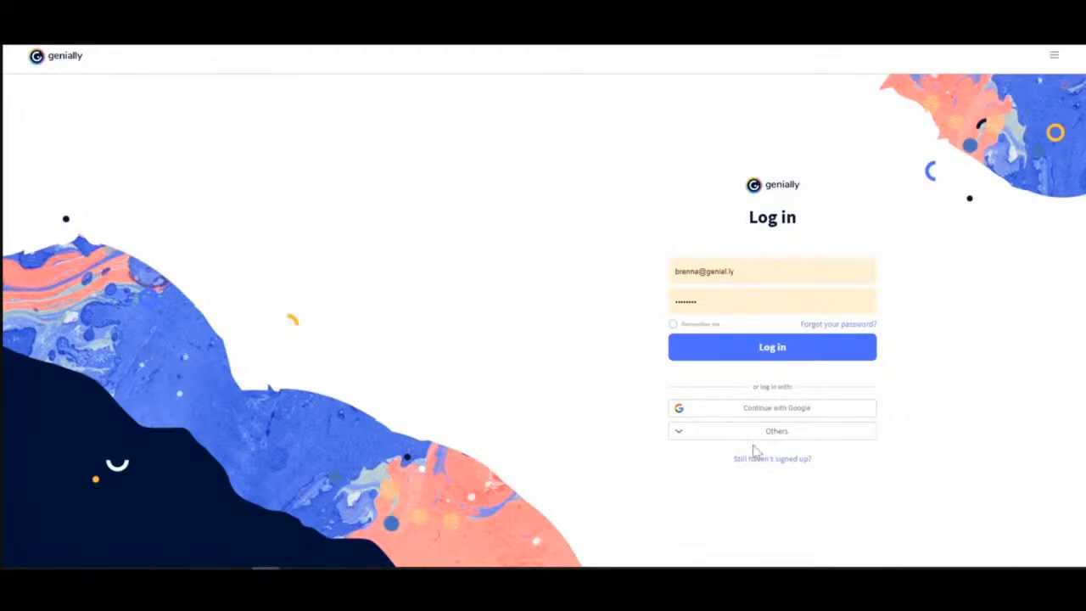
Log in with the saved credentials and start a new presentation creation.
click(768, 355)
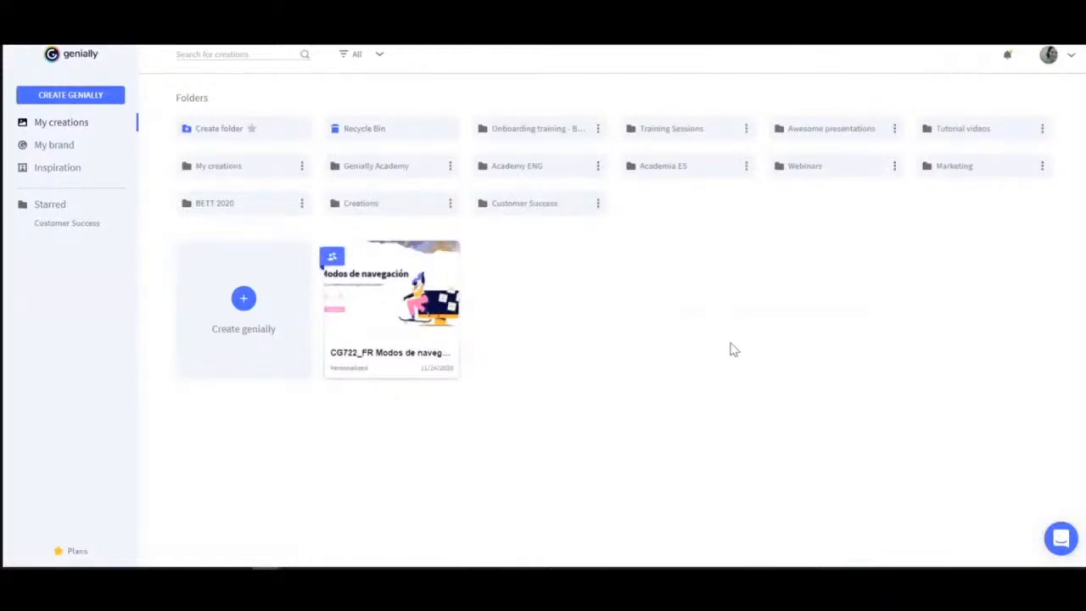
click(59, 99)
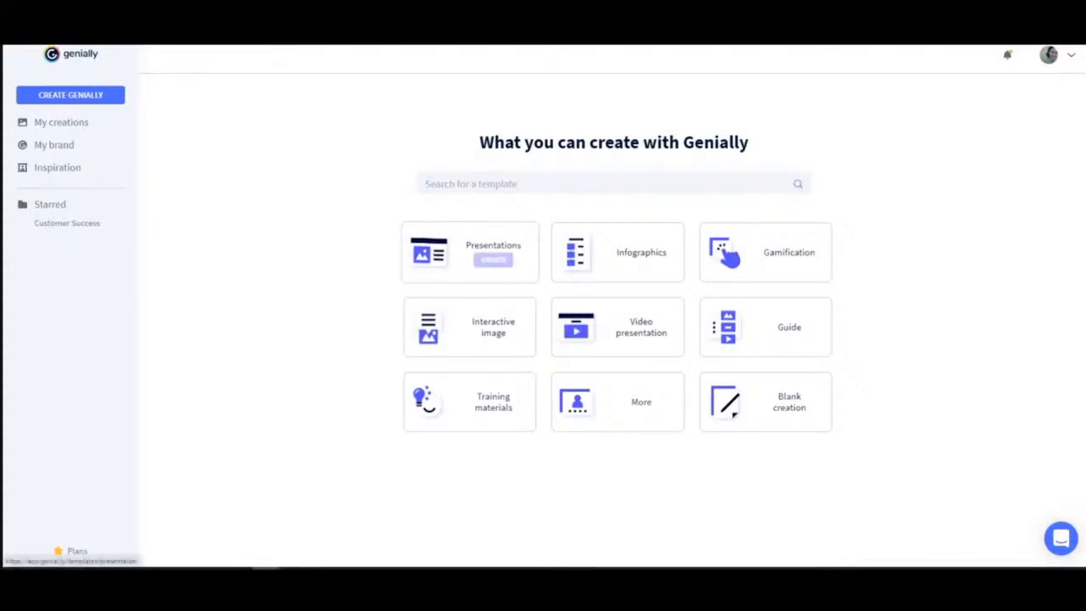
click(493, 260)
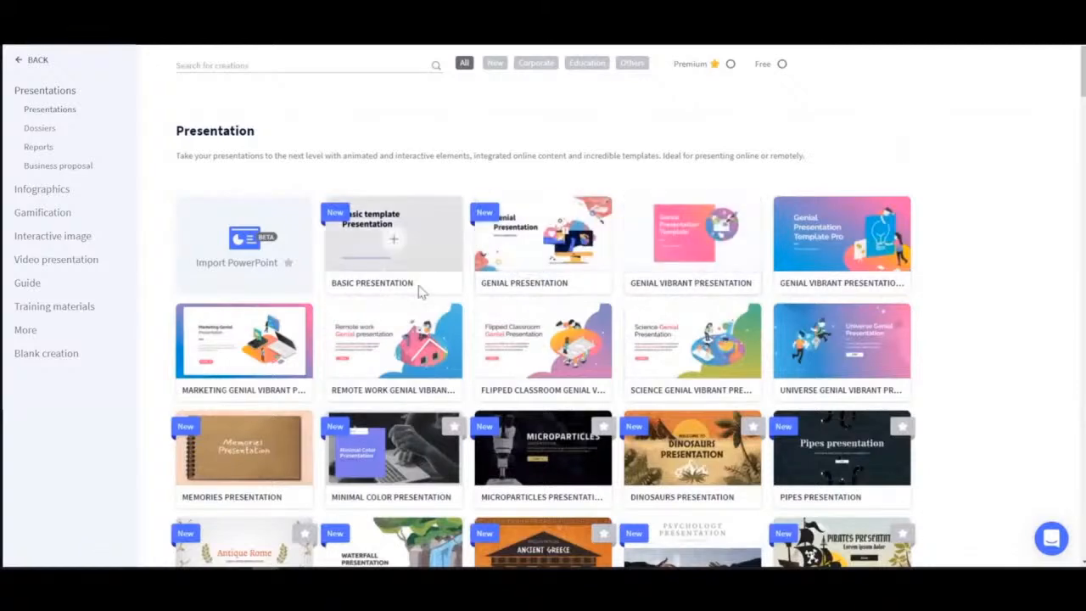
Scroll through the presentation templates and open the Desktop Presentation template preview.
scroll(417, 291, down, 2)
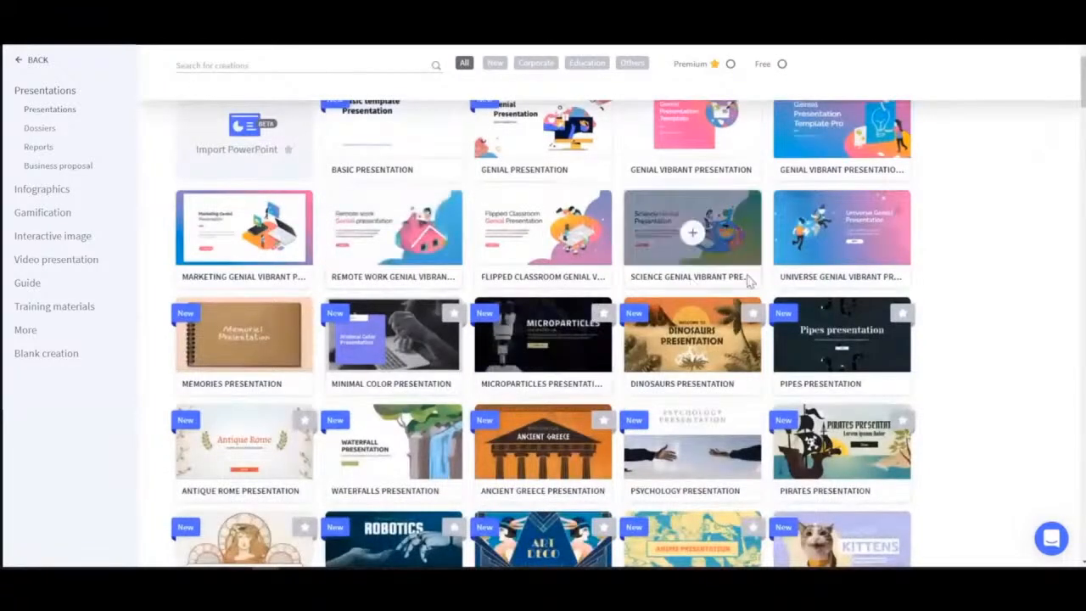
scroll(990, 279, down, 3)
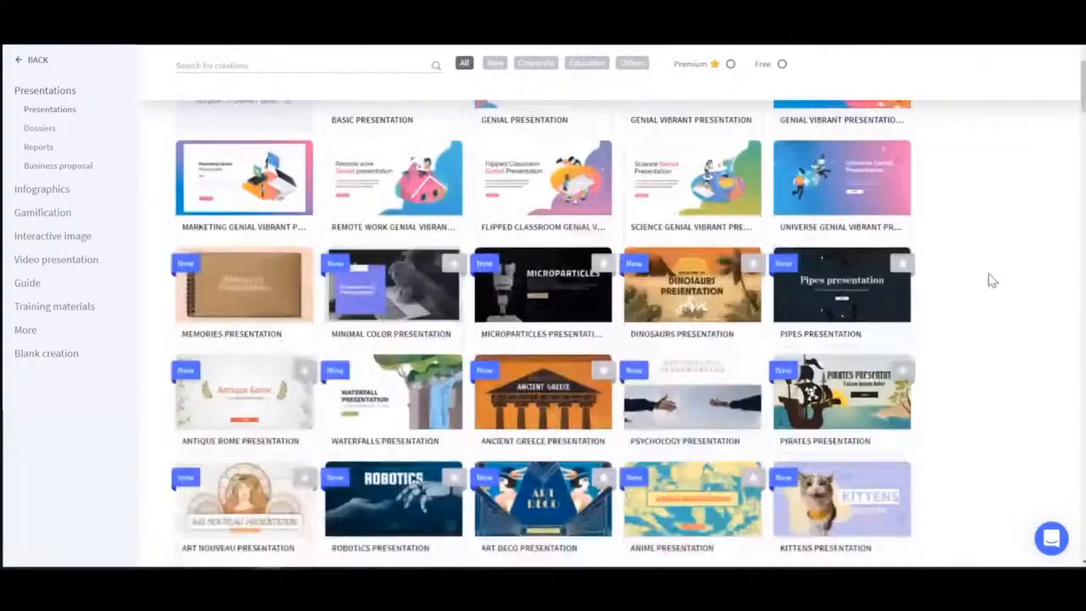
scroll(991, 280, down, 10)
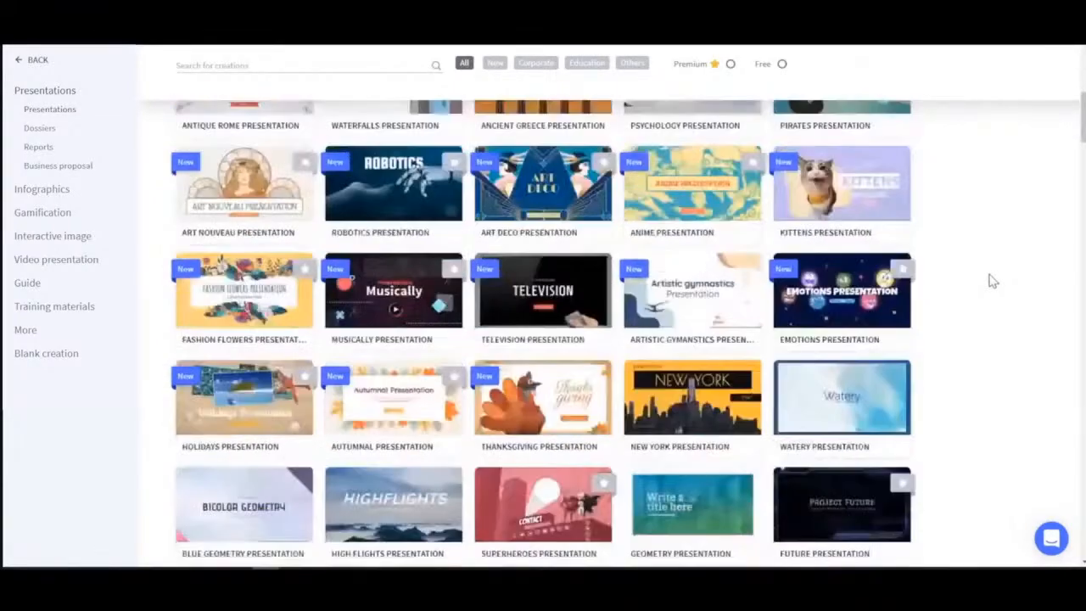
scroll(993, 281, down, 12)
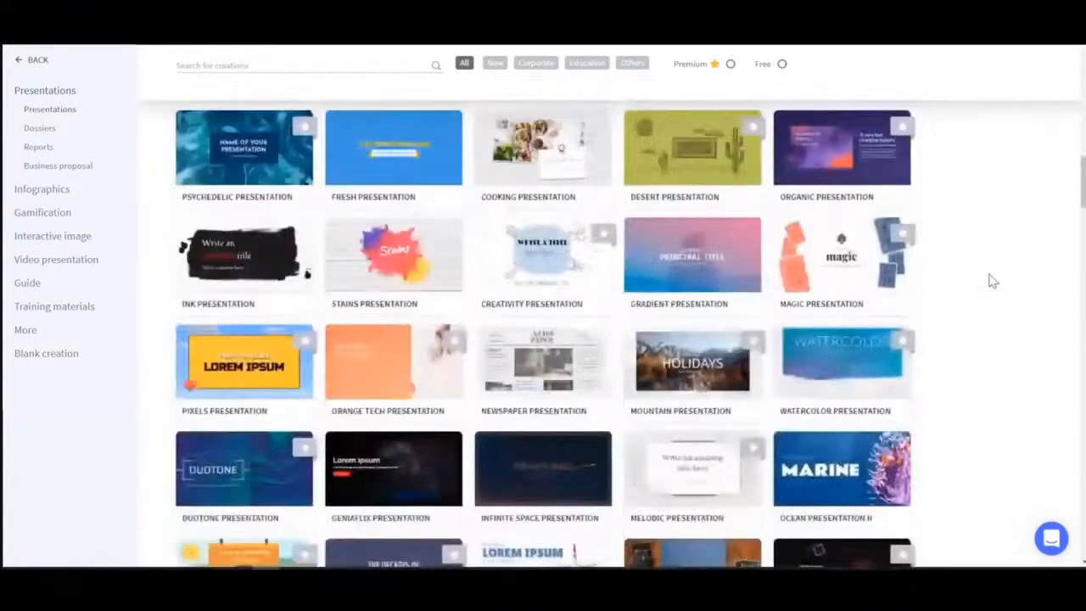
scroll(993, 280, down, 15)
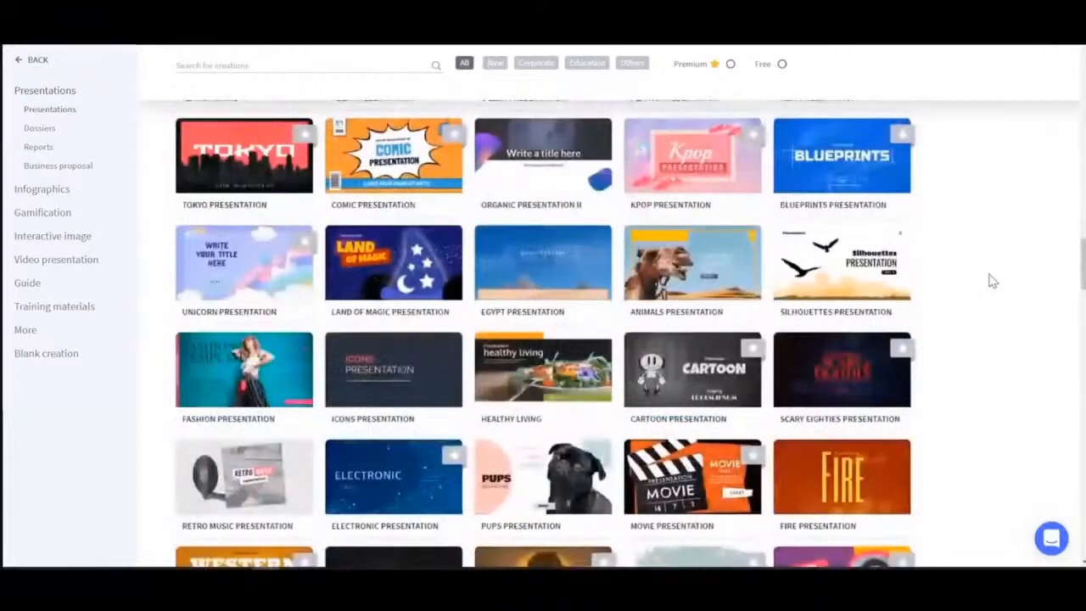
scroll(990, 280, down, 8)
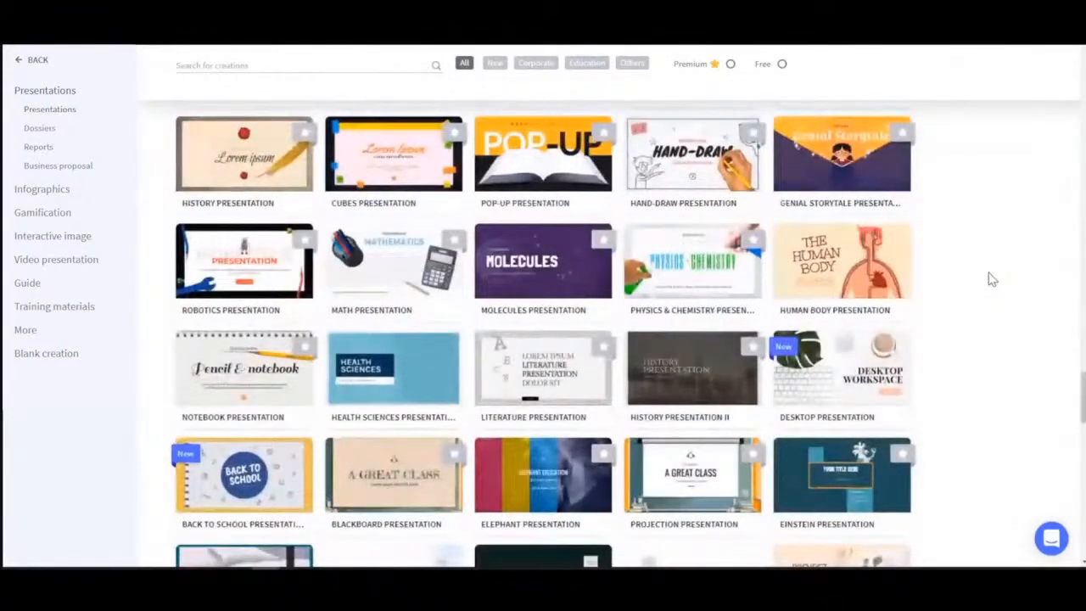
click(842, 374)
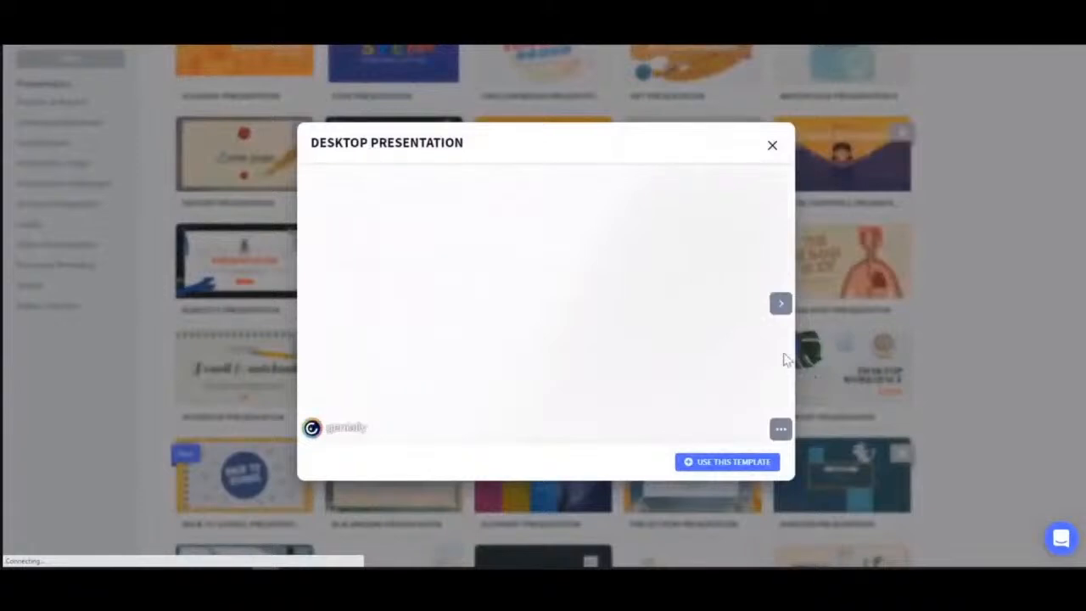
Browse through the preview pages of the Desktop Presentation template.
click(780, 306)
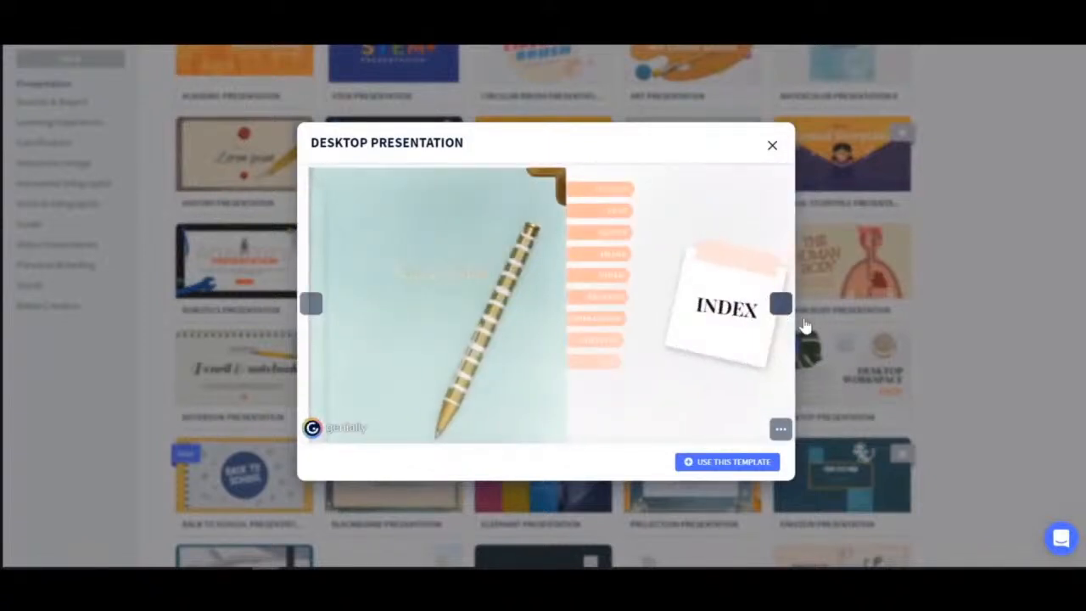
click(781, 306)
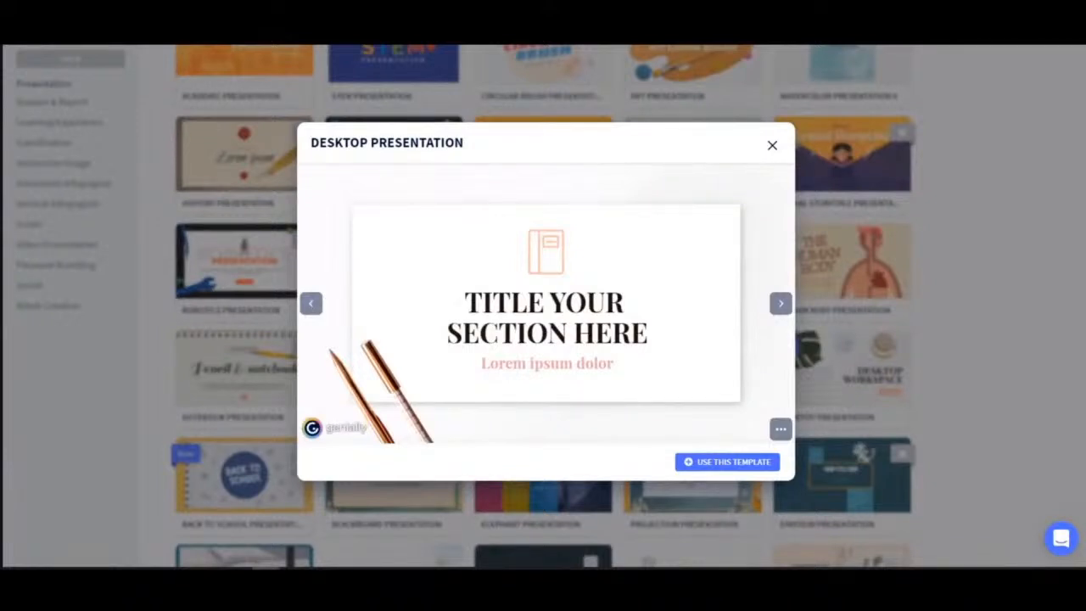
click(781, 306)
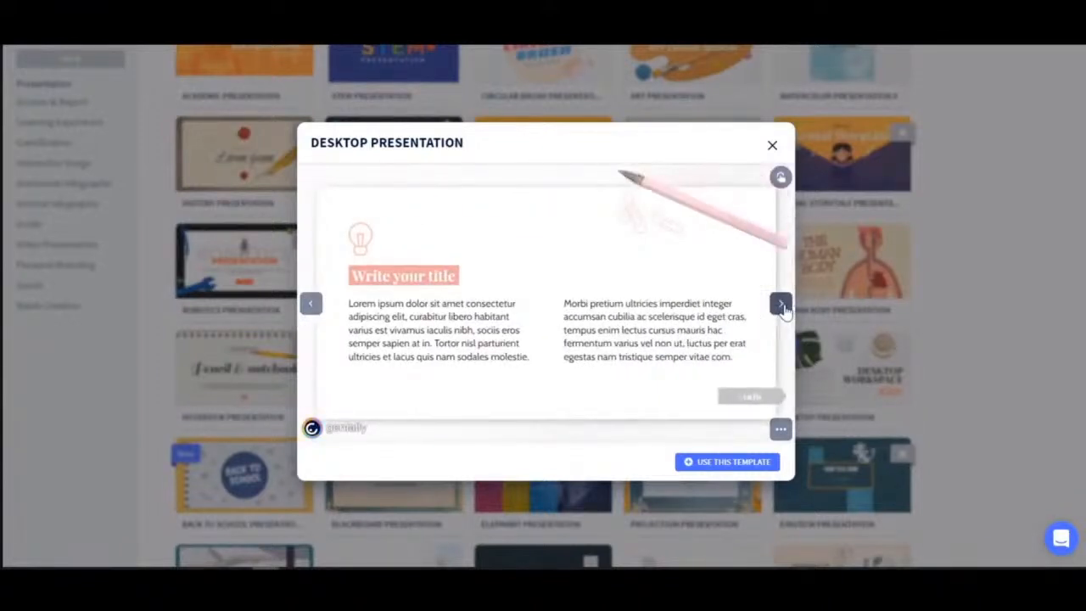
click(781, 305)
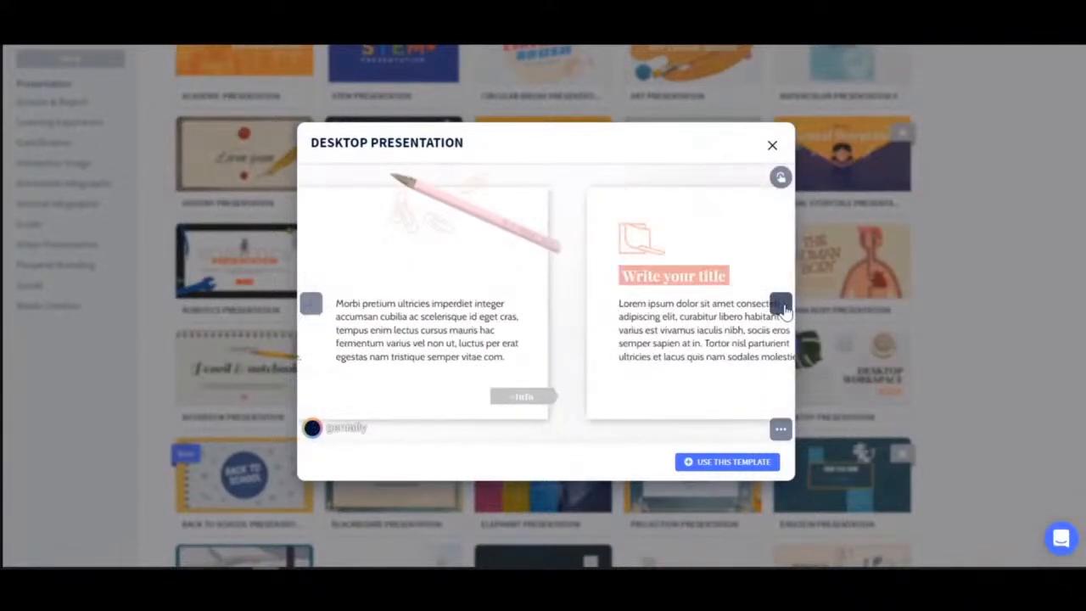
click(780, 305)
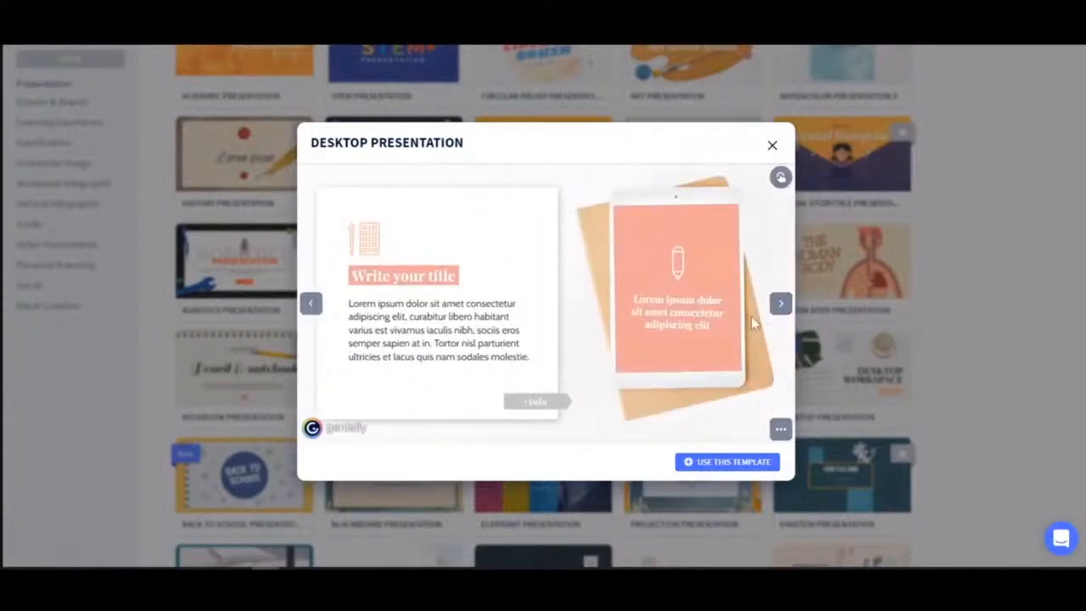
Use the Desktop Presentation template with all of its pages selected and add them.
click(713, 472)
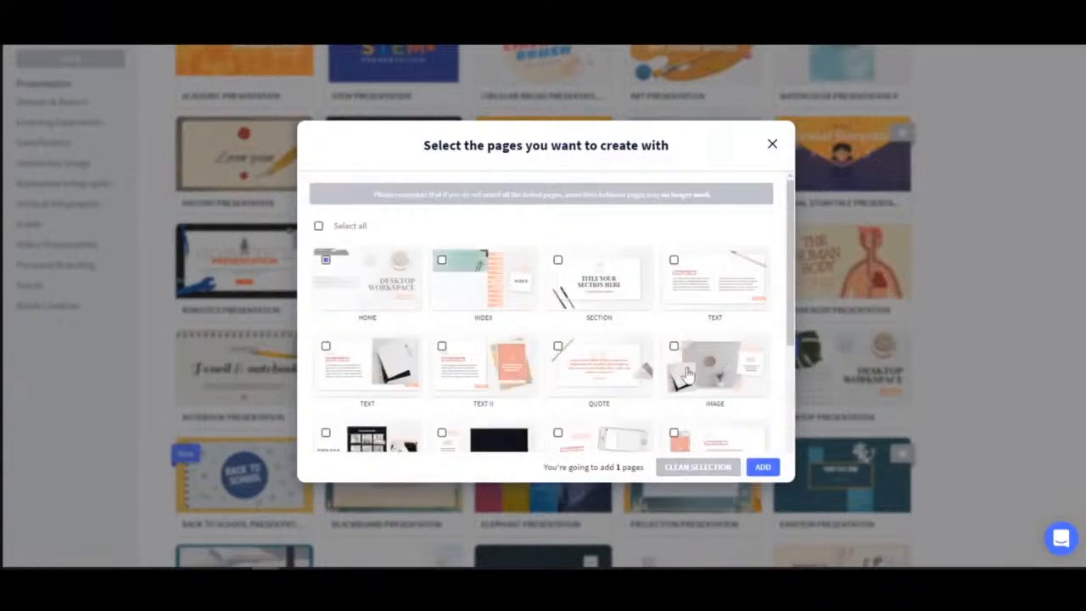
scroll(684, 351, down, 1)
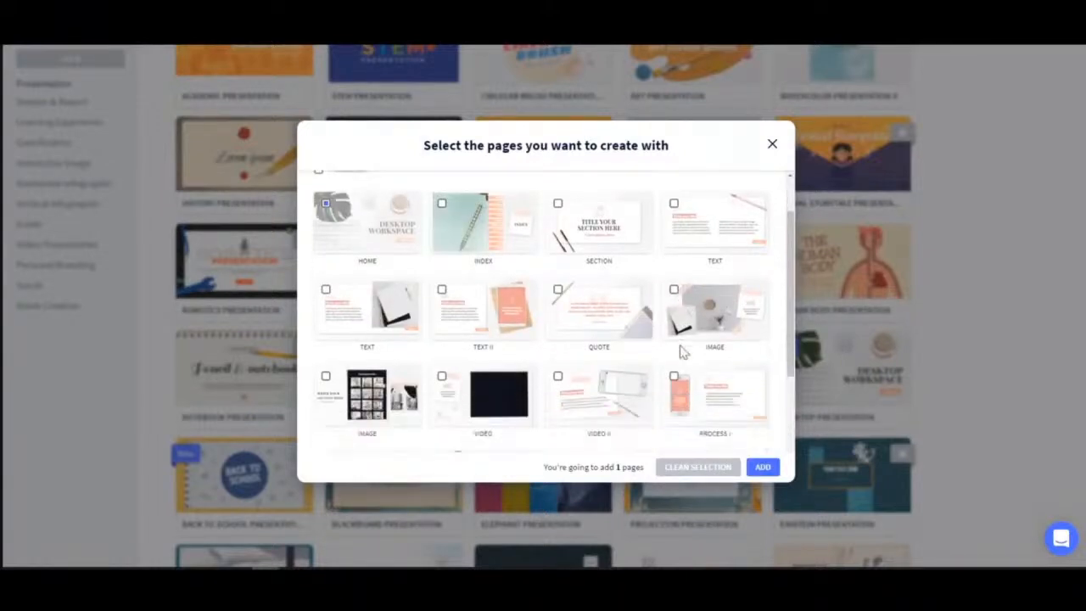
click(683, 351)
scroll(680, 353, up, 1)
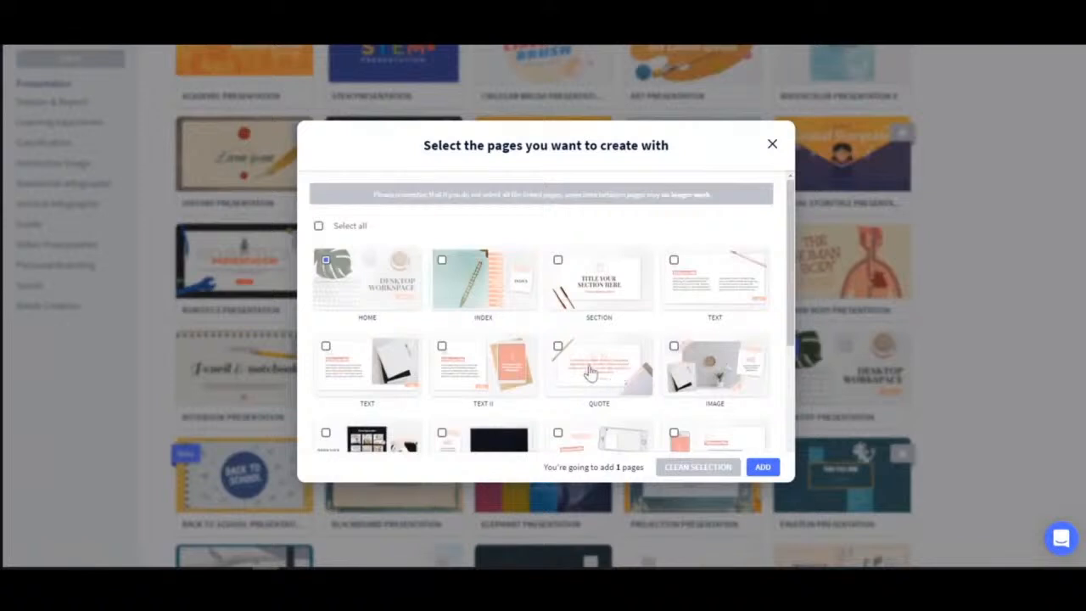
click(614, 368)
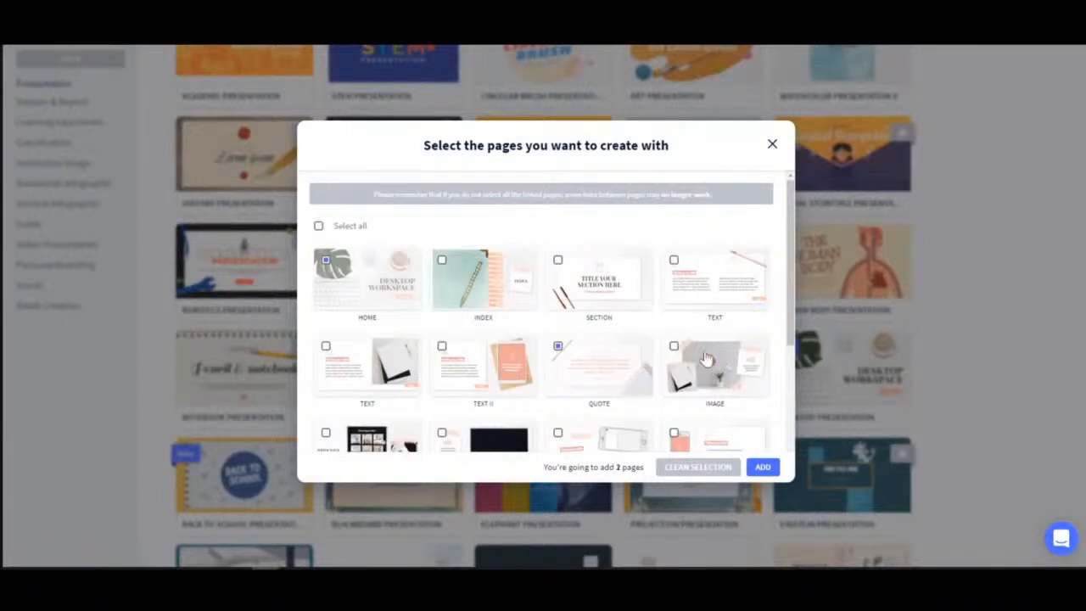
scroll(704, 354, down, 1)
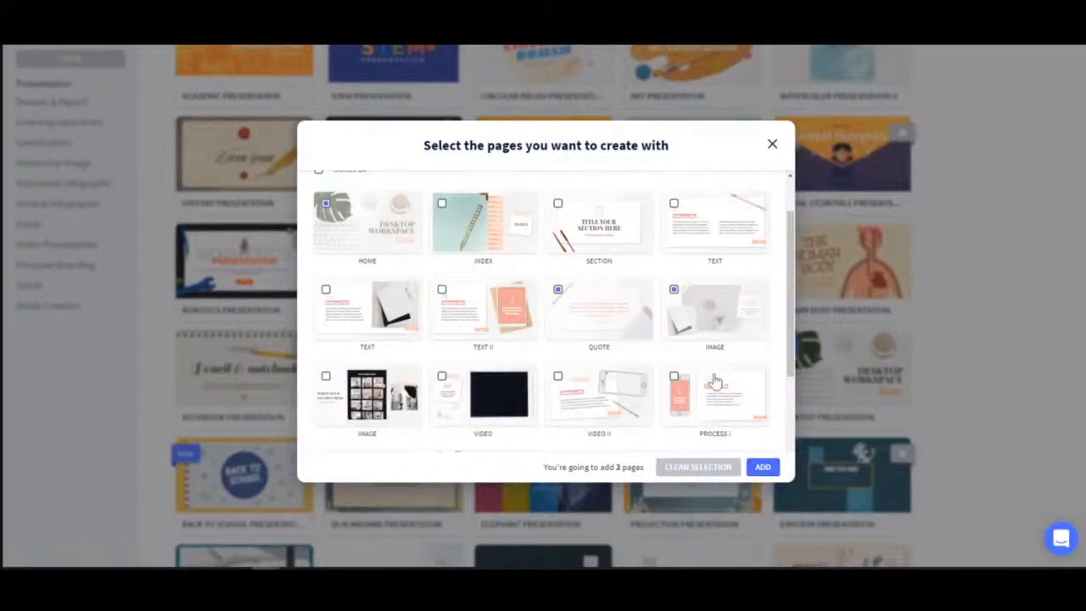
scroll(720, 380, up, 1)
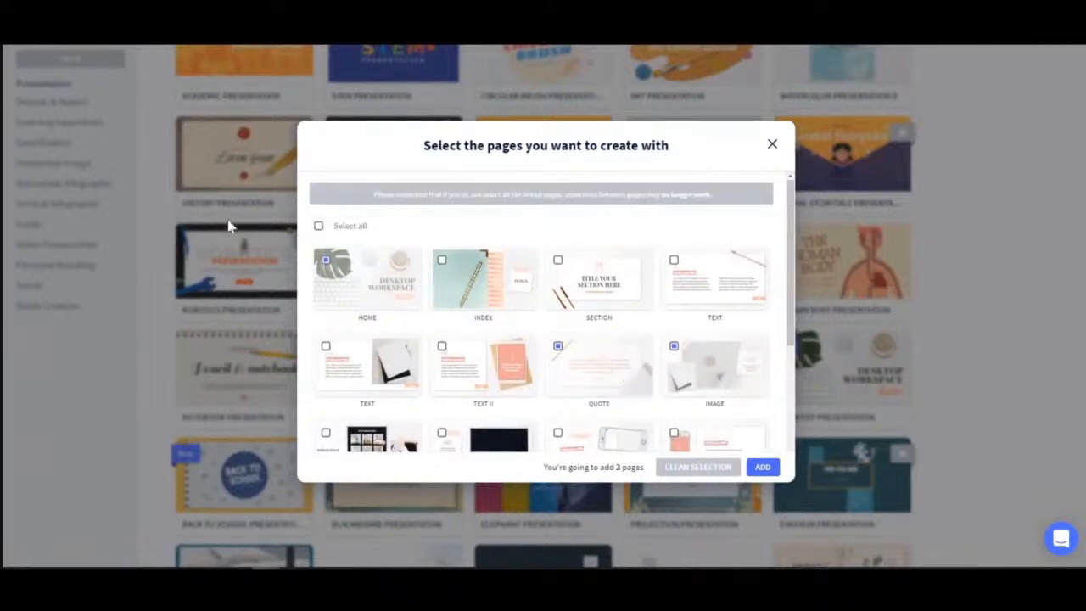
click(319, 227)
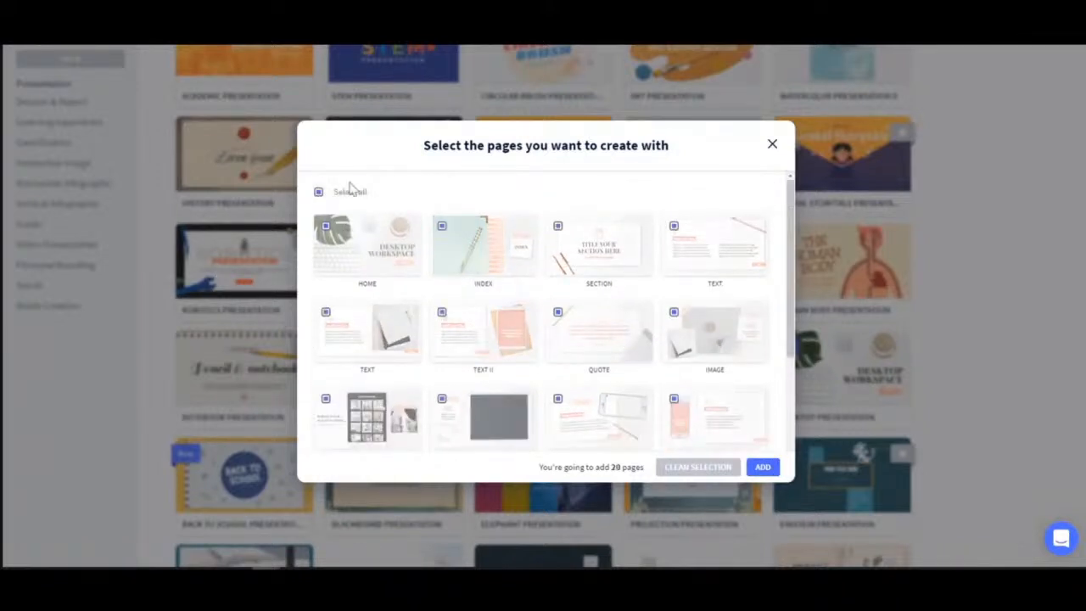
click(763, 467)
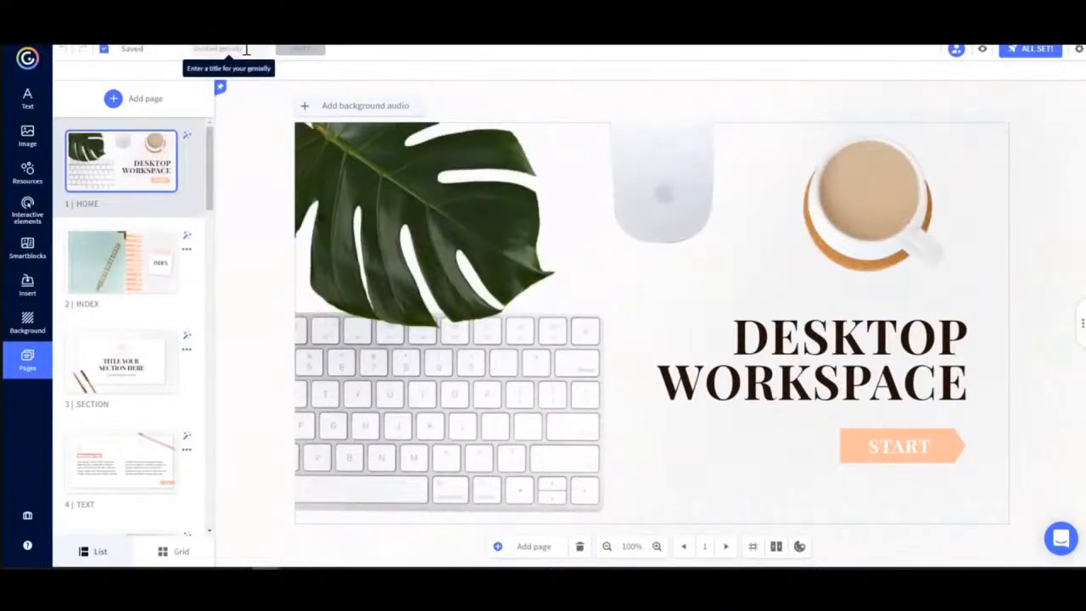
Name the genially My First Genially.
click(246, 49)
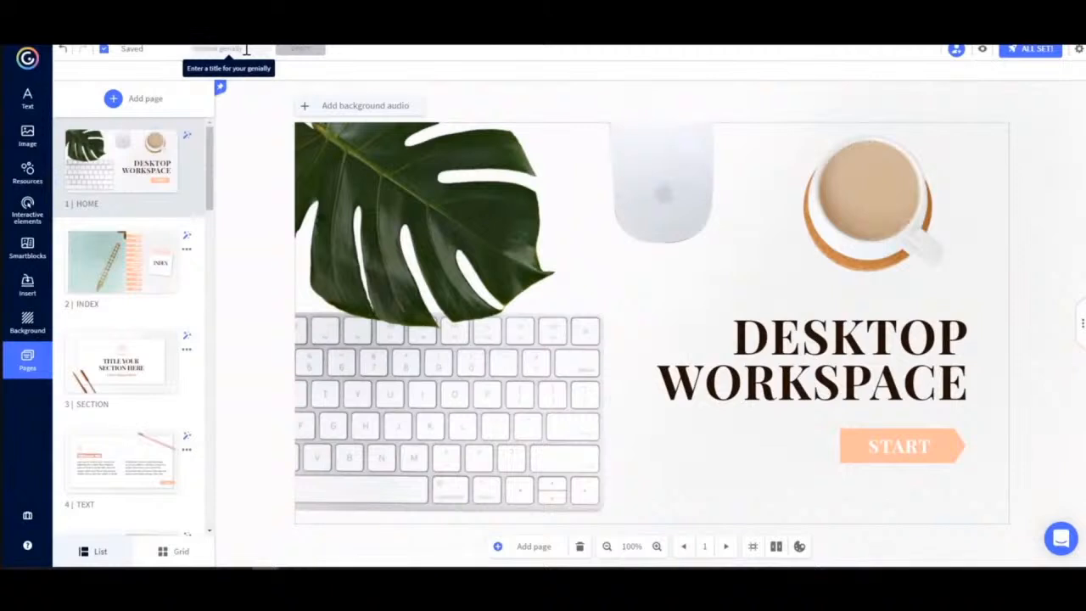
text(My P)
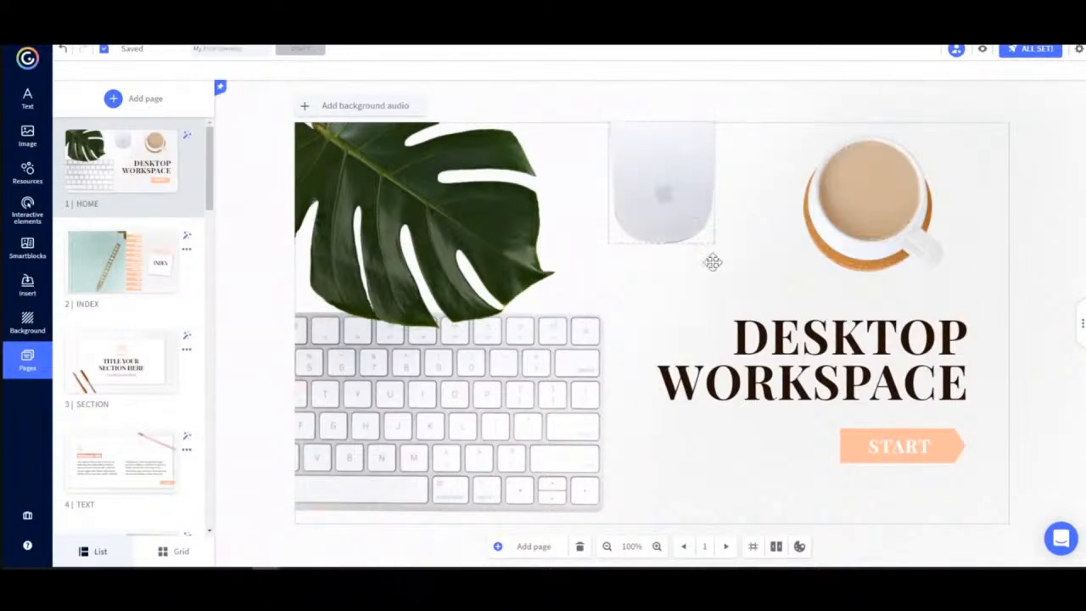
Replace the cover title text DESKTOP WORKSPACE with MY FIRST GENIALLY.
click(788, 343)
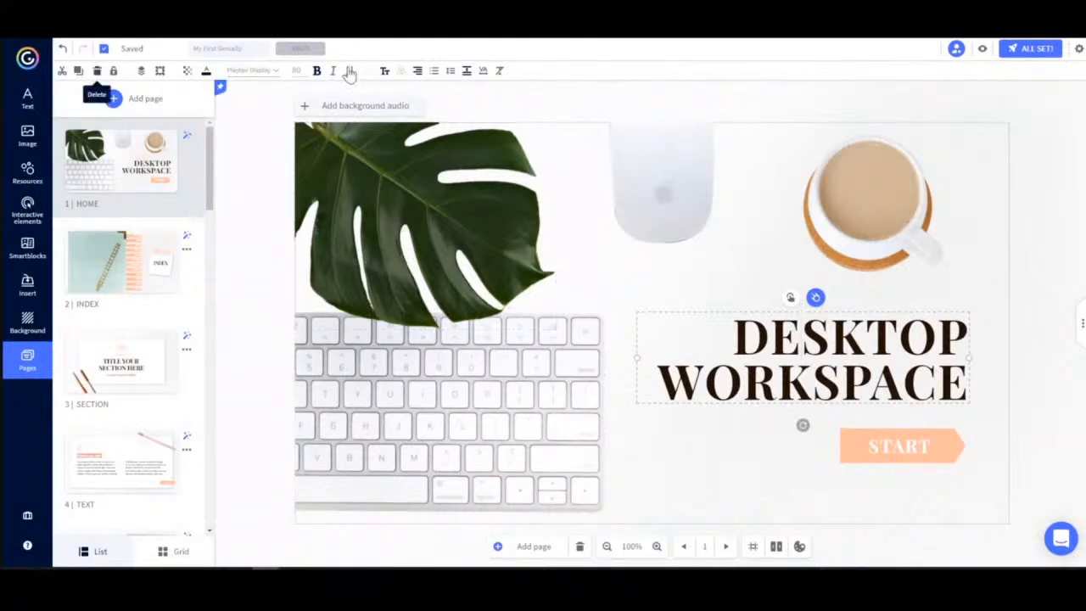
click(447, 223)
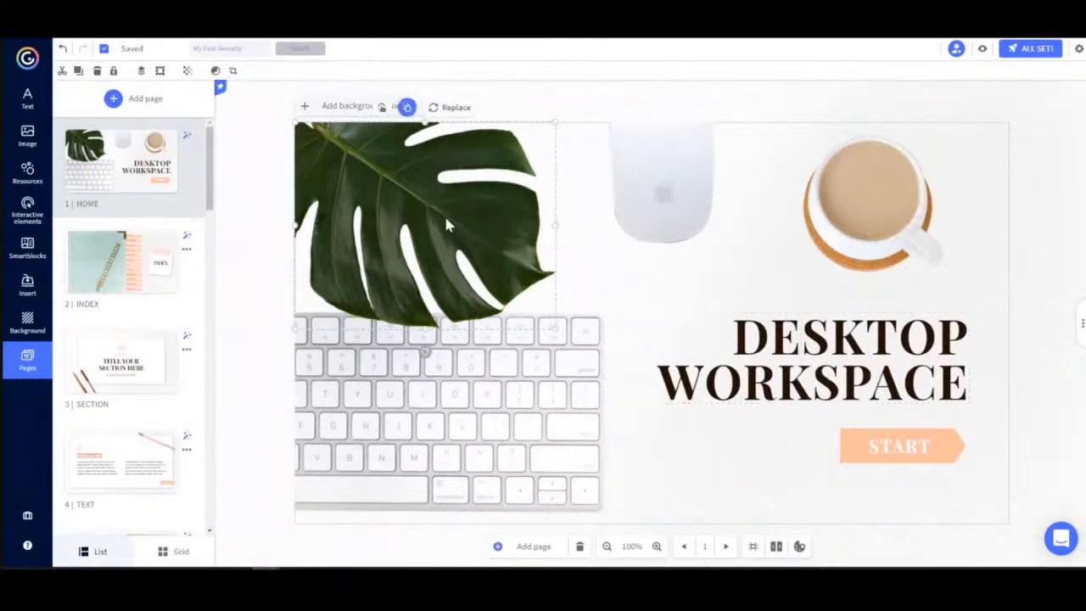
click(759, 350)
drag(734, 346, 956, 382)
text(MY FIRST GENIALLY)
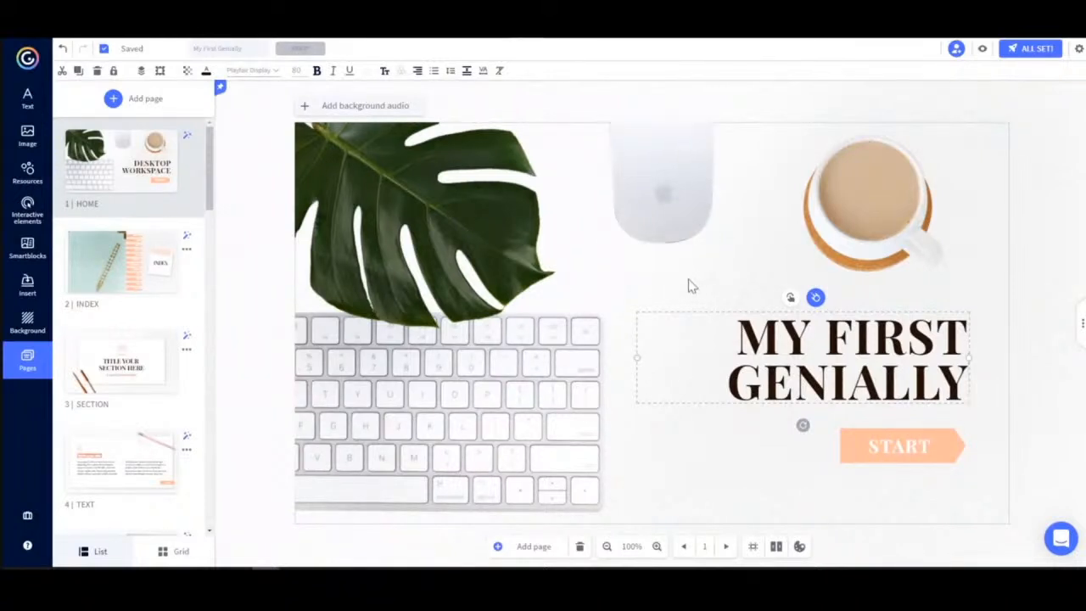
Replace the coffee cup image with the succulent plant cutout from the resource images.
click(871, 207)
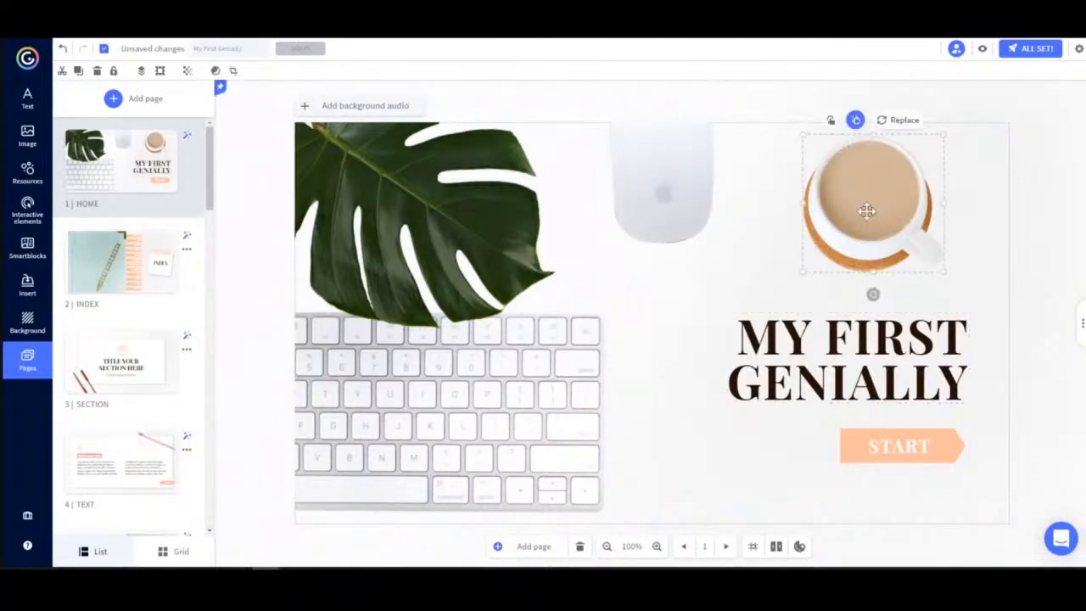
click(901, 123)
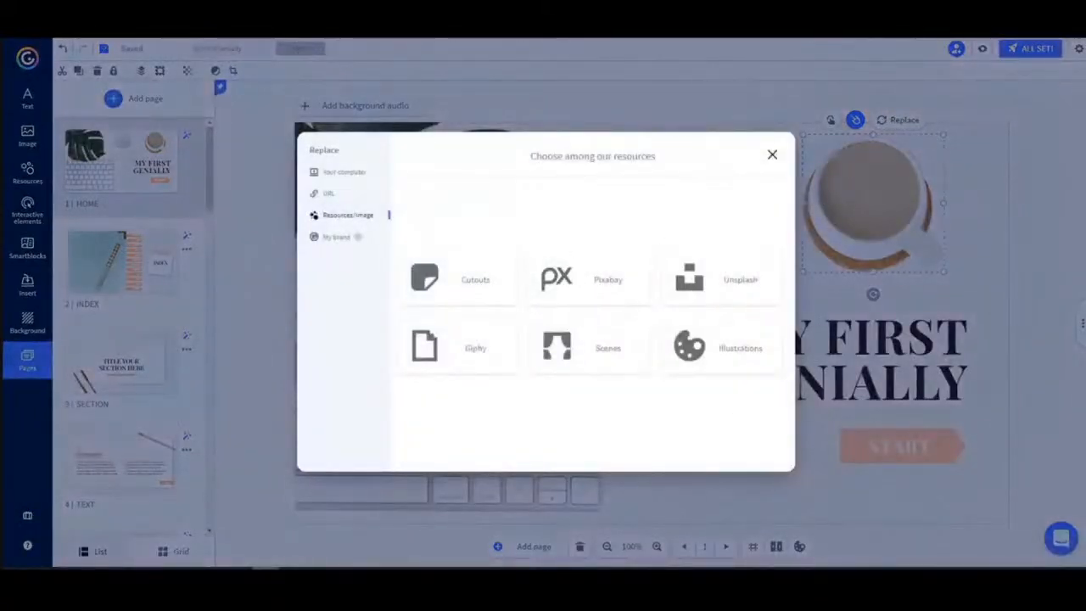
click(343, 177)
click(346, 217)
click(462, 283)
scroll(543, 309, down, 5)
scroll(543, 309, down, 10)
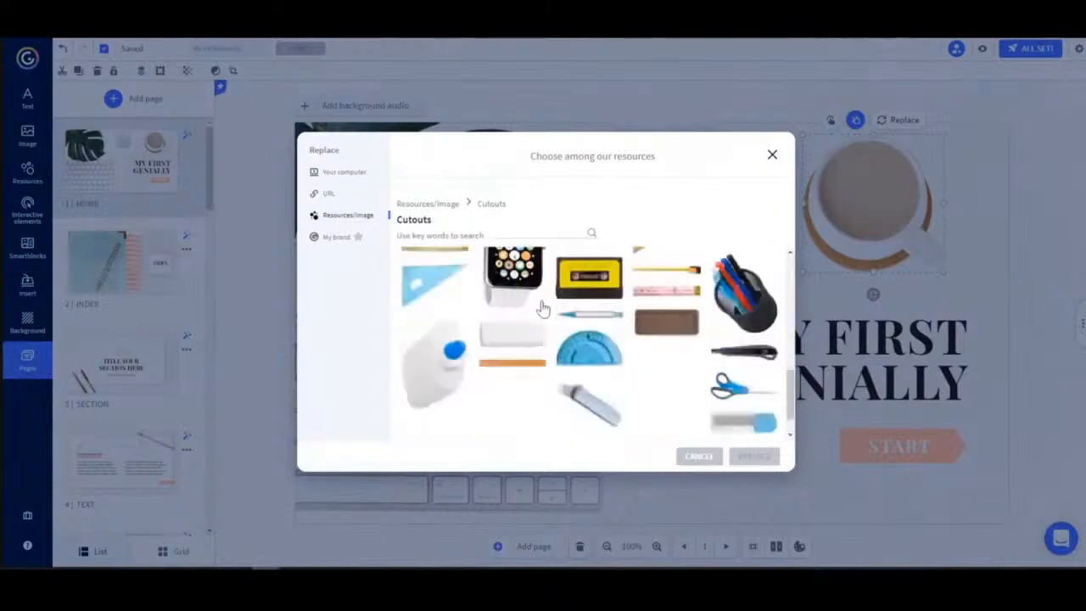
scroll(543, 309, down, 1)
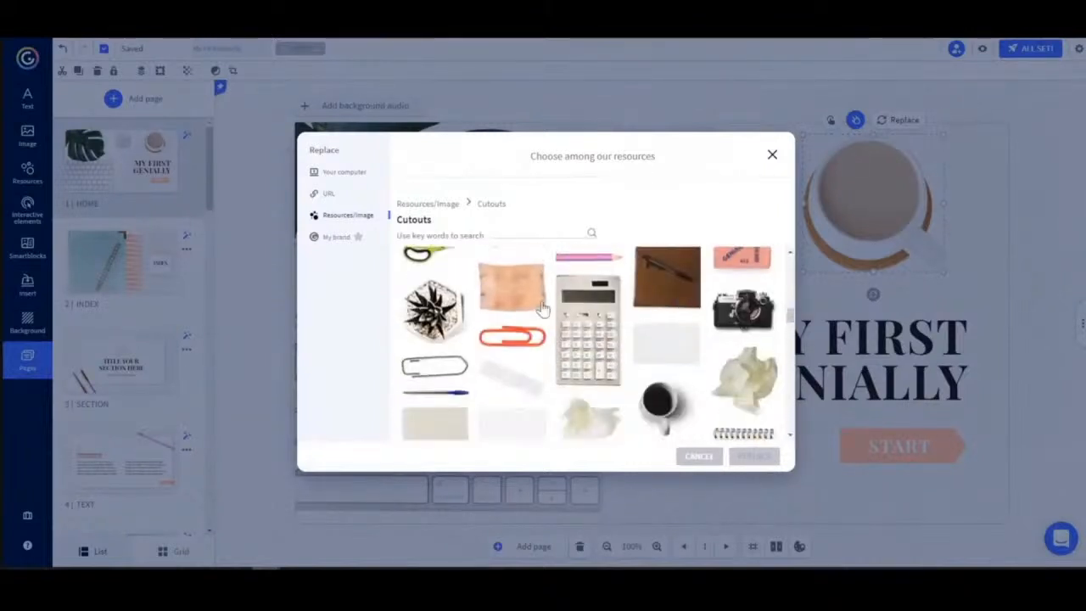
click(433, 314)
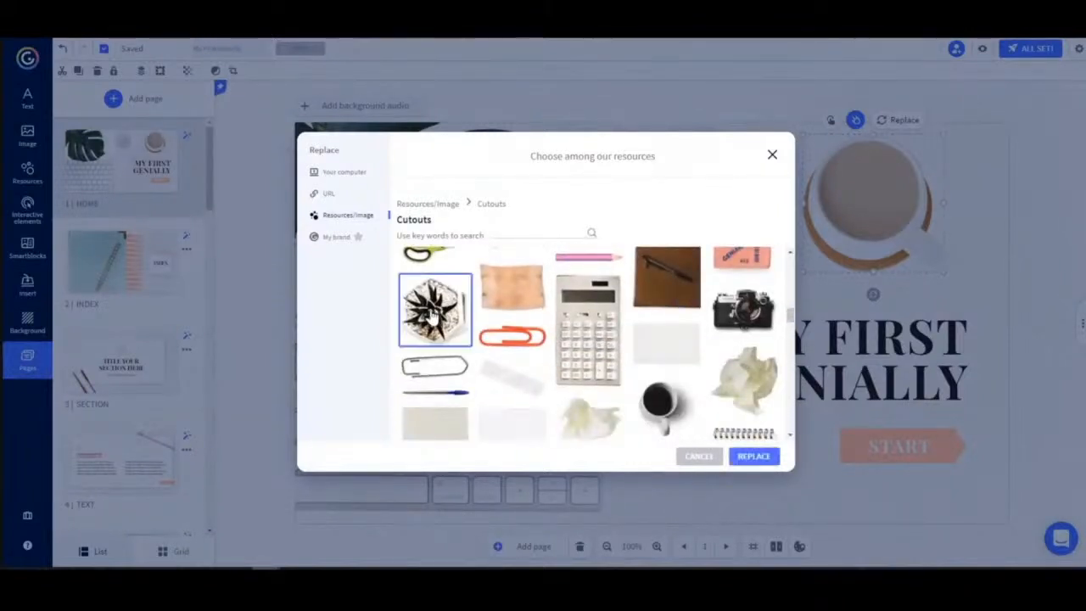
click(754, 456)
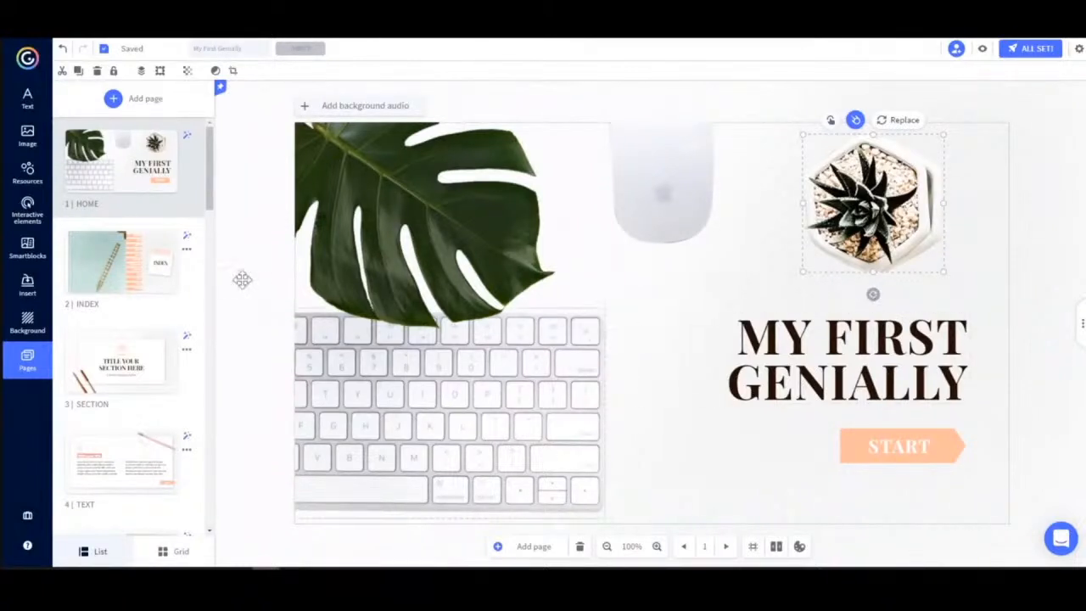
Browse the Image and Resources panels to see the available images, icons, shapes, charts and illustrations.
click(27, 136)
scroll(141, 208, down, 10)
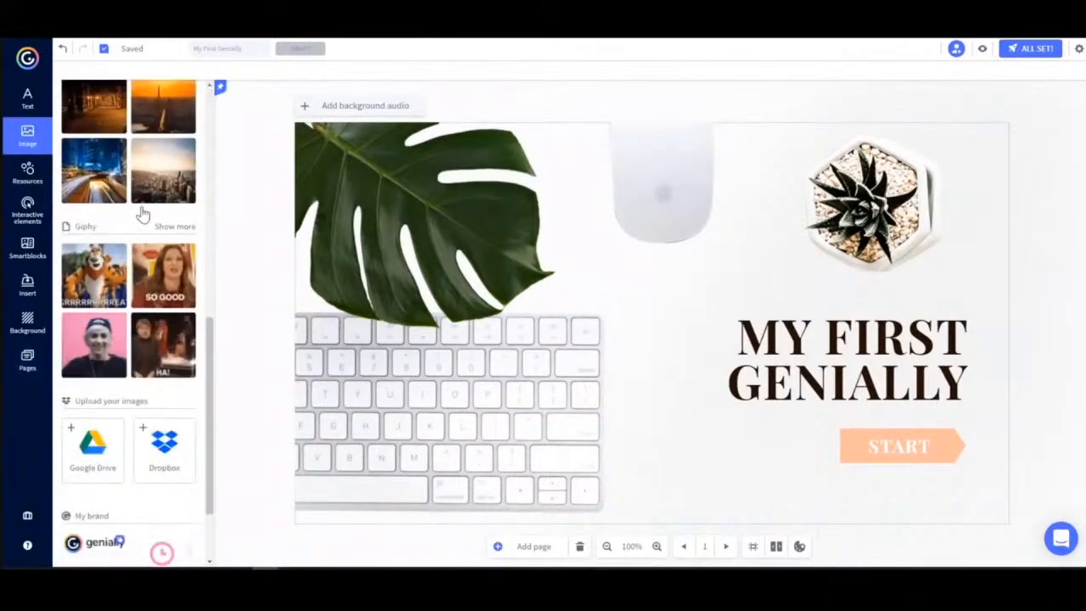
scroll(142, 214, up, 10)
click(27, 173)
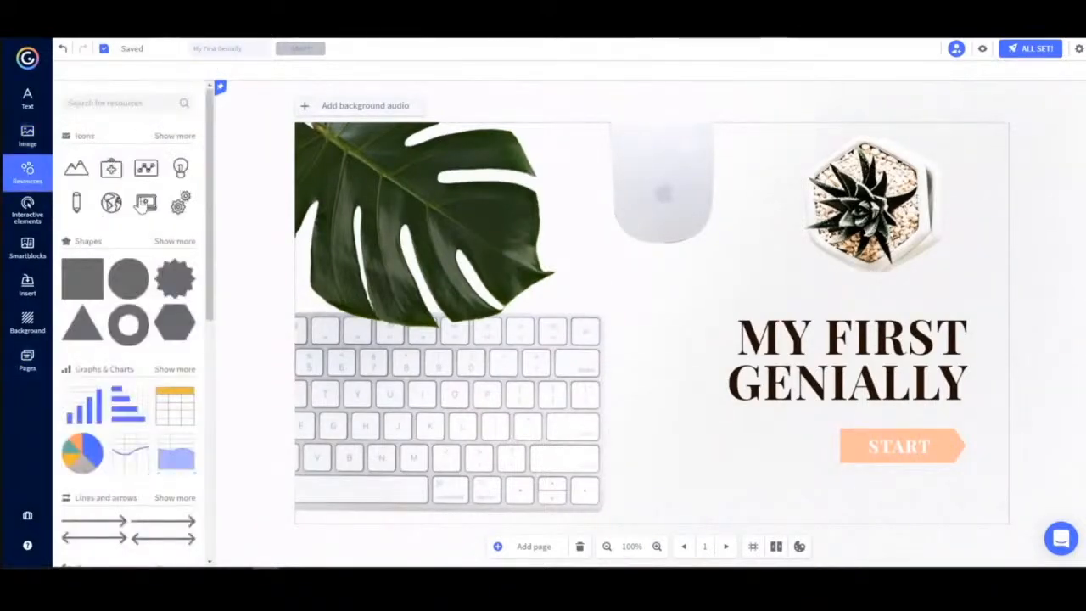
scroll(143, 206, down, 2)
scroll(141, 208, down, 4)
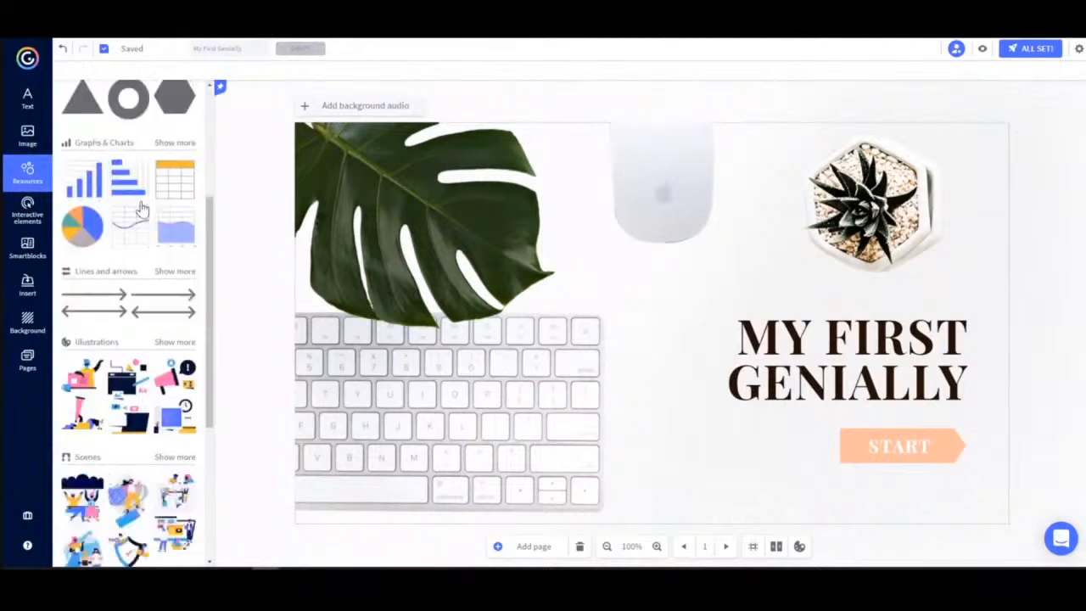
scroll(143, 208, up, 6)
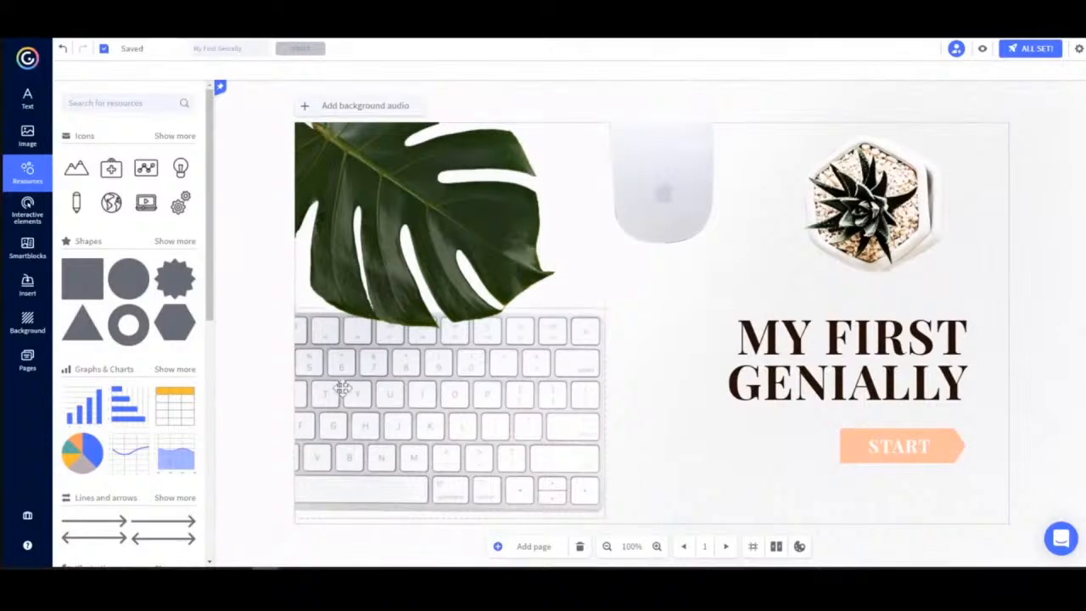
Open the page list and review the template's pages from INDEX downwards.
click(9, 361)
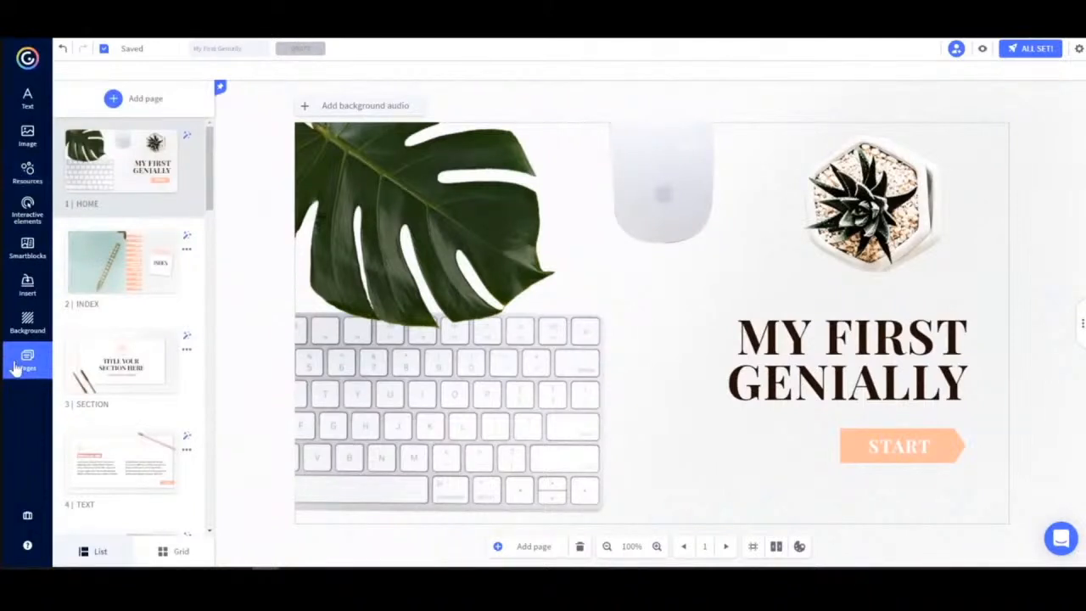
click(108, 272)
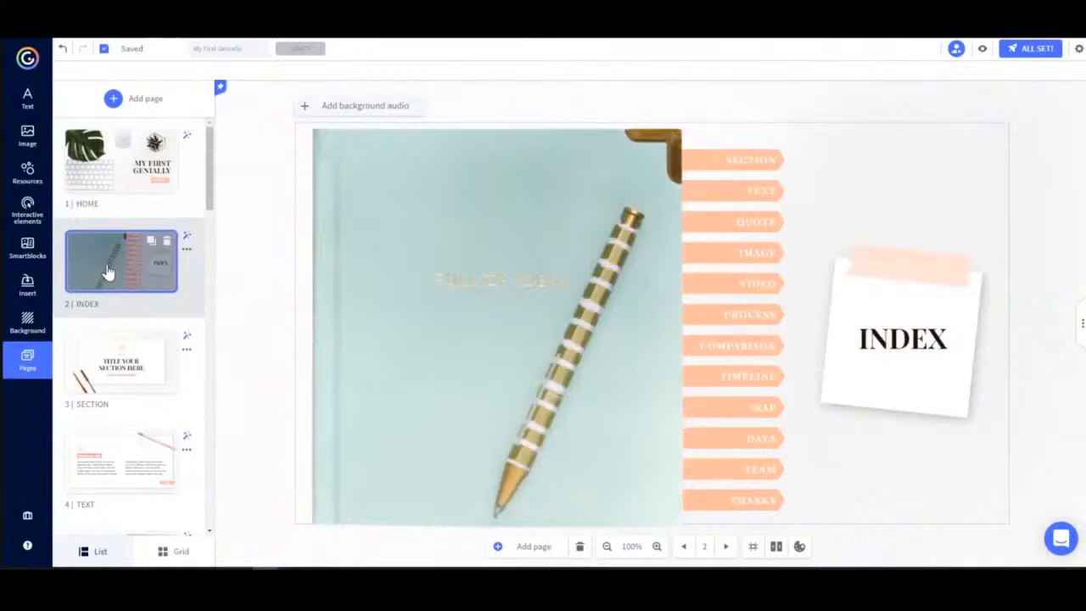
scroll(102, 289, down, 3)
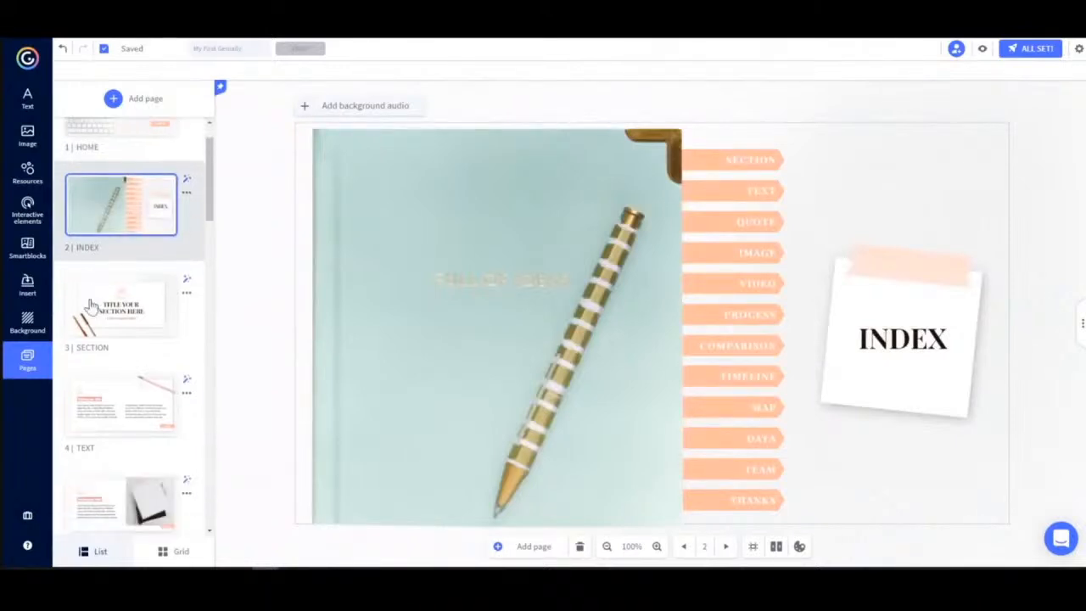
scroll(94, 305, down, 2)
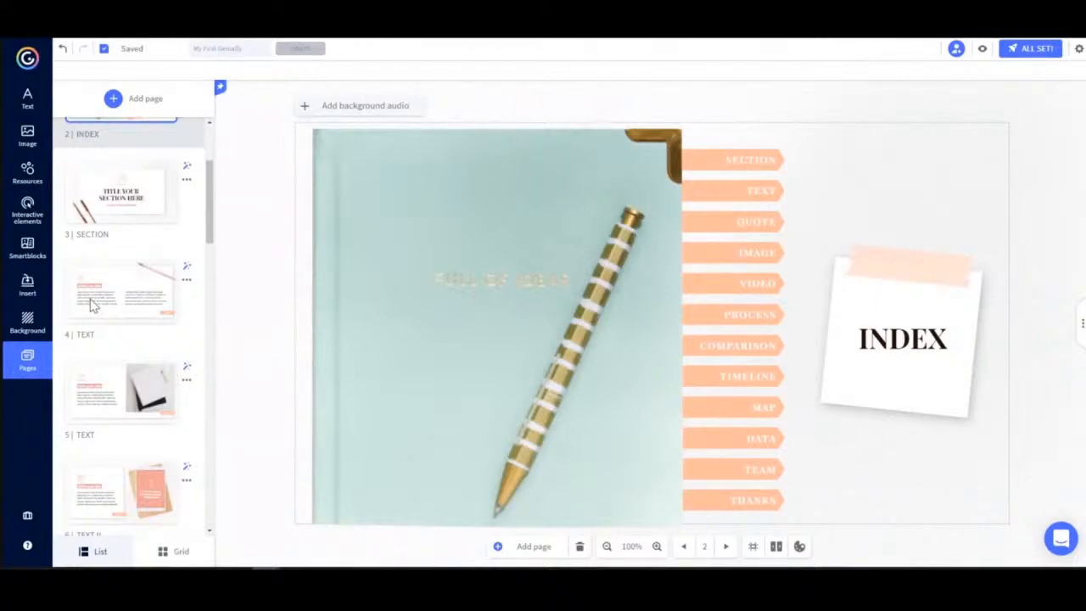
scroll(93, 306, down, 6)
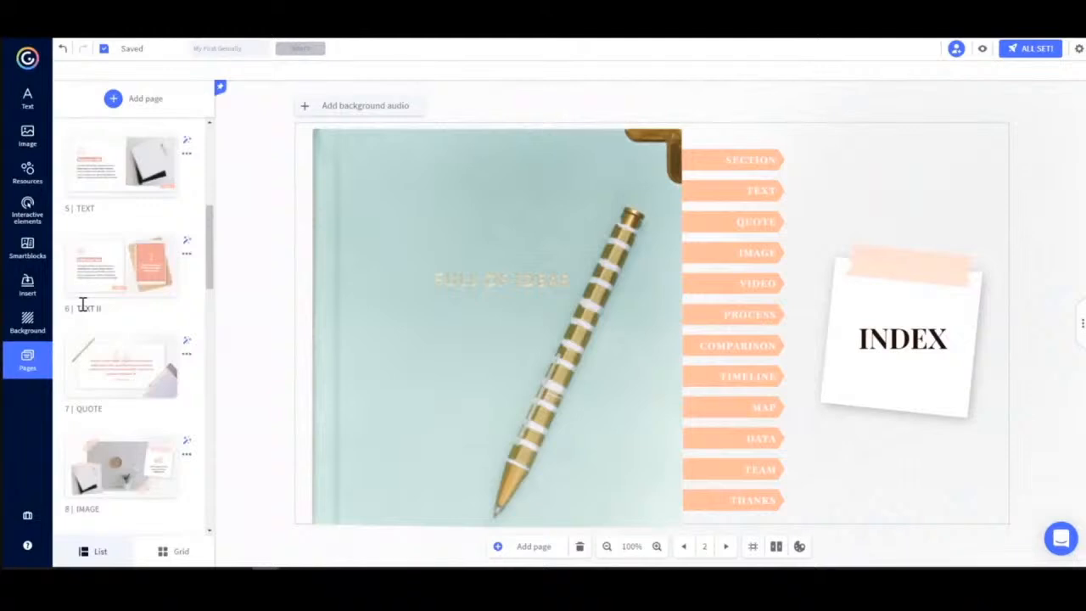
scroll(83, 306, down, 3)
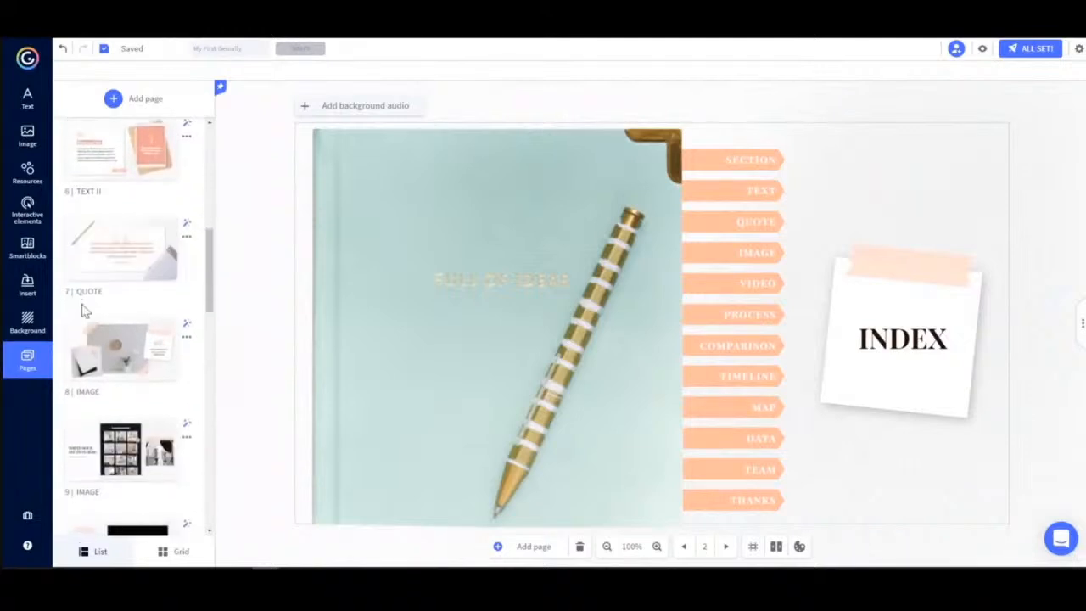
scroll(82, 311, down, 1)
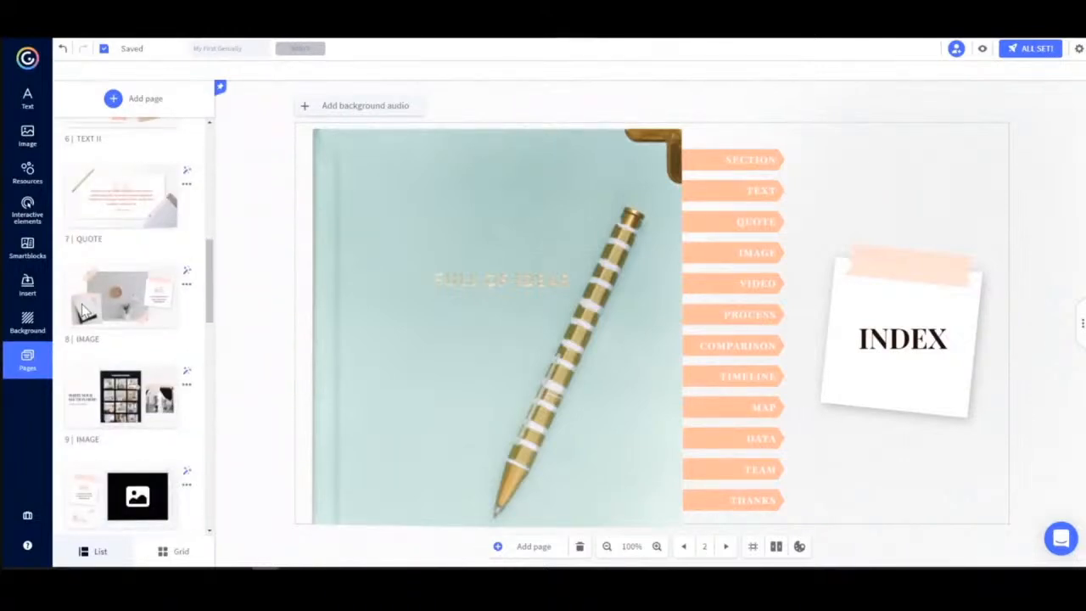
scroll(83, 310, down, 4)
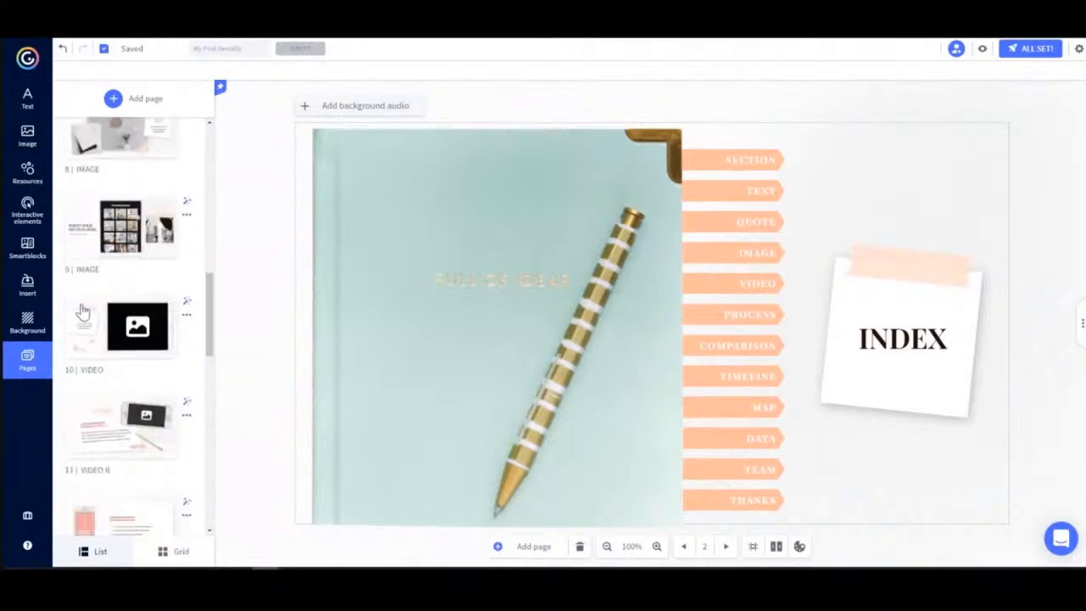
scroll(119, 368, down, 3)
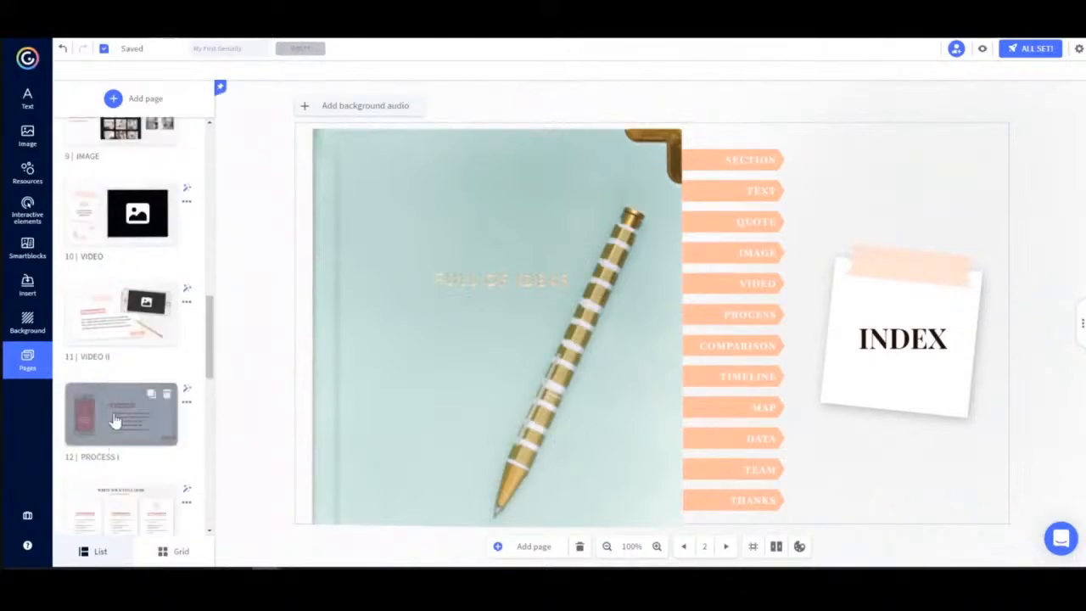
Move the PROCESS I page above the VIDEO II page in the page list.
scroll(115, 420, down, 1)
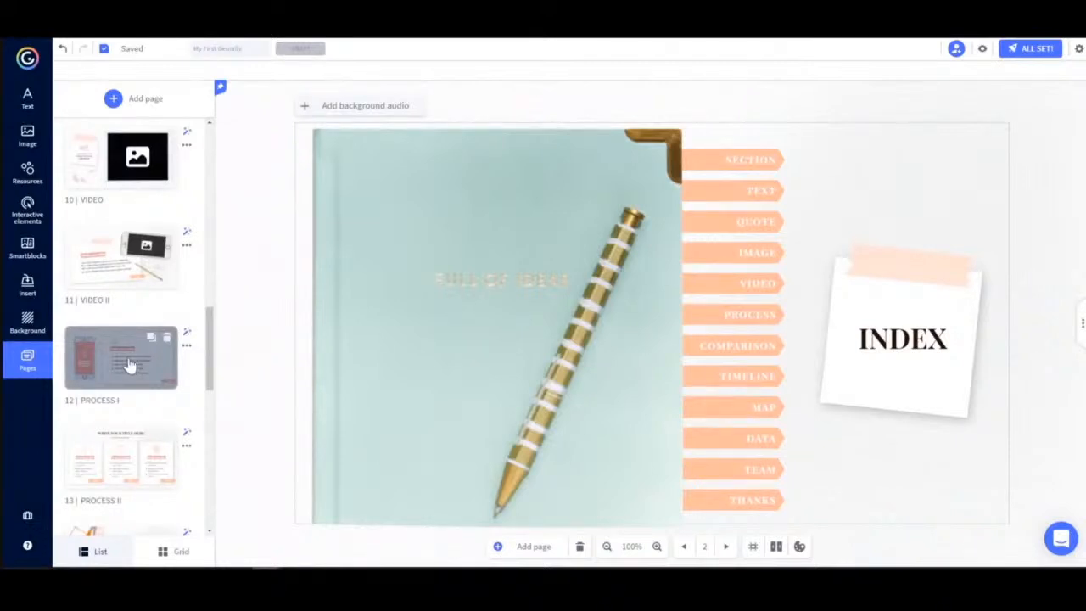
drag(129, 364, 133, 266)
scroll(127, 268, down, 1)
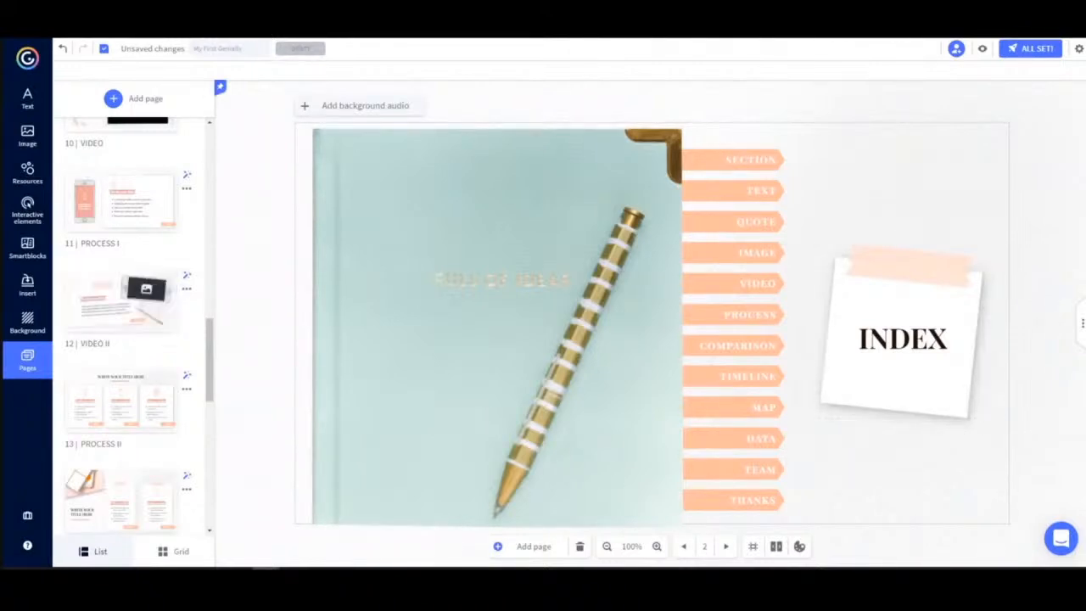
Add one more TEXT page from the template's pages to the presentation.
click(121, 101)
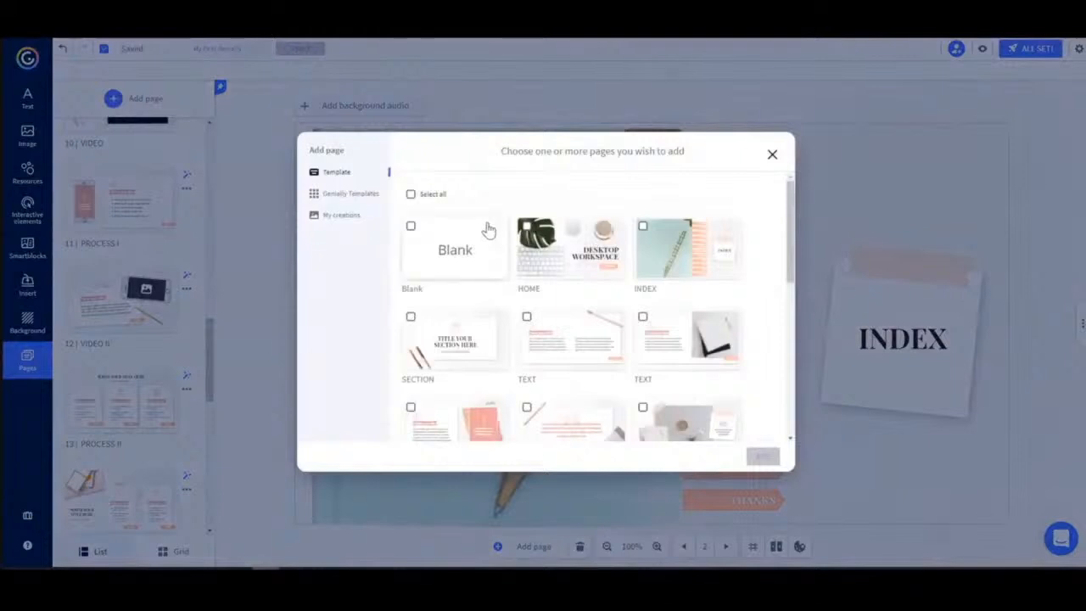
click(348, 195)
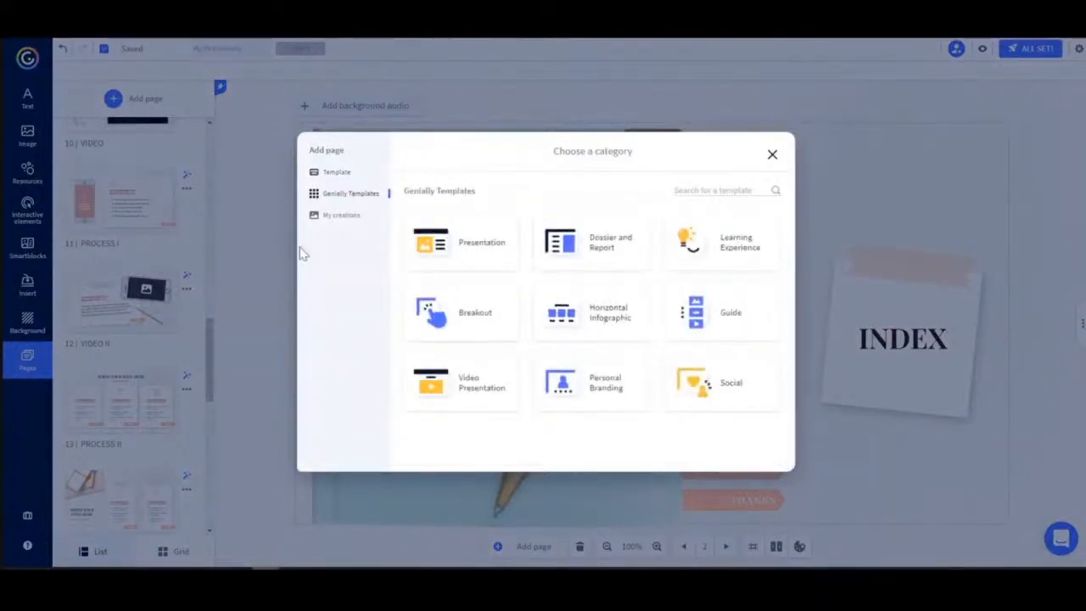
click(343, 217)
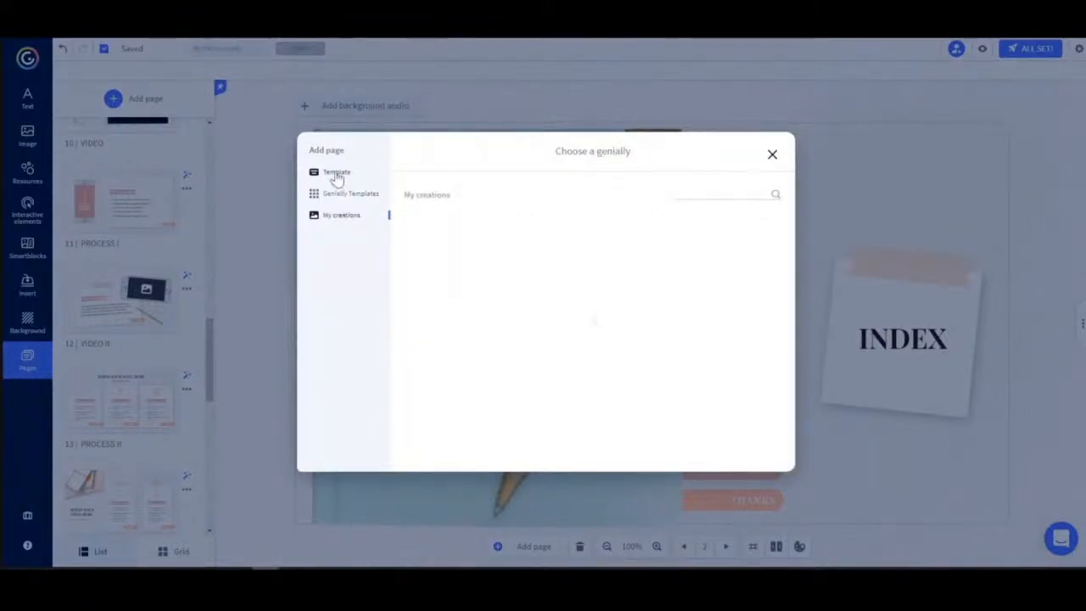
click(336, 177)
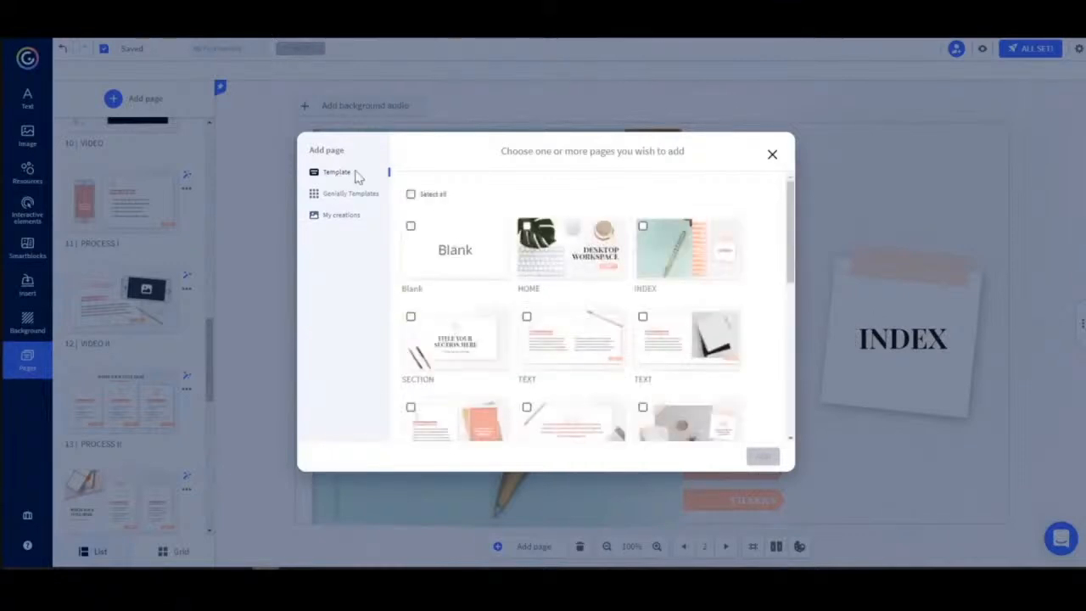
click(526, 318)
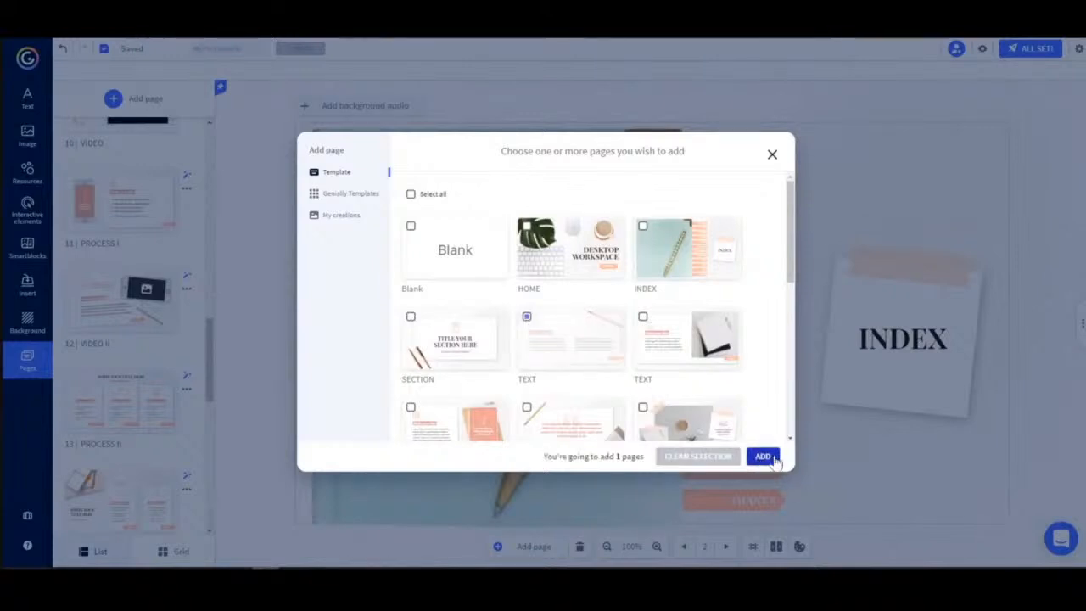
click(763, 456)
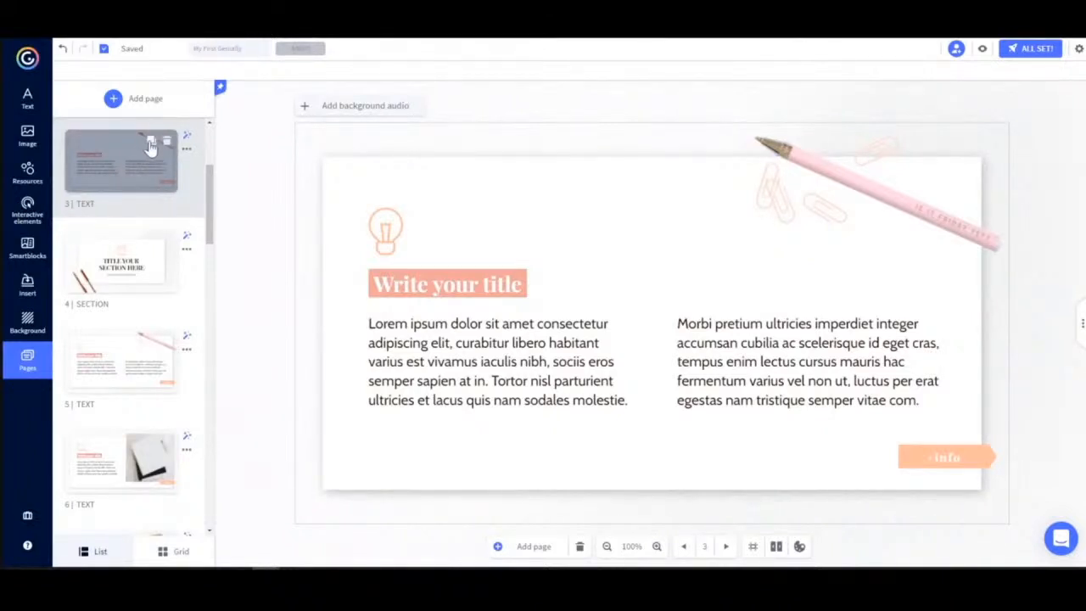
Duplicate the added TEXT page and rename the copy Title 1.
click(150, 146)
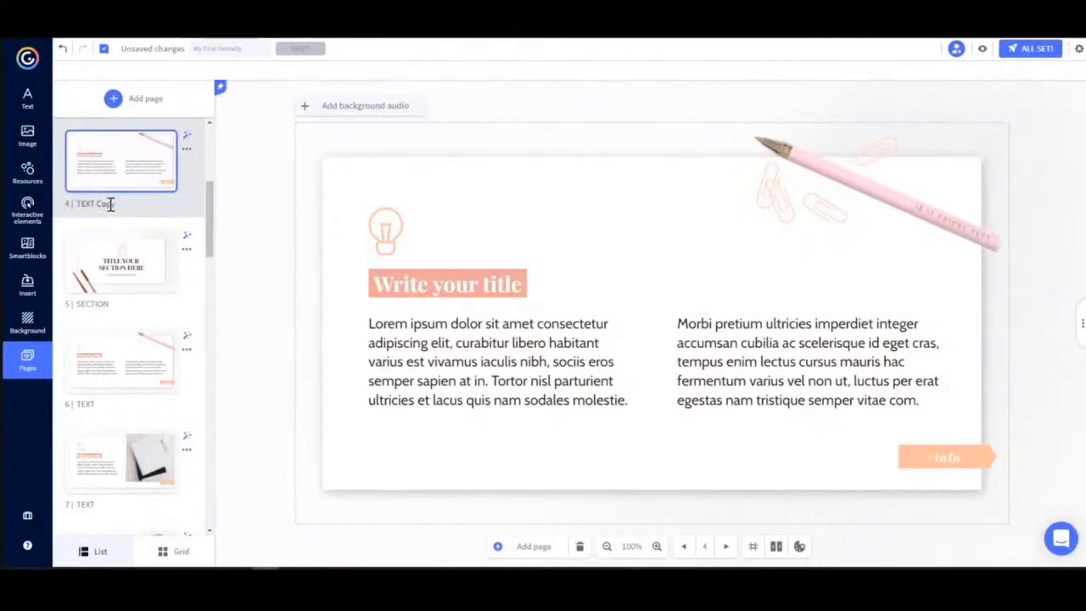
drag(117, 205, 76, 204)
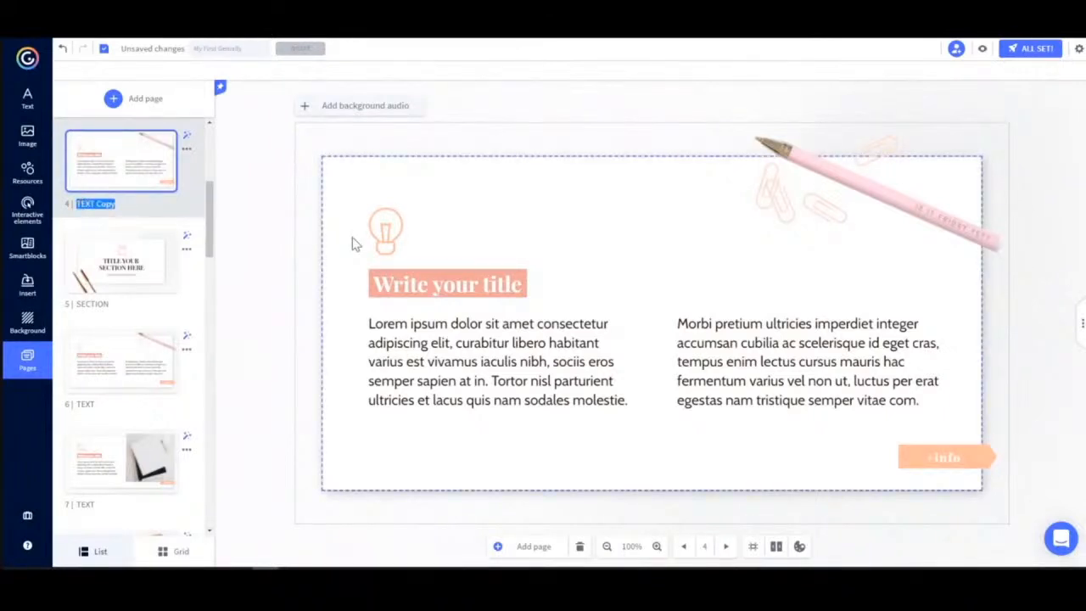
key(BackSpace)
text(Title 1)
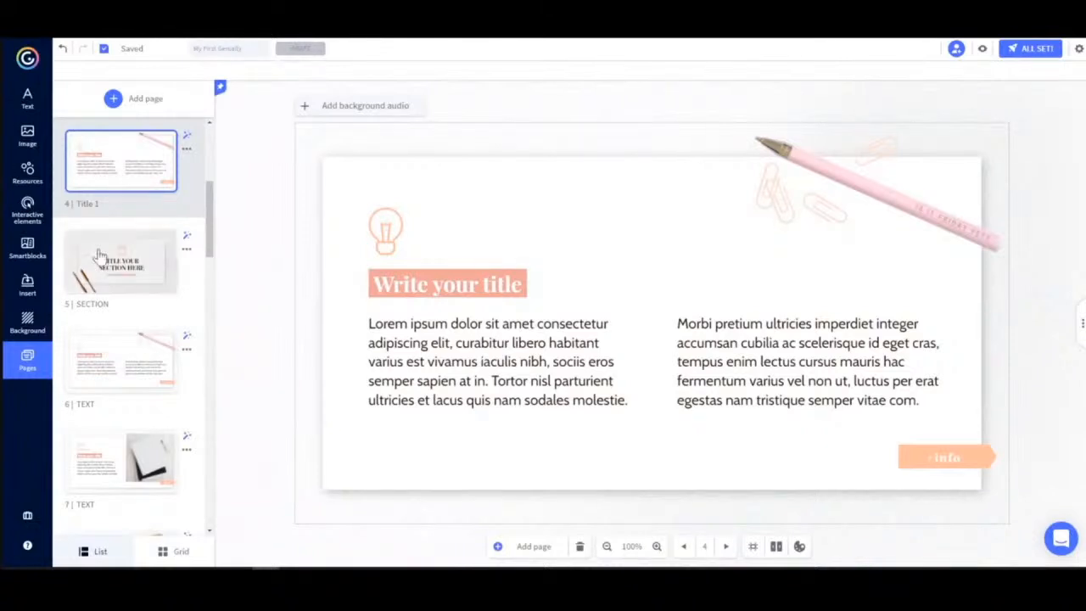
Preview the INDEX page and follow its MAP link, then return to editing.
scroll(193, 288, up, 3)
scroll(145, 323, down, 1)
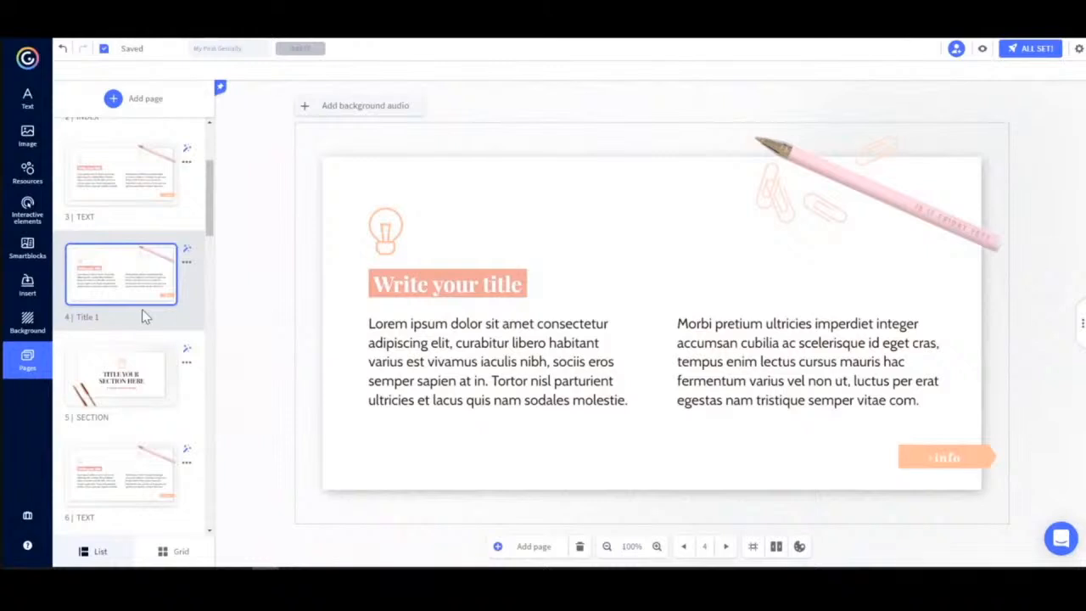
scroll(161, 316, up, 2)
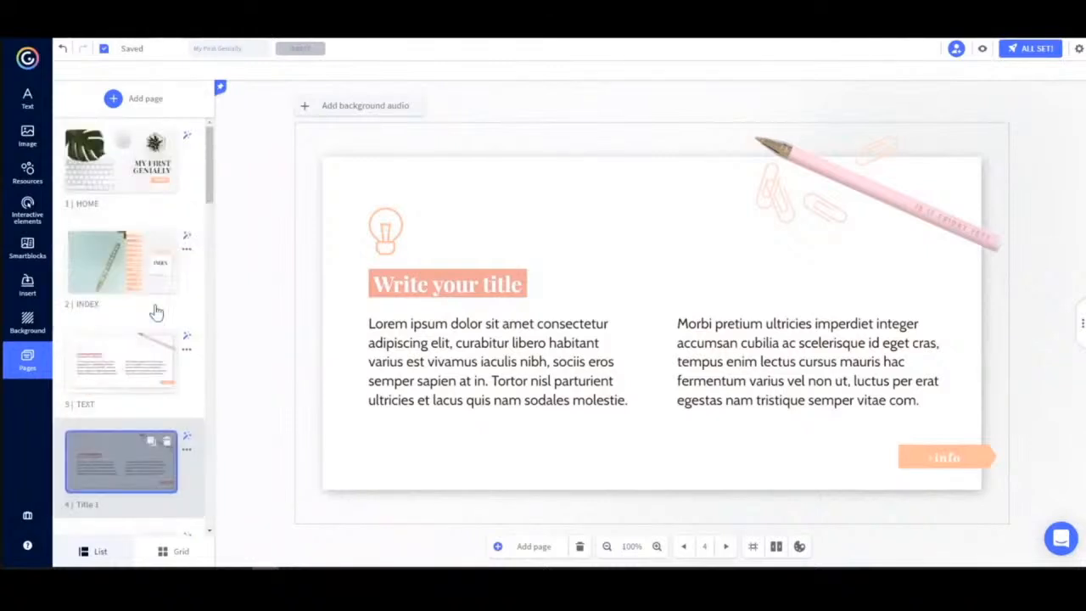
click(146, 264)
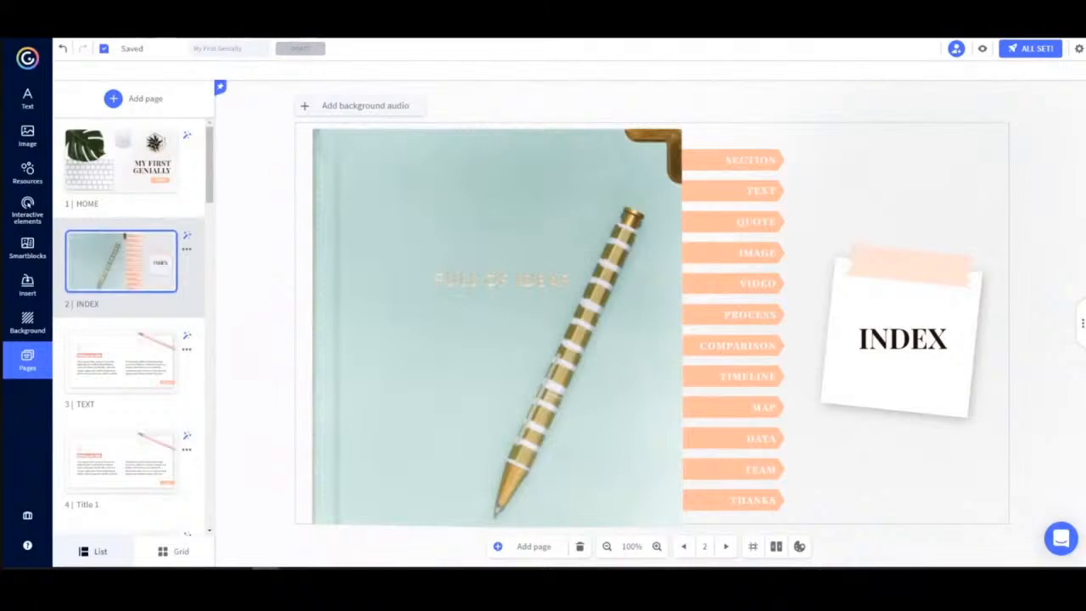
click(983, 53)
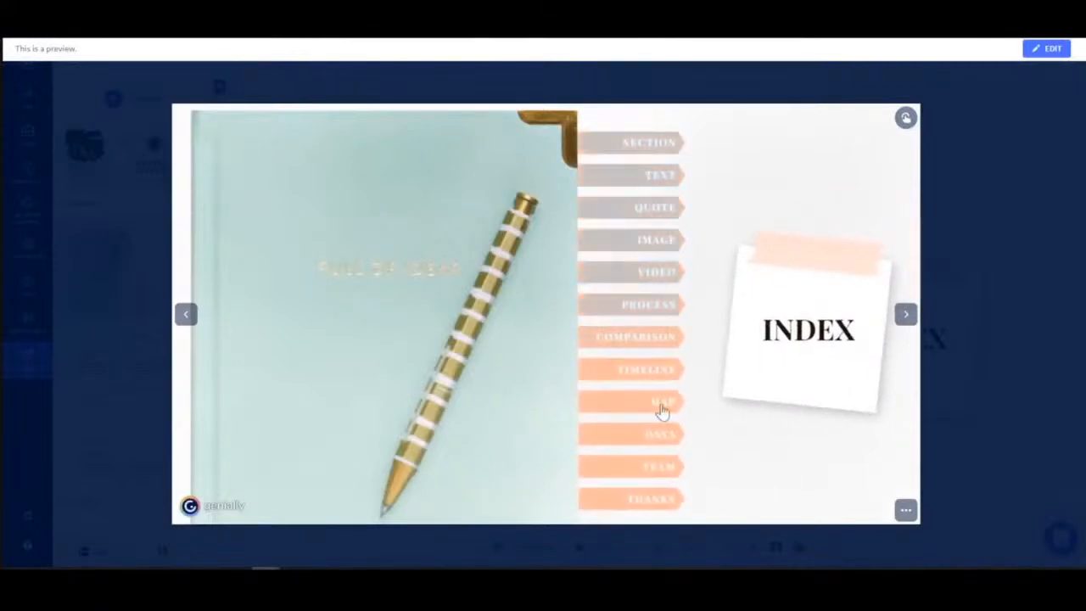
click(662, 406)
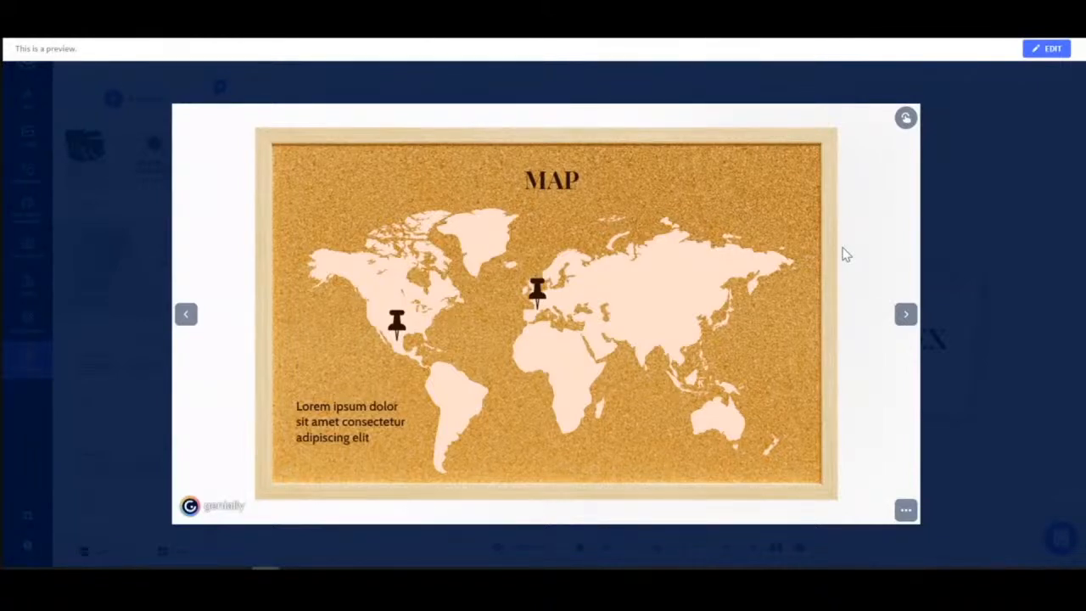
click(1050, 50)
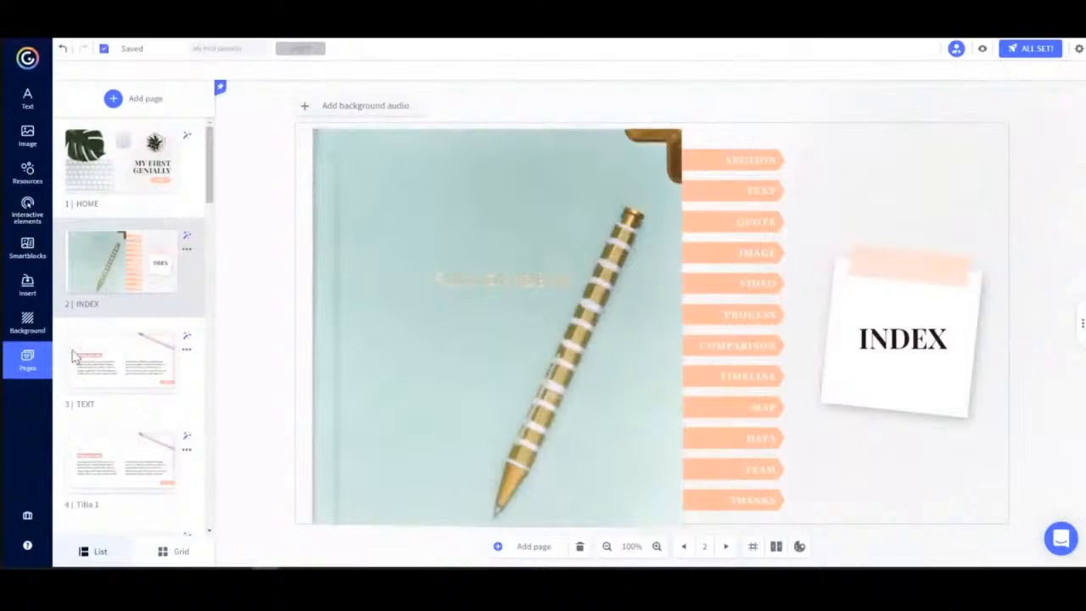
Preview the Title 1 page and open and close its info window.
scroll(135, 386, down, 1)
scroll(140, 385, down, 2)
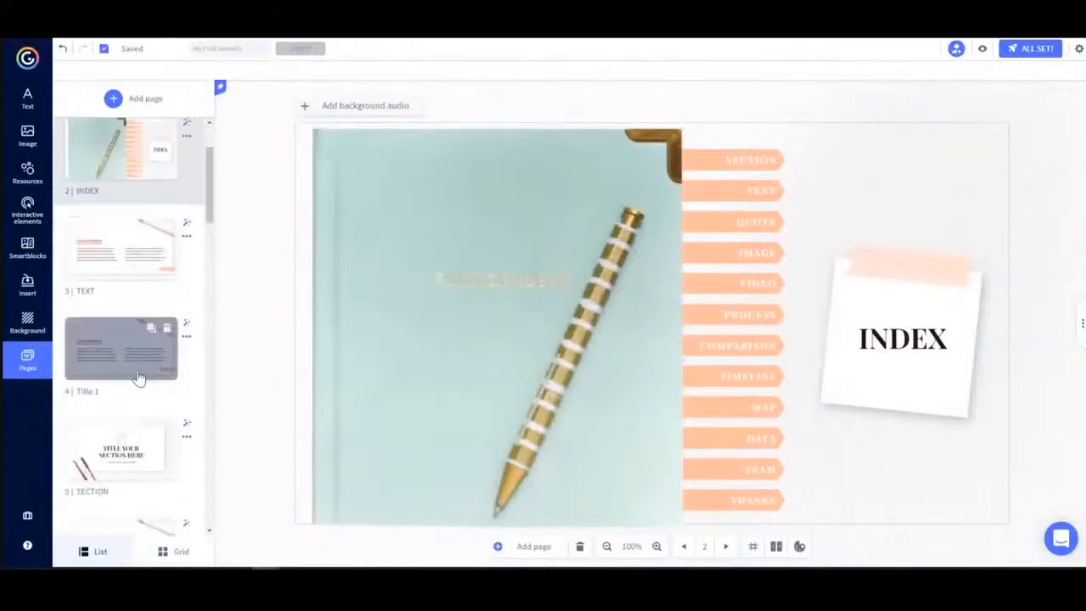
click(138, 365)
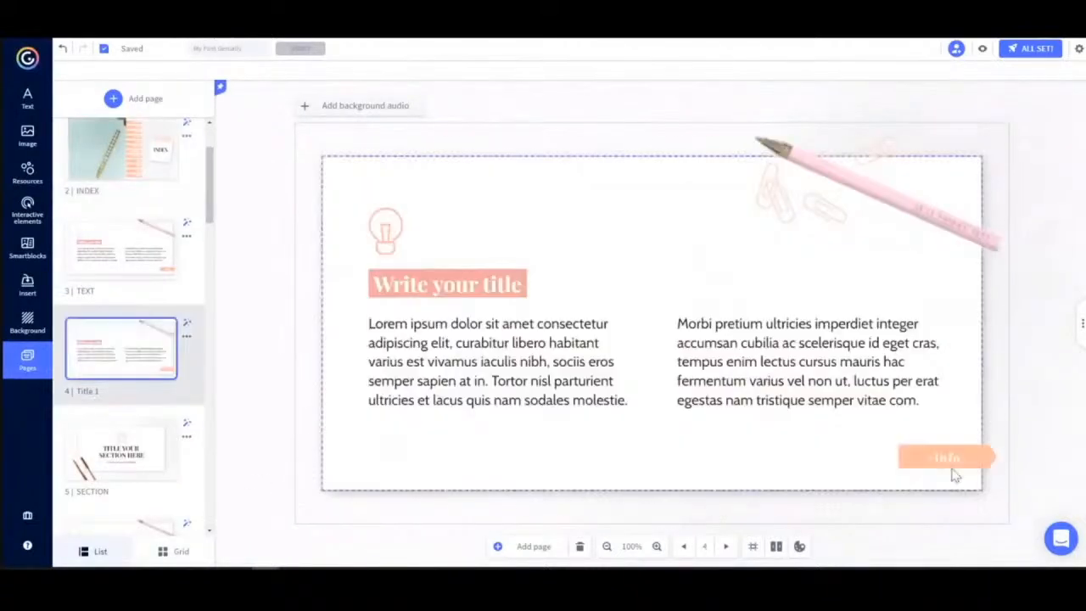
click(983, 51)
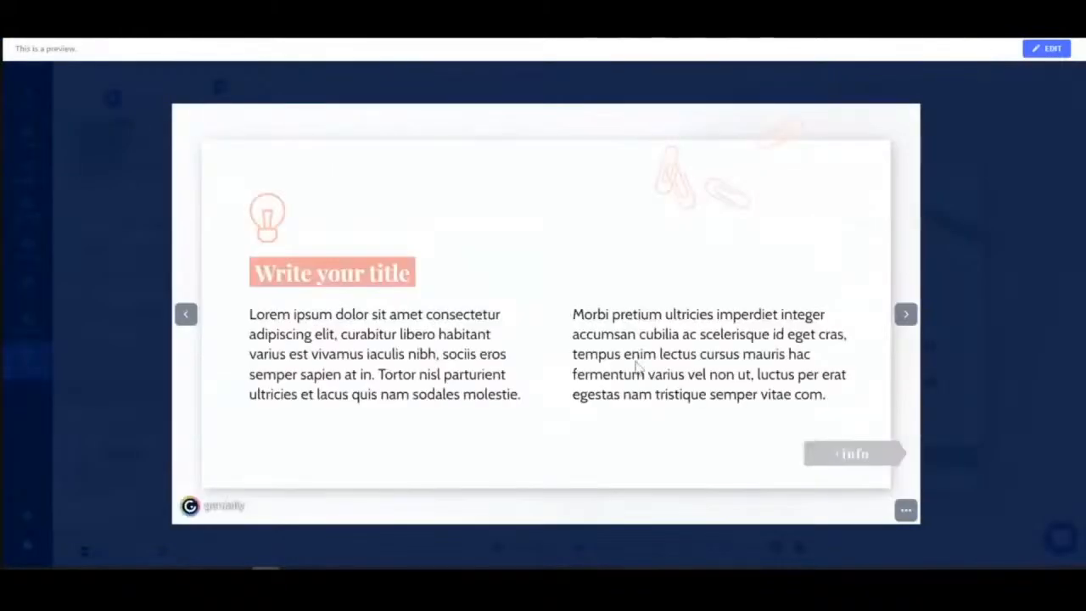
click(852, 457)
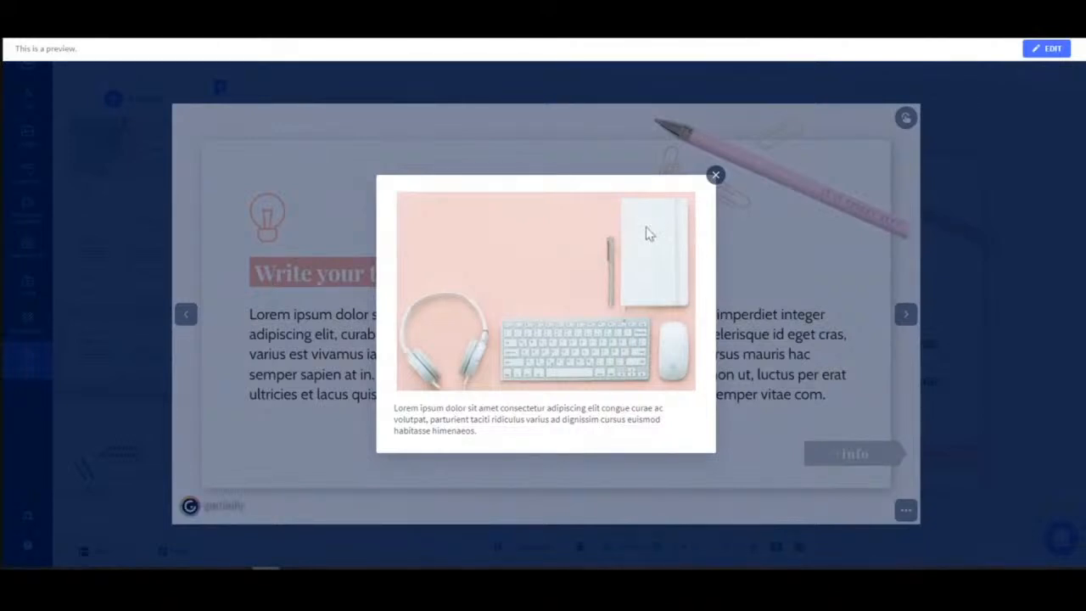
click(716, 178)
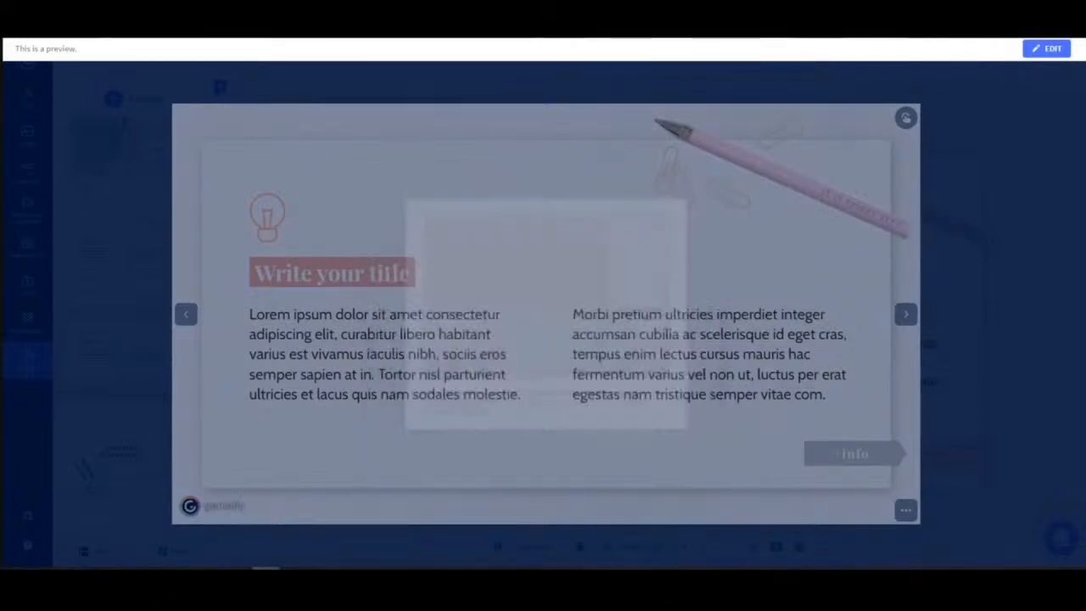
Add a tooltip reading "This is a tooltip." to the stapler icon on the IMAGE page.
click(1046, 49)
scroll(136, 276, down, 7)
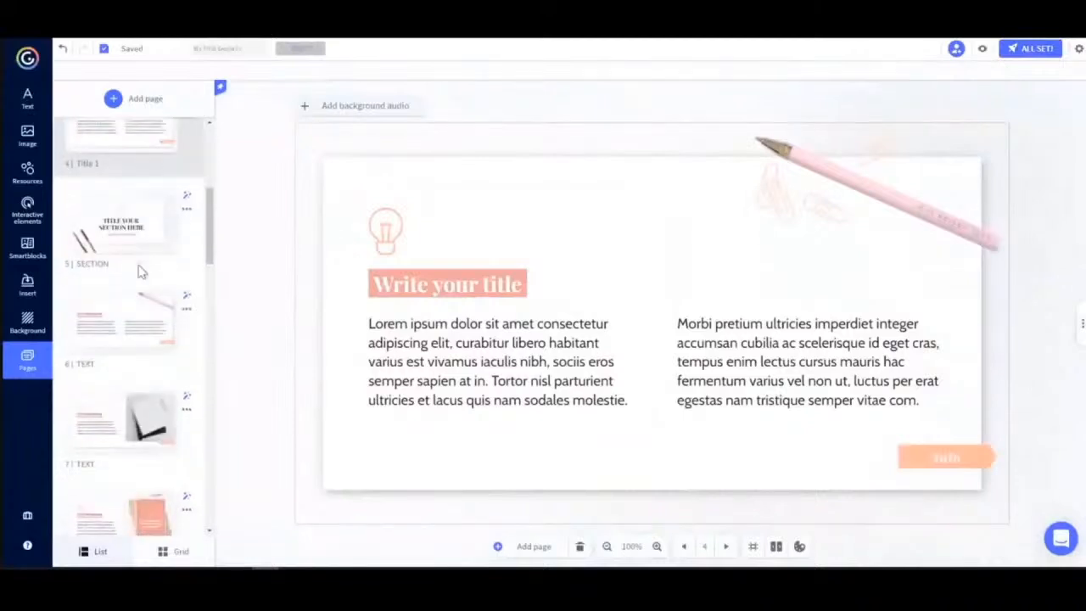
click(103, 368)
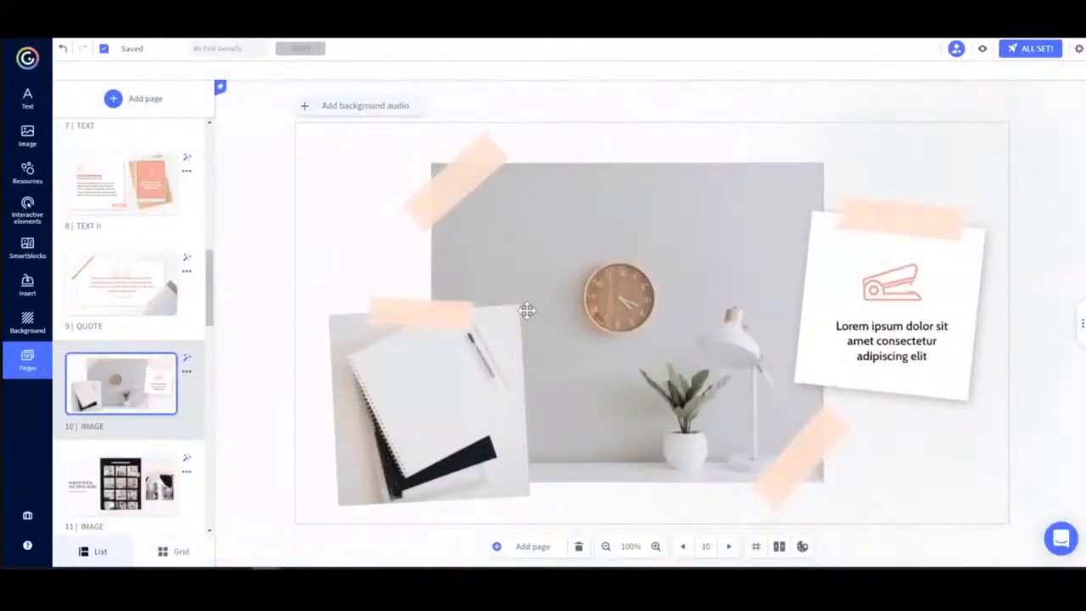
click(899, 287)
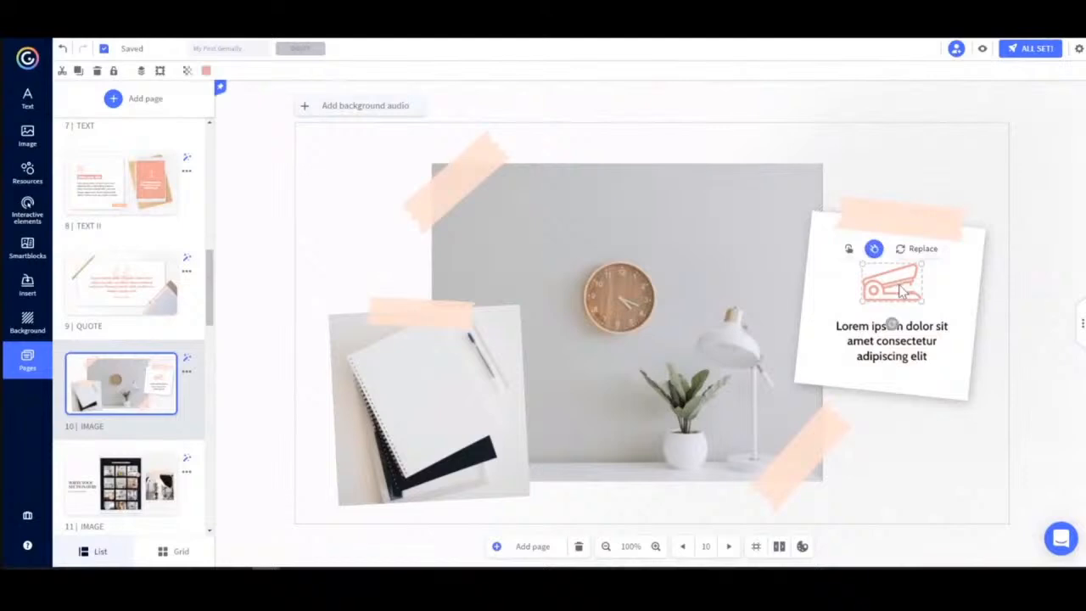
click(850, 252)
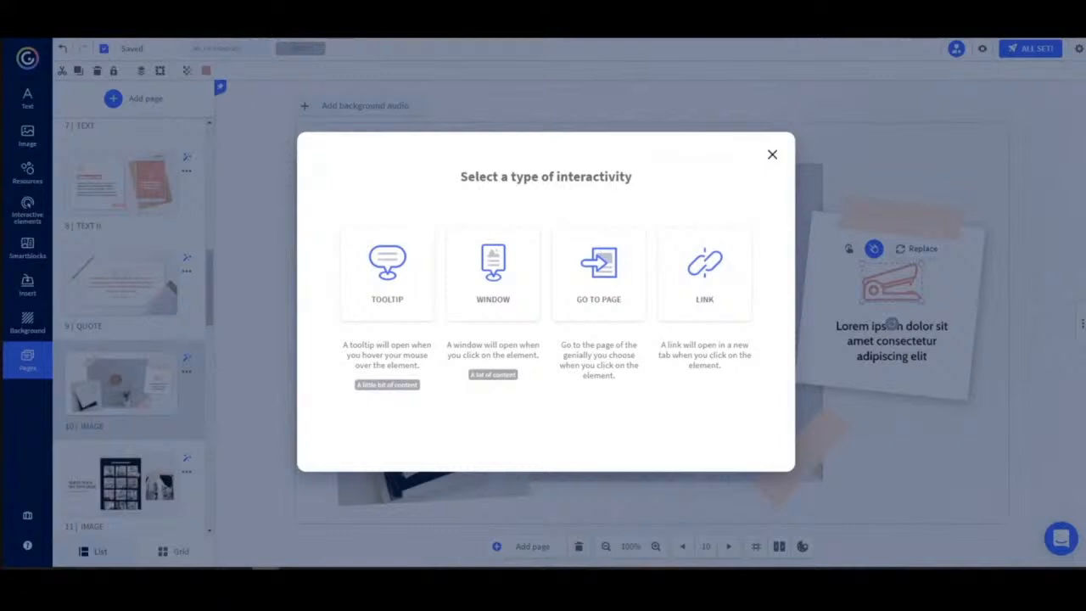
click(390, 278)
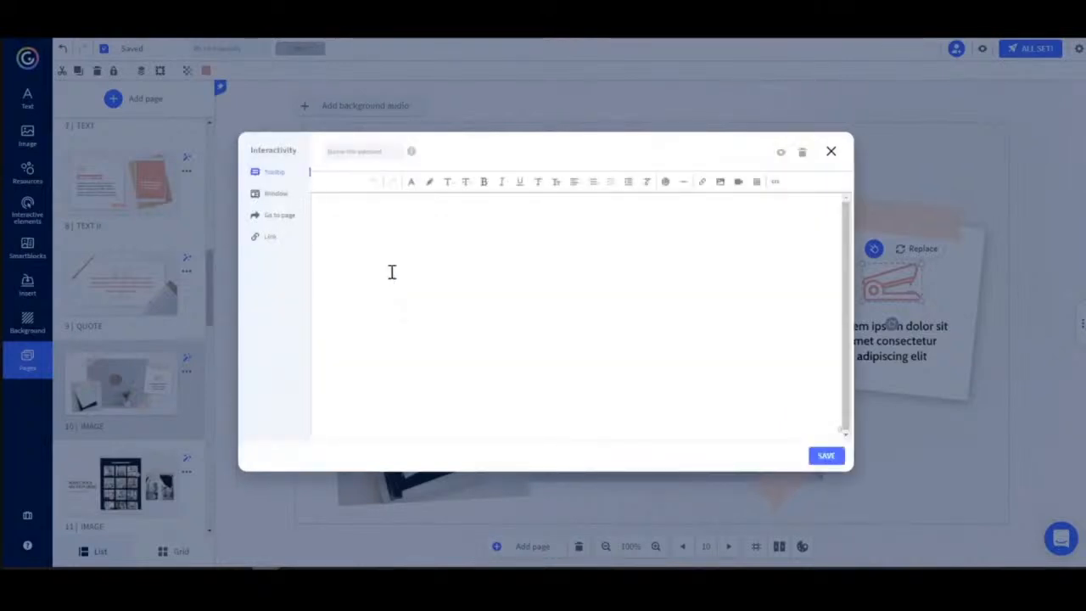
click(573, 254)
text(This is a too)
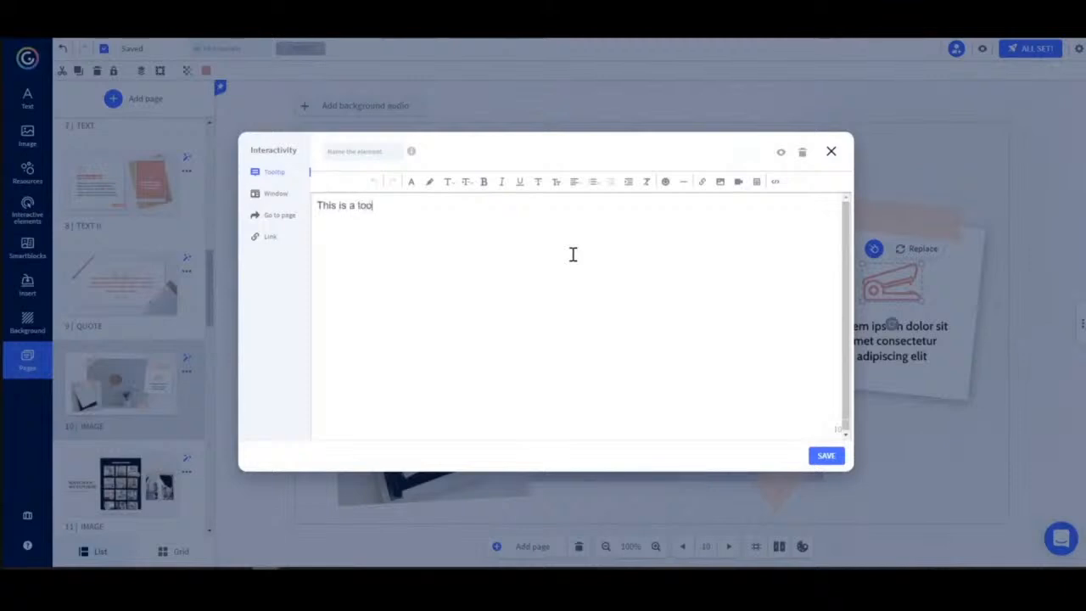
text(ltip.)
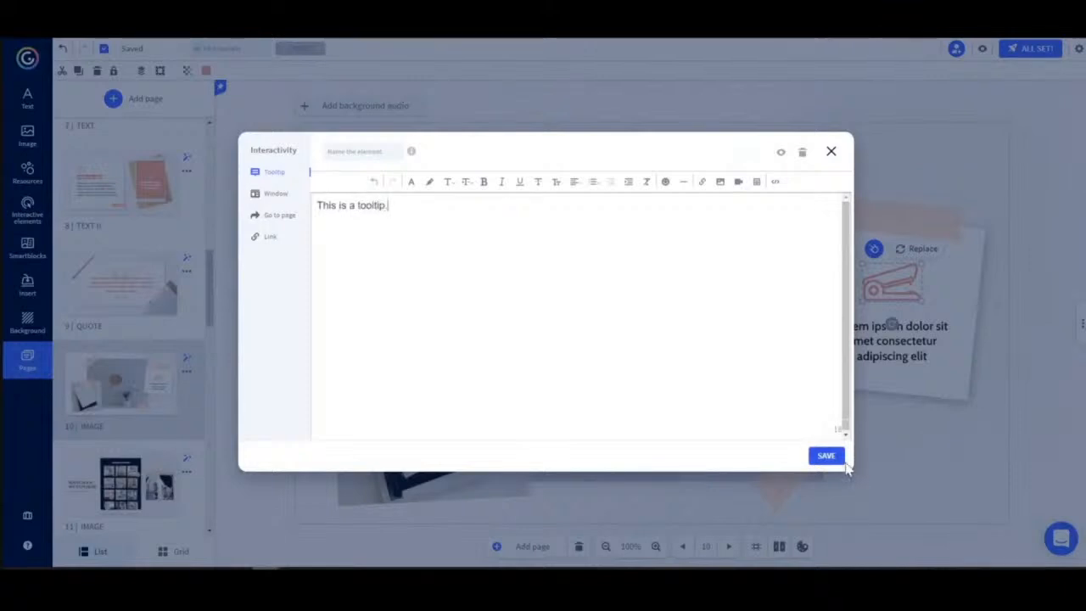
click(826, 456)
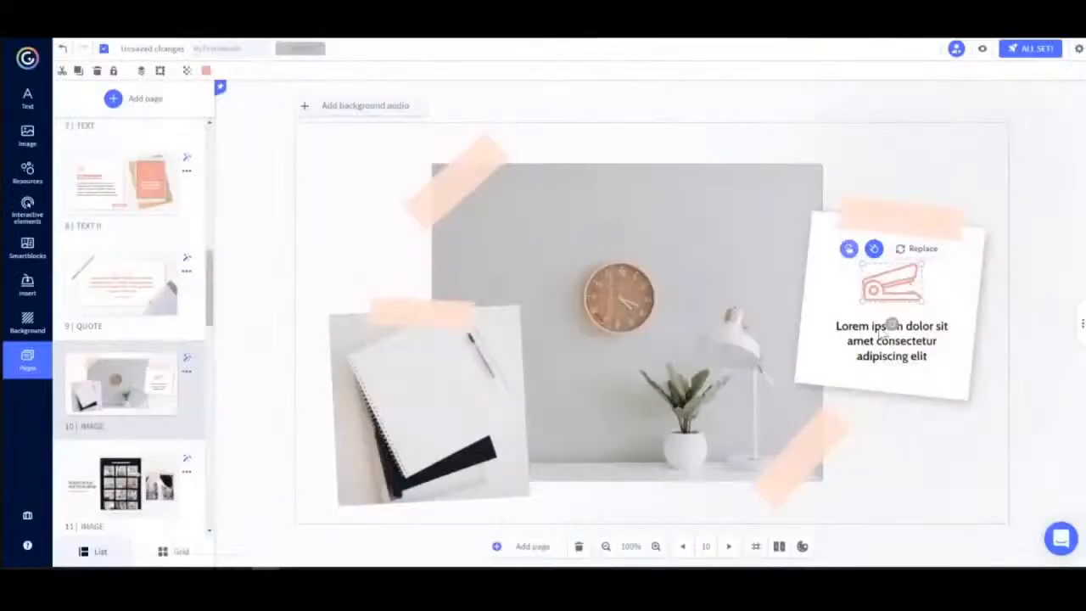
Preview the IMAGE page and hover over the stapler icon to show its tooltip, then return to editing.
click(982, 51)
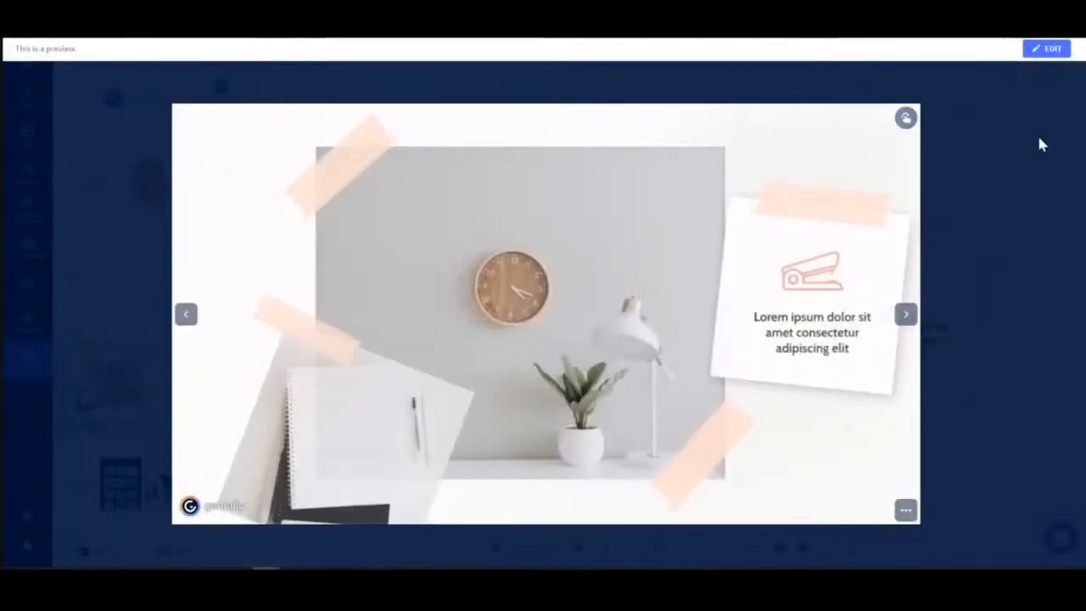
mouse_move(803, 278)
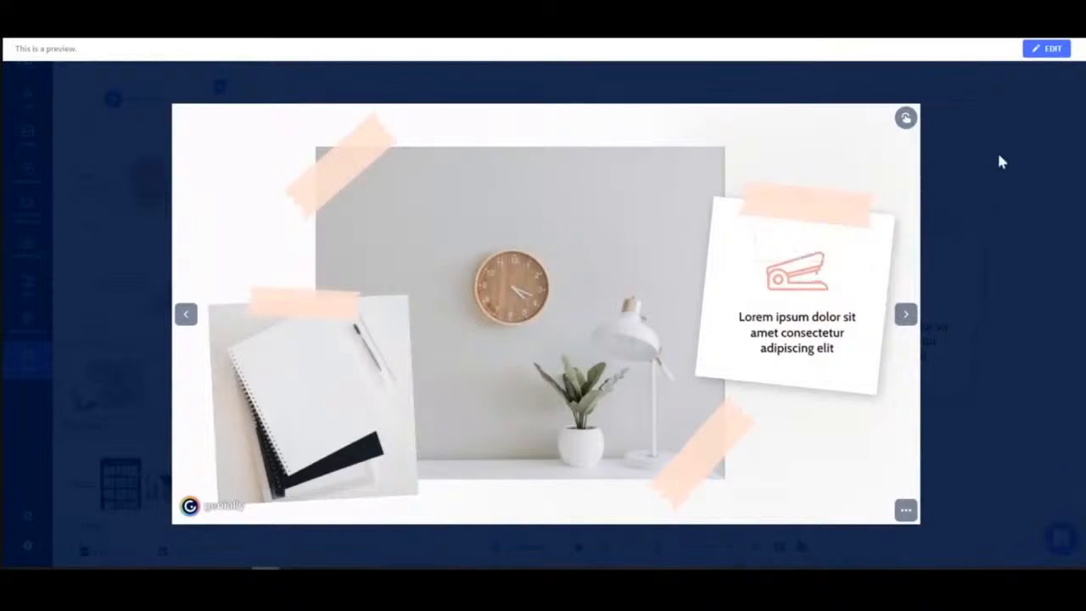
click(1047, 50)
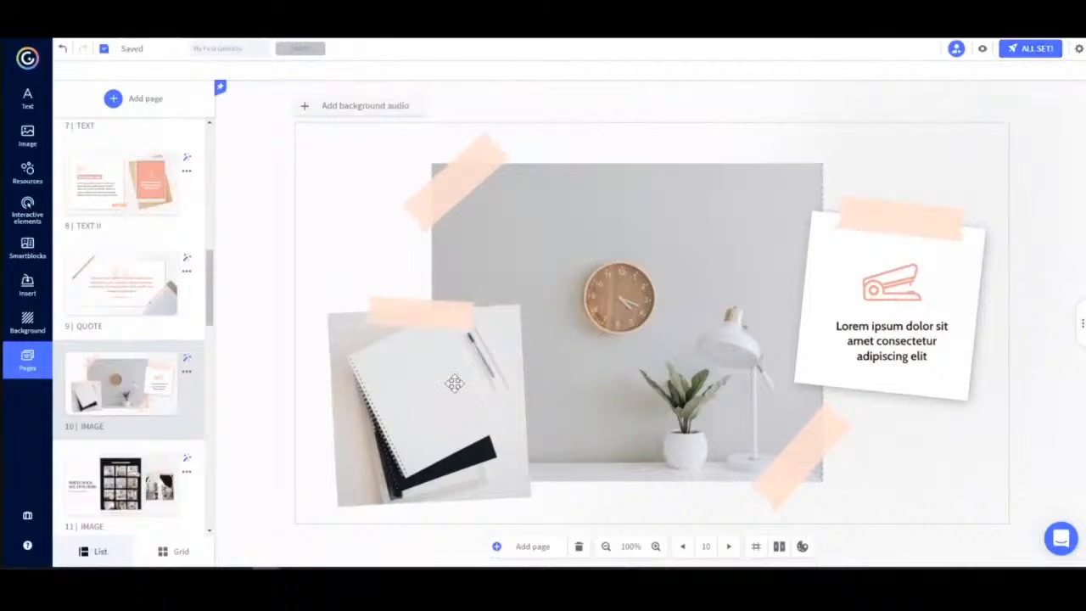
Add a large window interactivity with the text "This is a window." to the notebook photo.
click(429, 398)
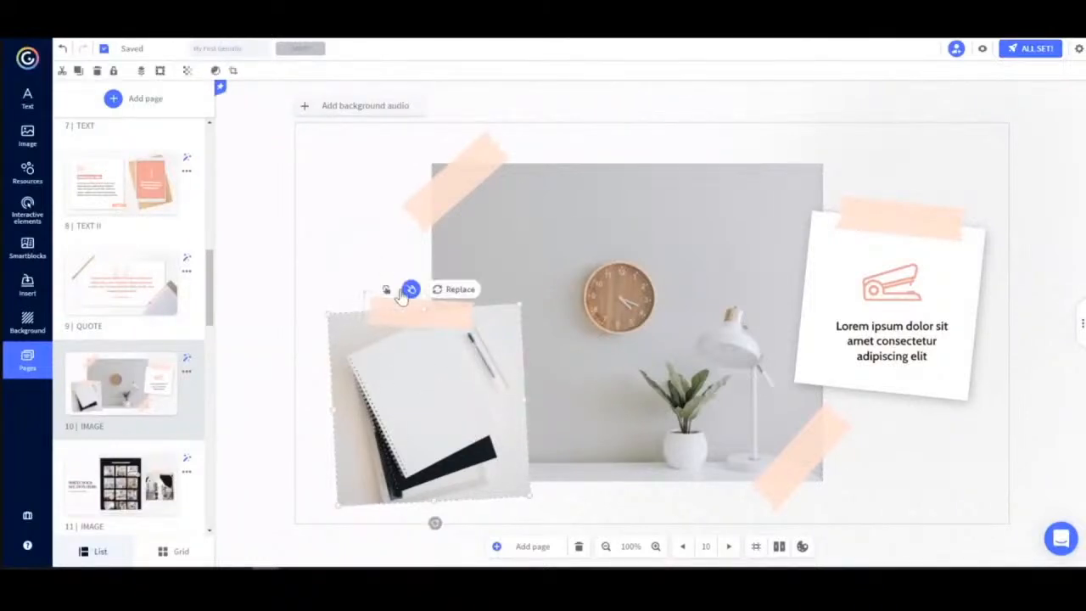
click(386, 290)
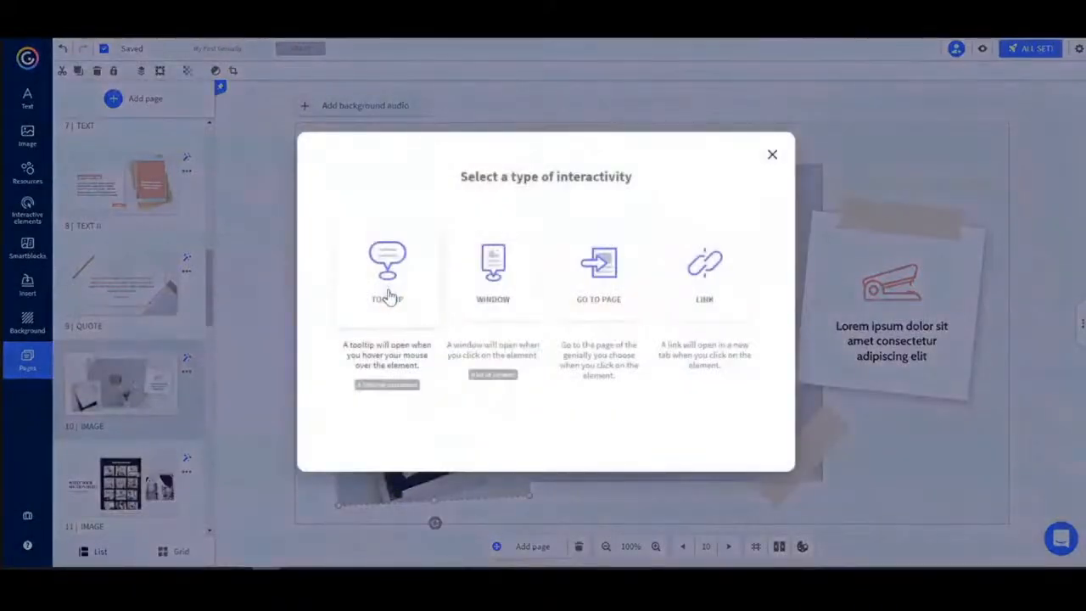
click(496, 288)
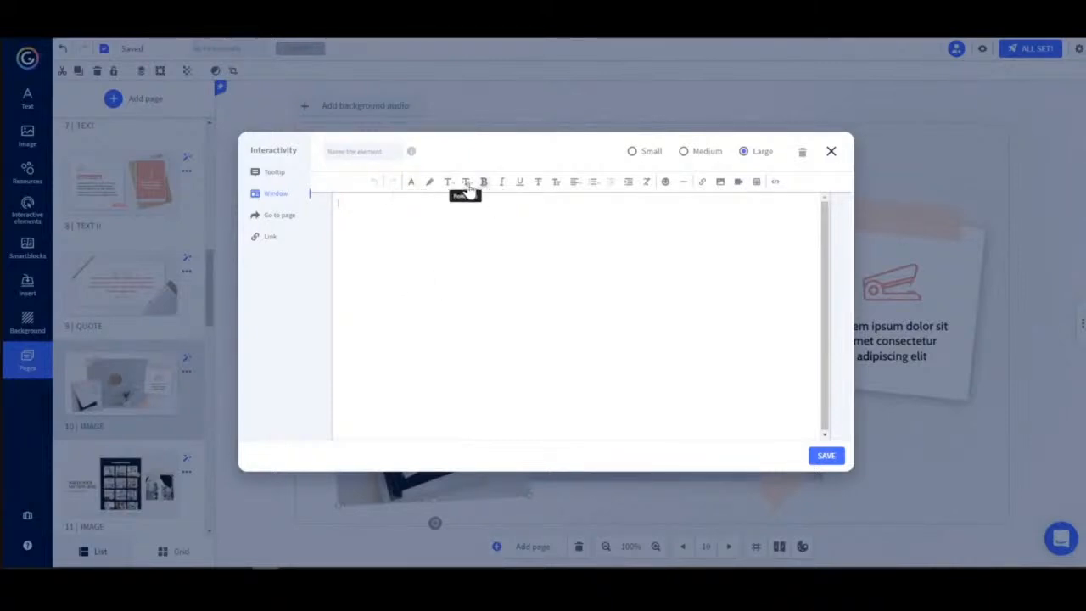
click(775, 183)
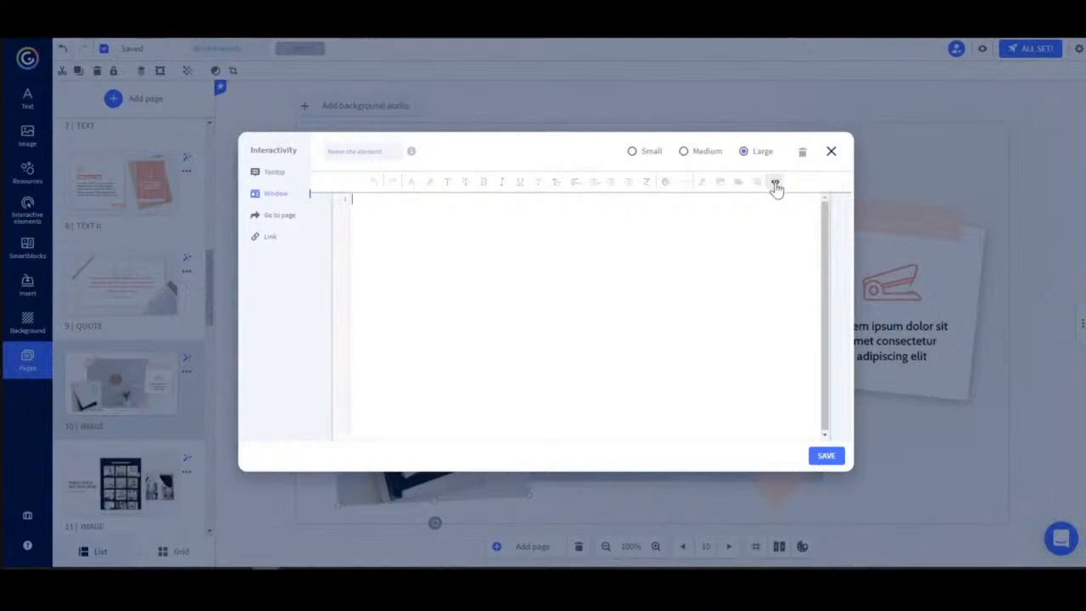
click(775, 185)
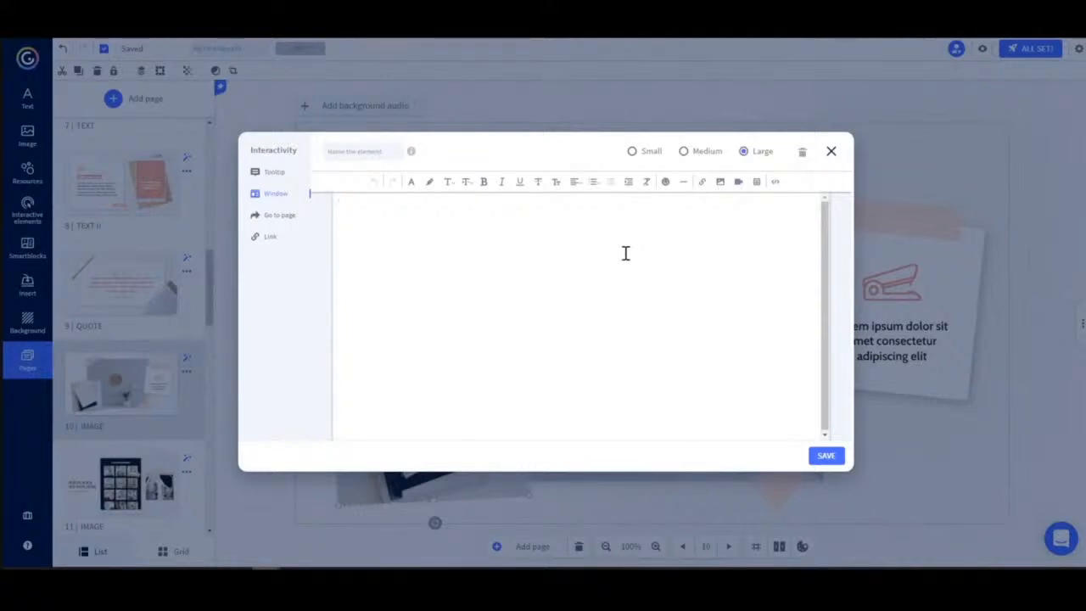
text(This is a u)
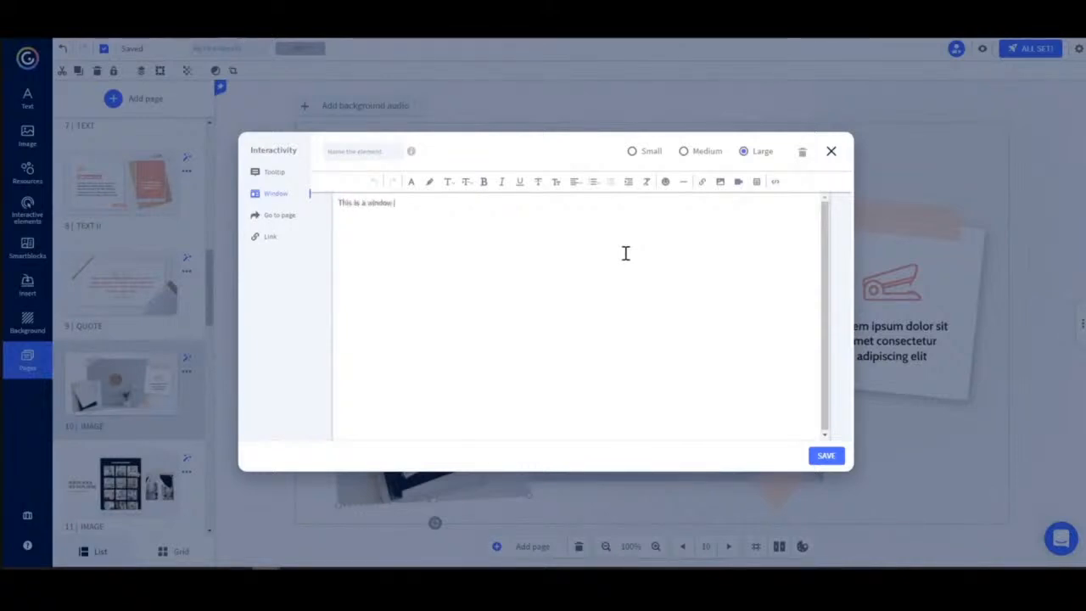
click(819, 455)
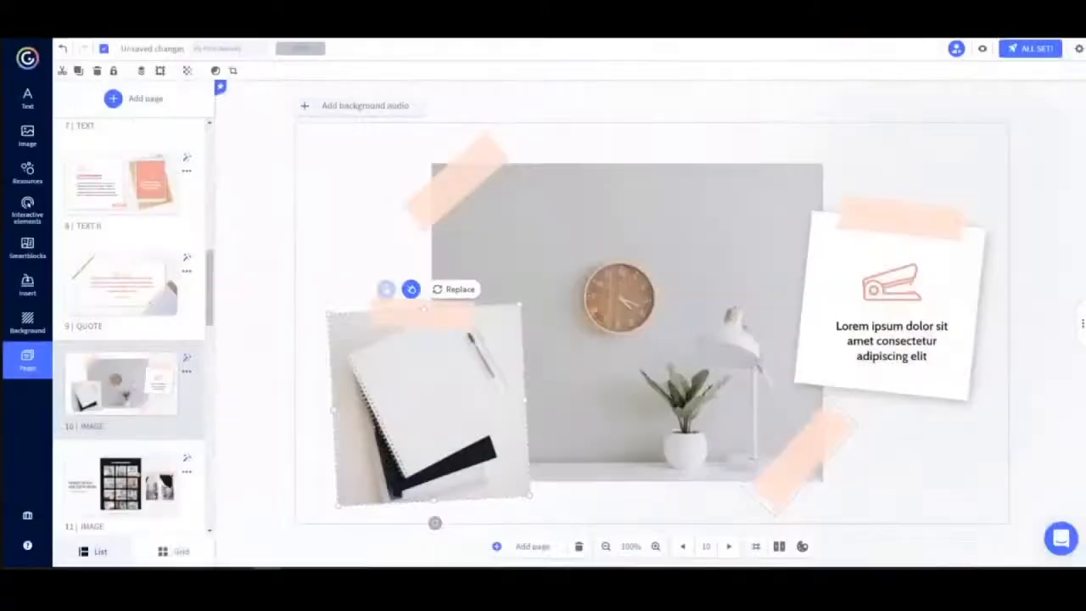
Preview the page, open the notebook photo's window and close it, then return to editing.
click(984, 49)
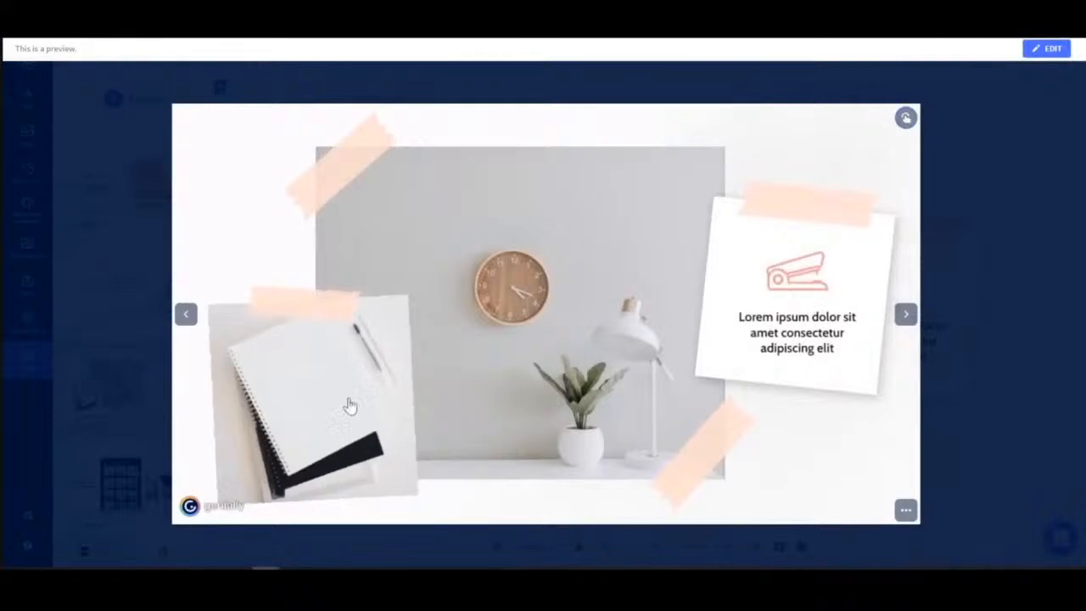
click(288, 394)
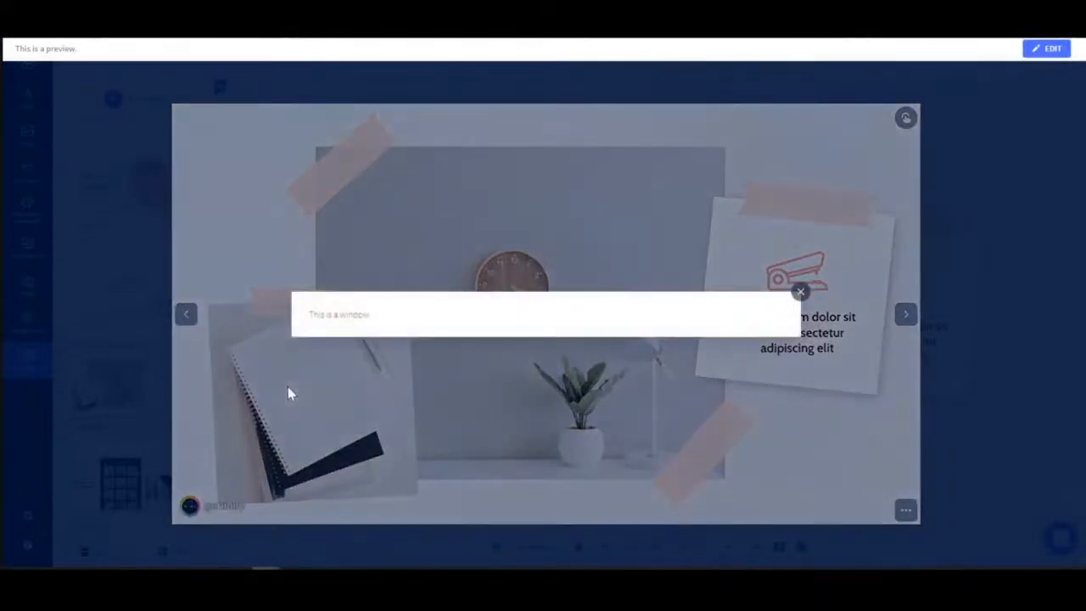
click(800, 293)
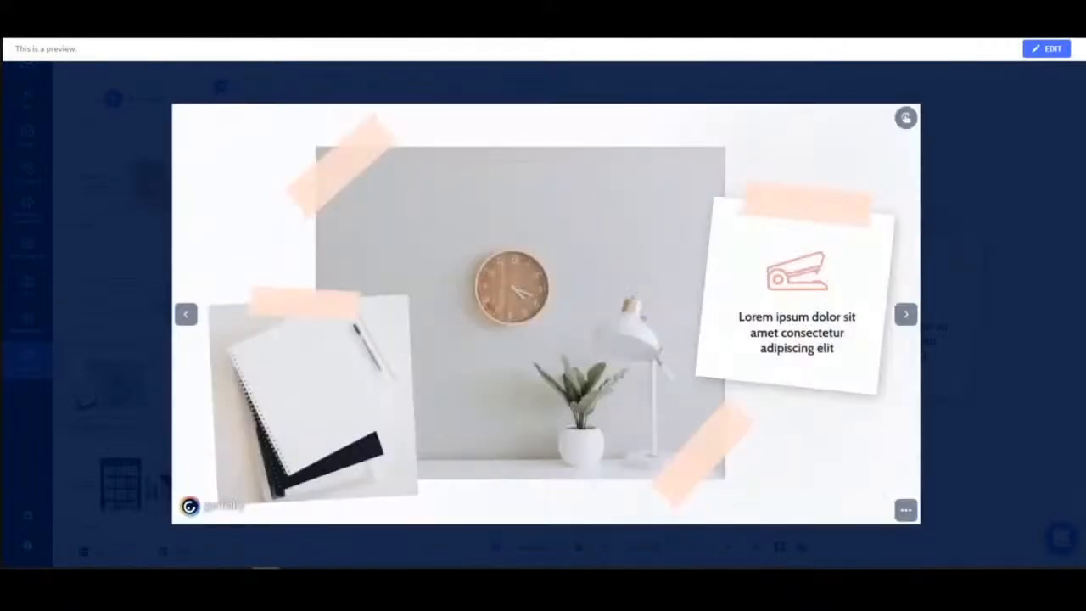
click(1037, 51)
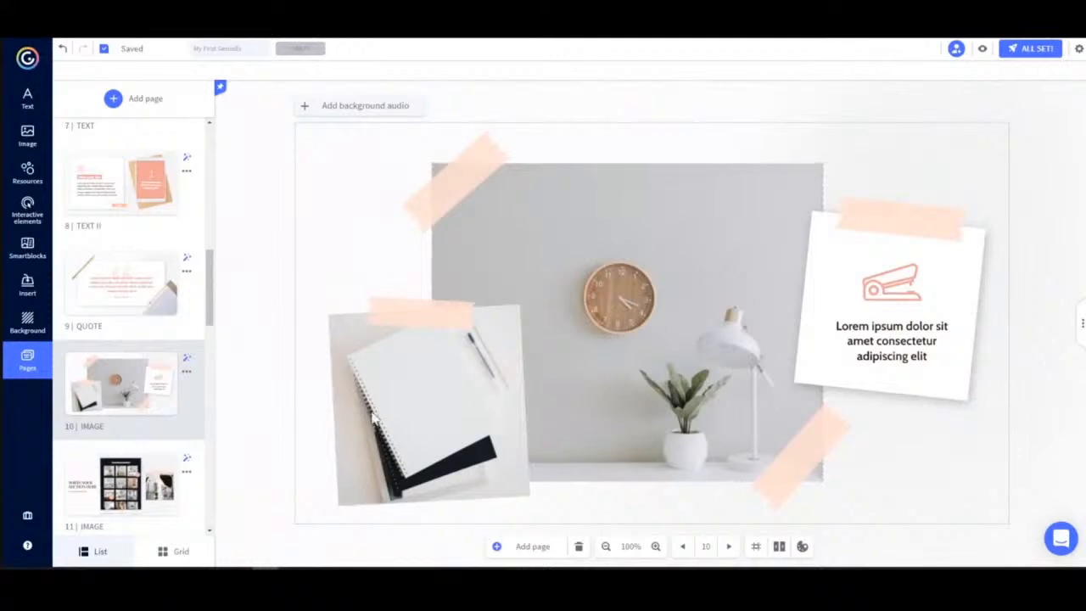
Inspect the Go to page links set on the SECTION and MAP buttons of the INDEX page.
scroll(164, 347, up, 8)
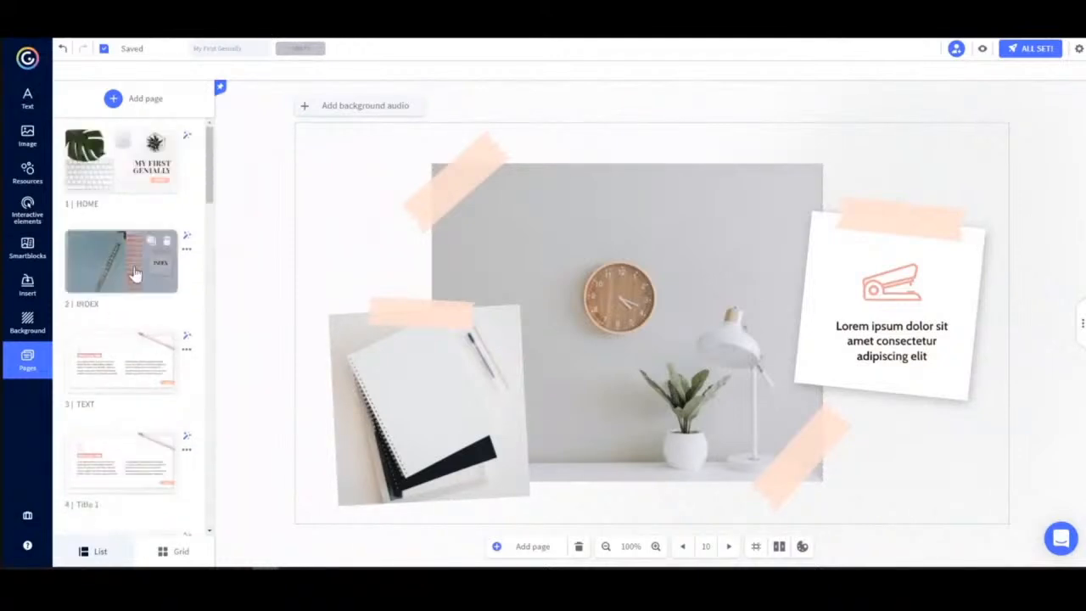
click(108, 280)
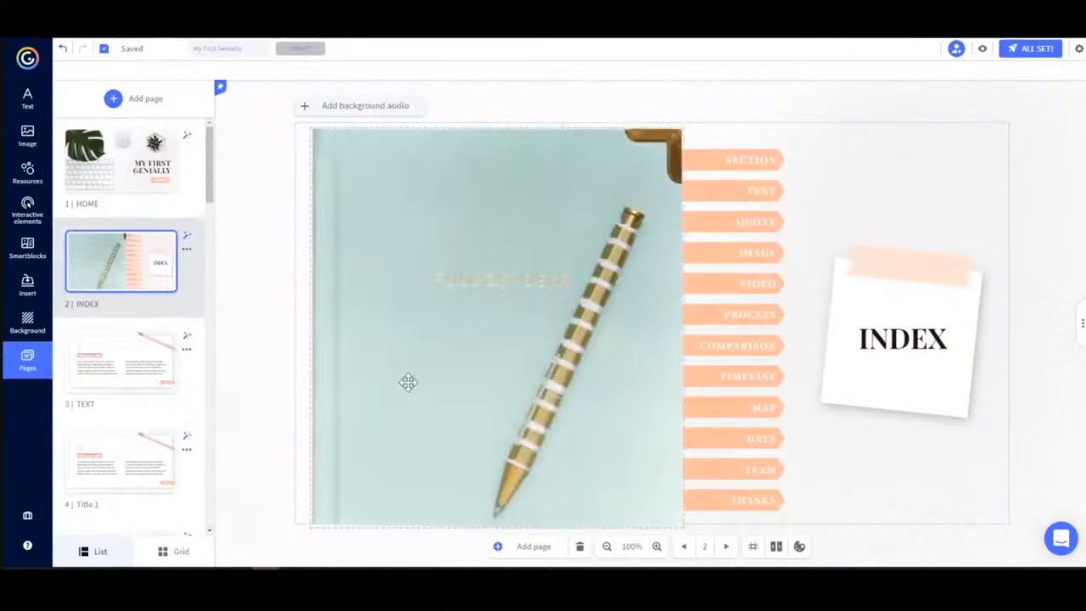
click(736, 160)
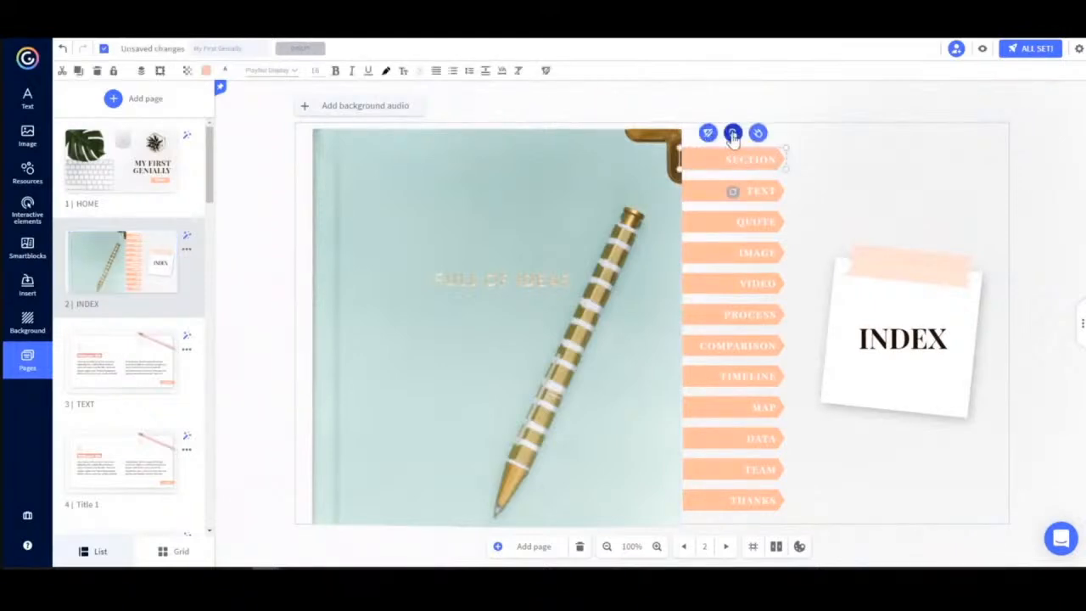
click(733, 133)
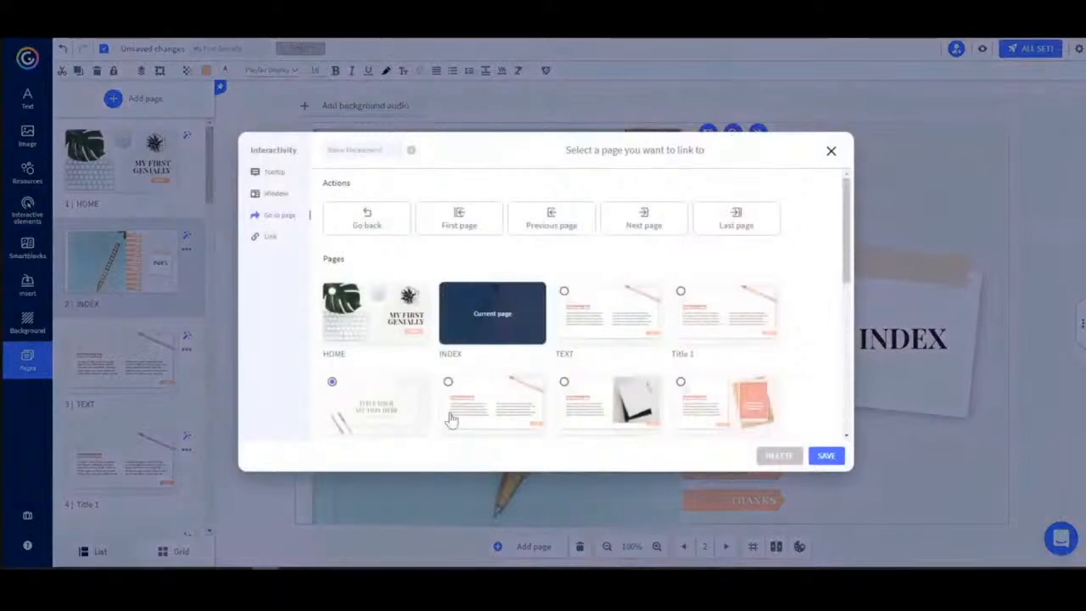
click(831, 152)
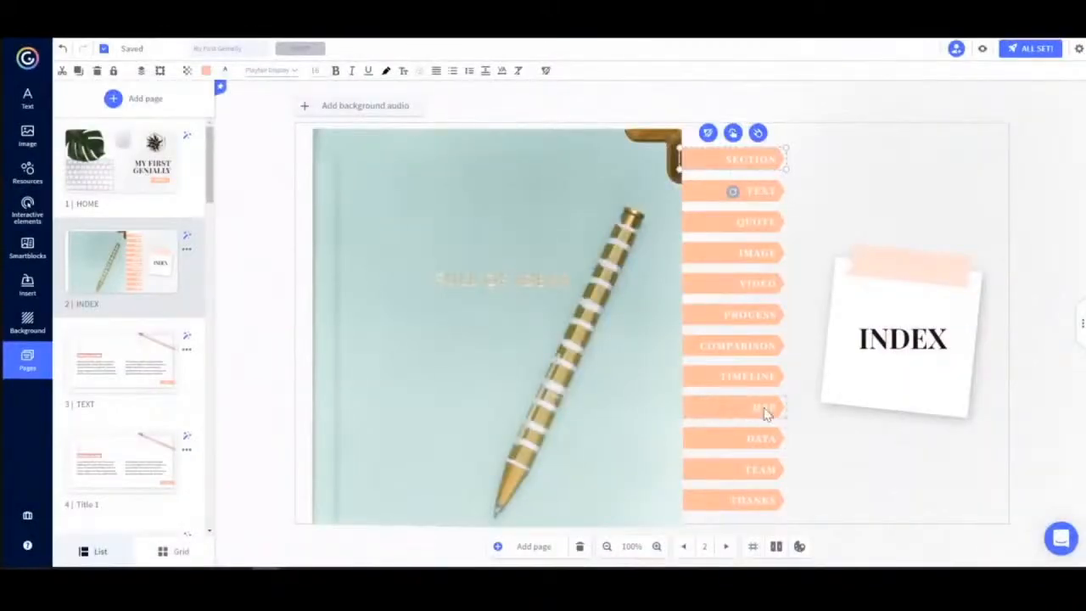
click(762, 411)
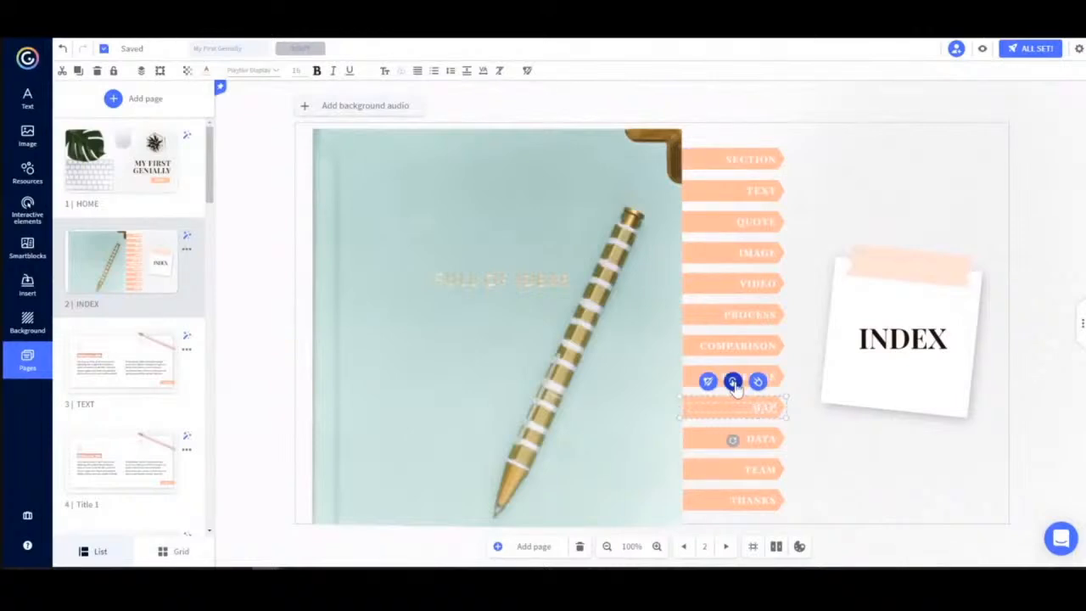
click(732, 382)
scroll(758, 290, down, 5)
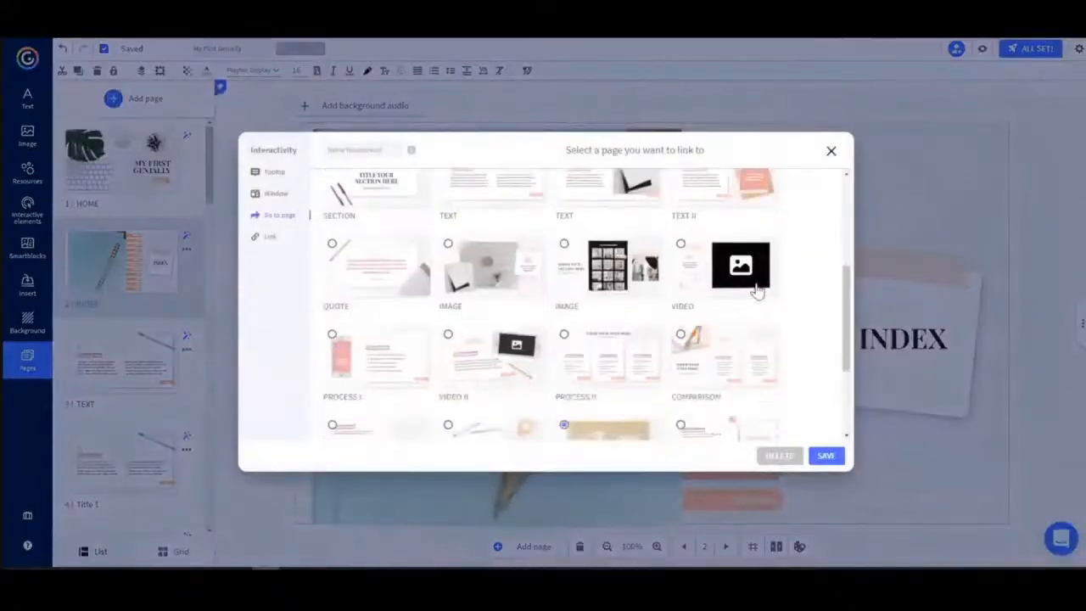
scroll(752, 291, down, 3)
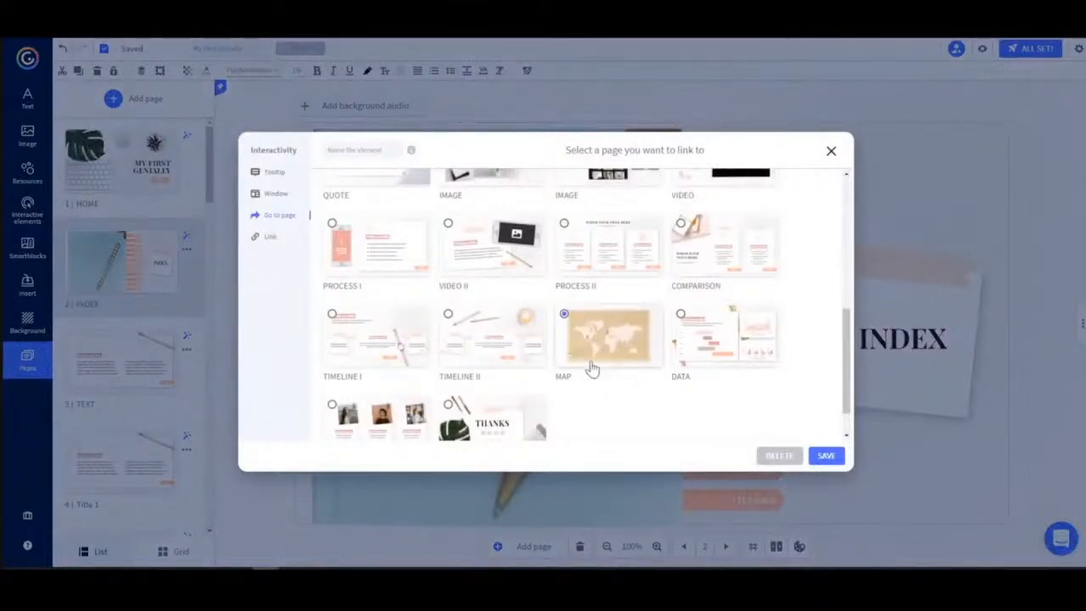
click(830, 153)
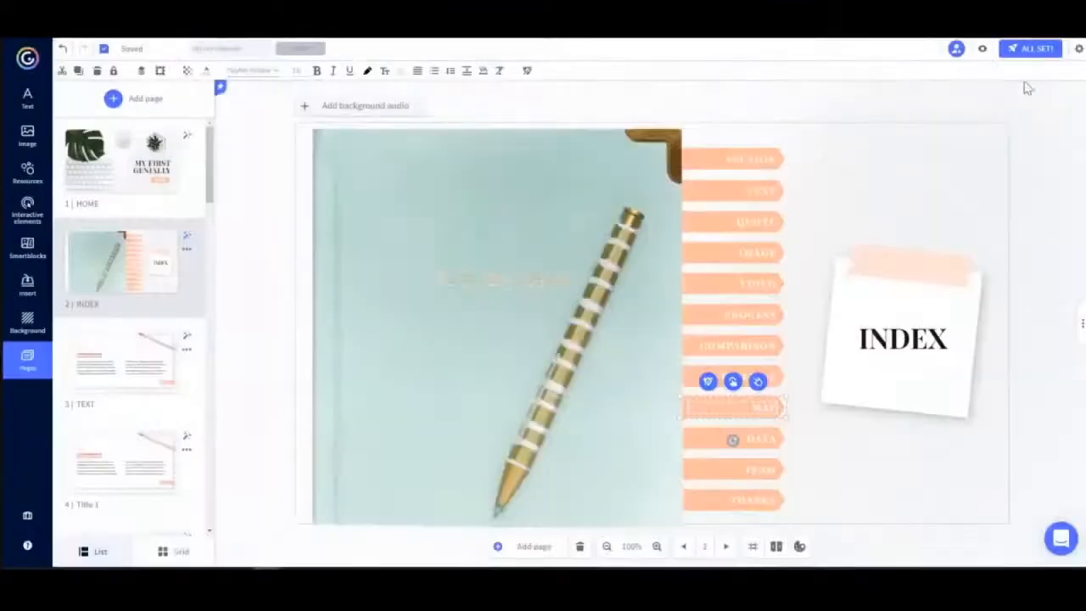
Preview the INDEX page and follow its TEAM link, then return to editing.
click(982, 50)
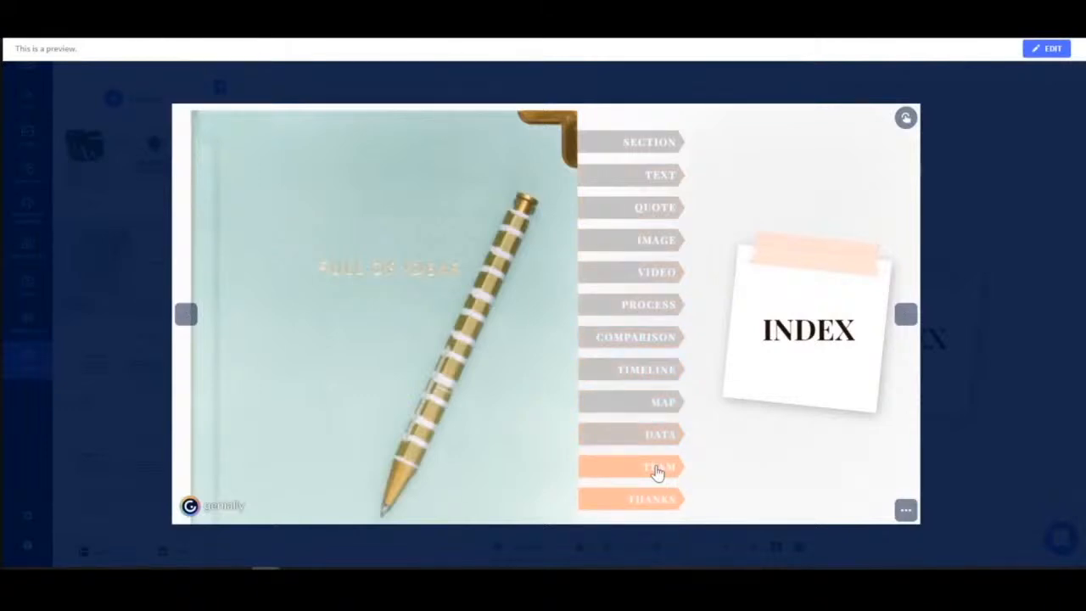
click(658, 472)
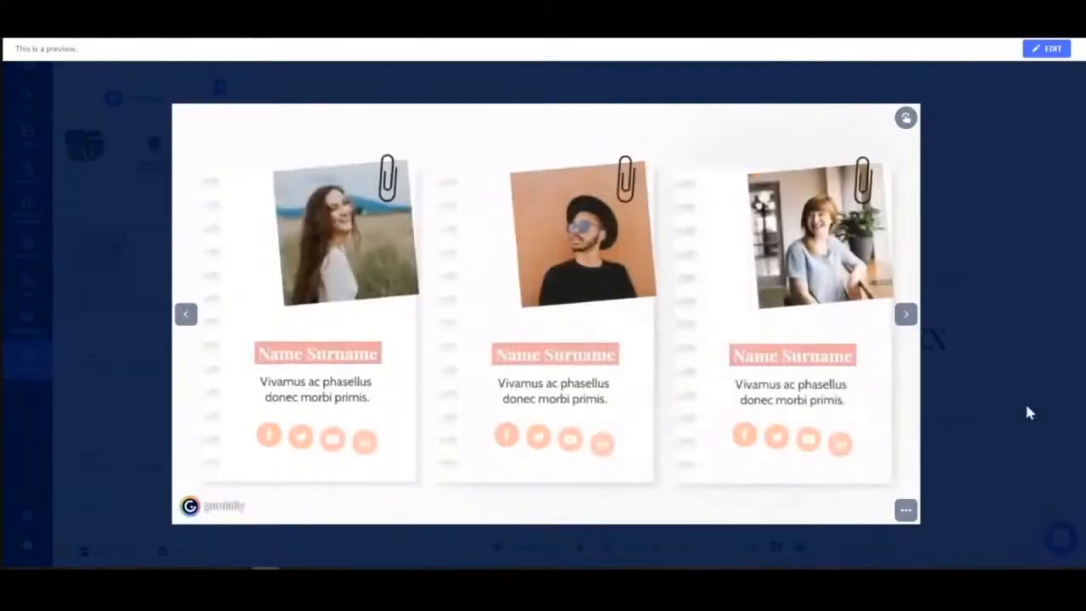
click(1048, 50)
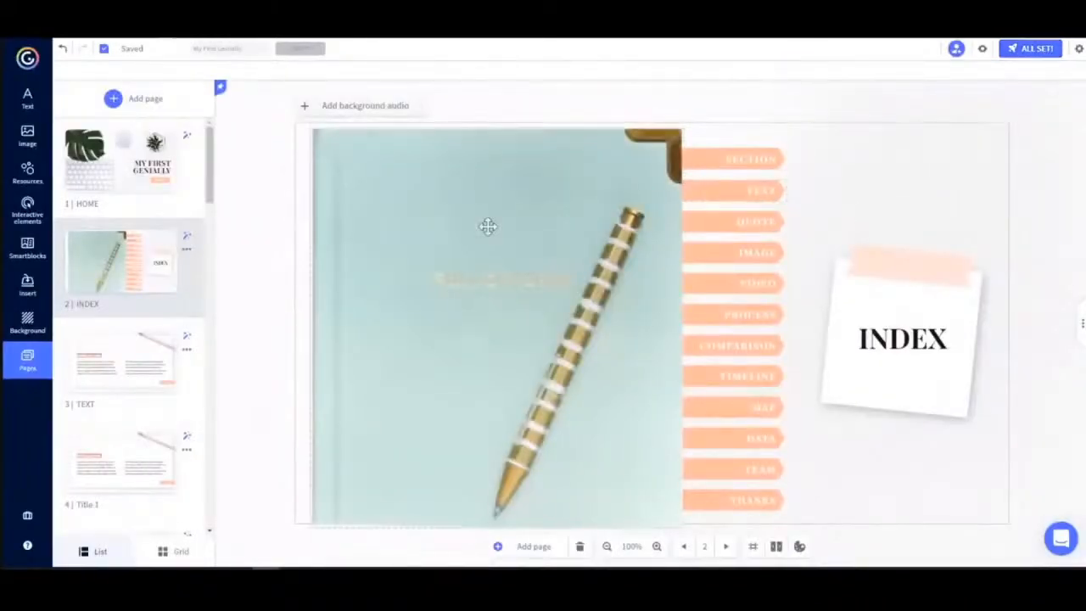
scroll(143, 293, down, 5)
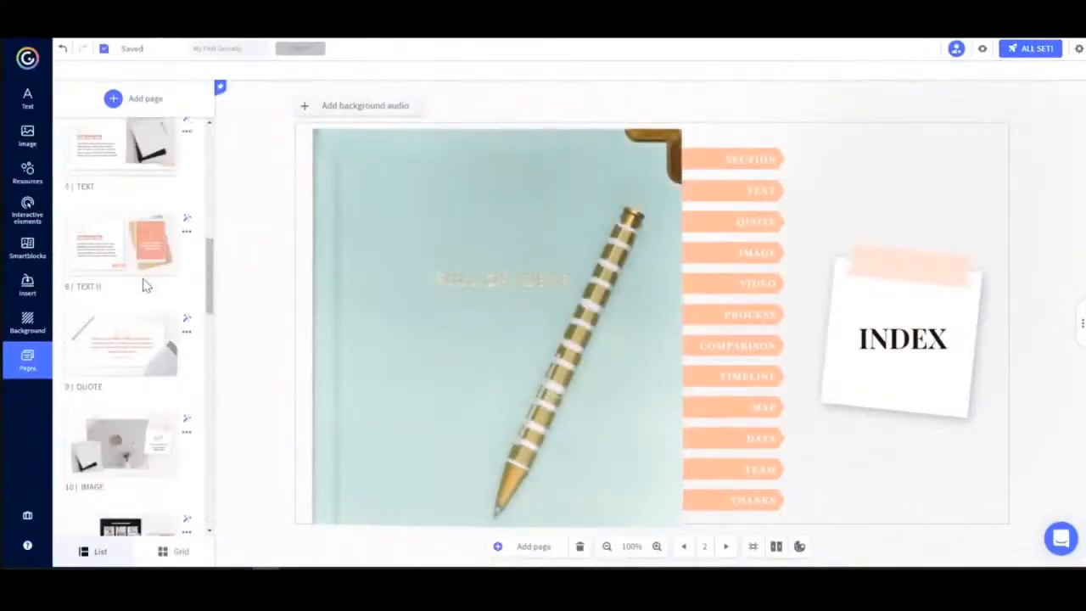
Open the THANKS page and give its title a Fade In entrance animation starting at 0.2 seconds.
scroll(144, 286, down, 10)
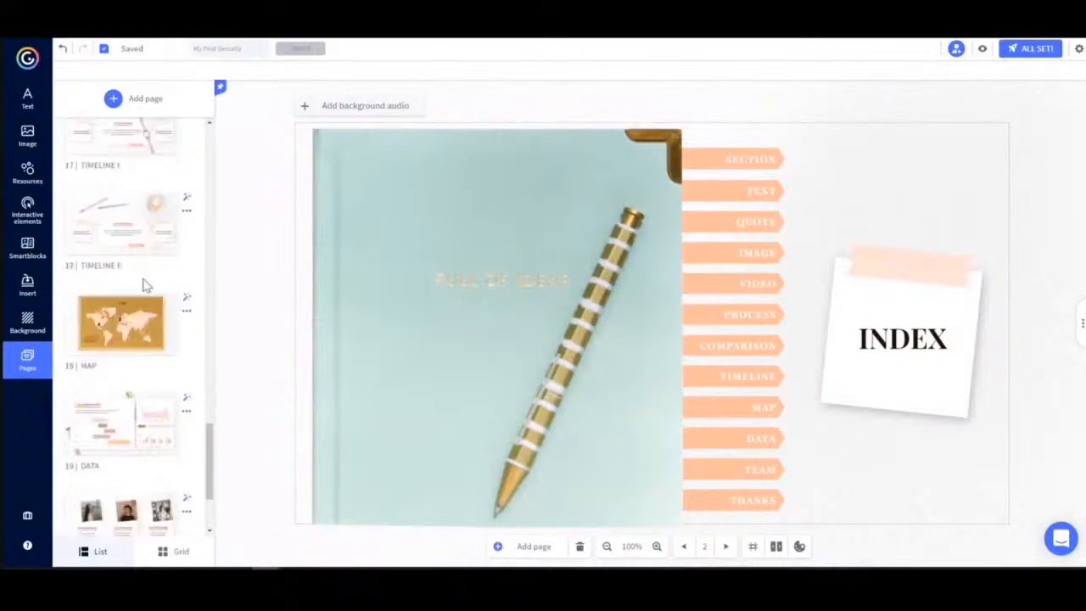
scroll(144, 286, down, 3)
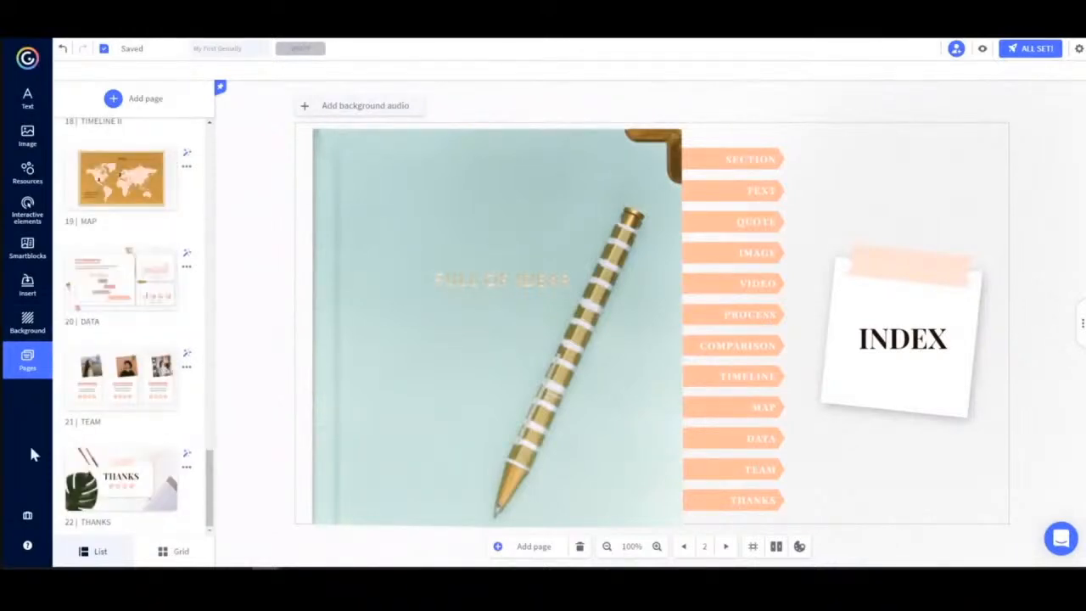
click(121, 494)
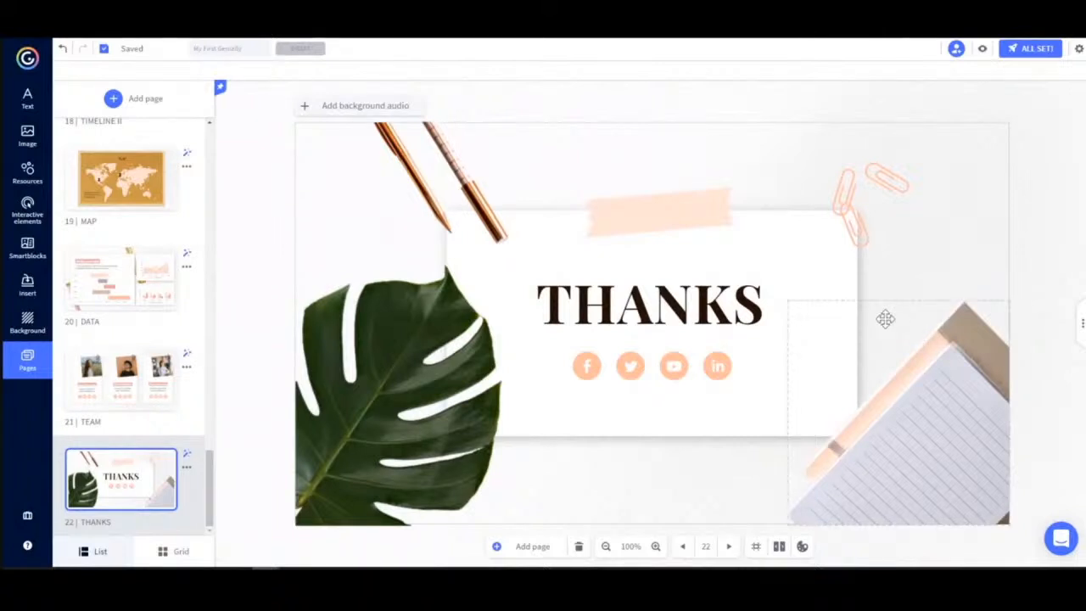
click(663, 309)
click(664, 308)
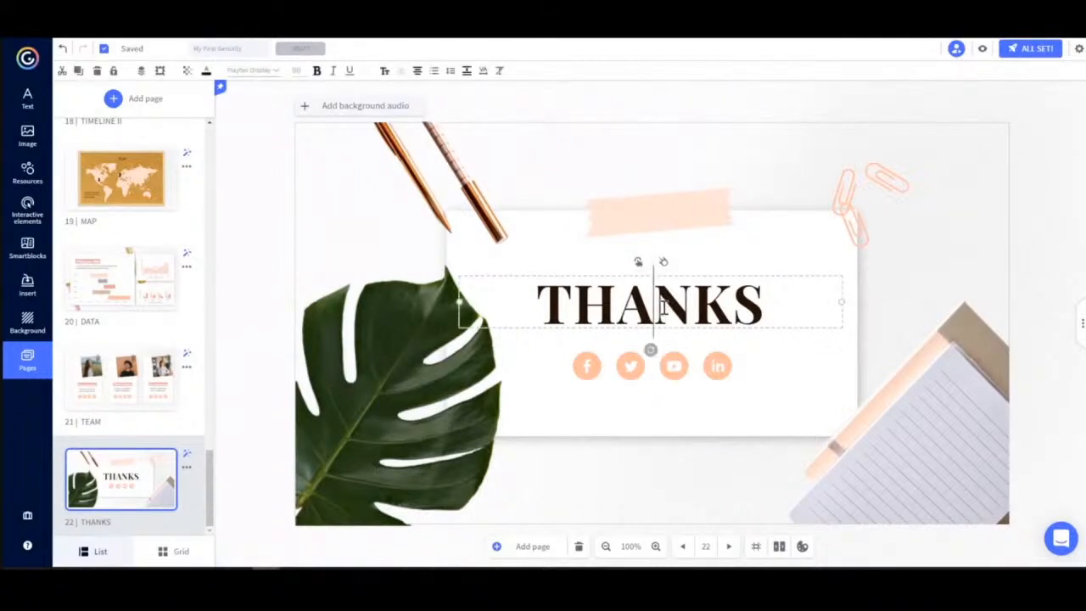
click(662, 264)
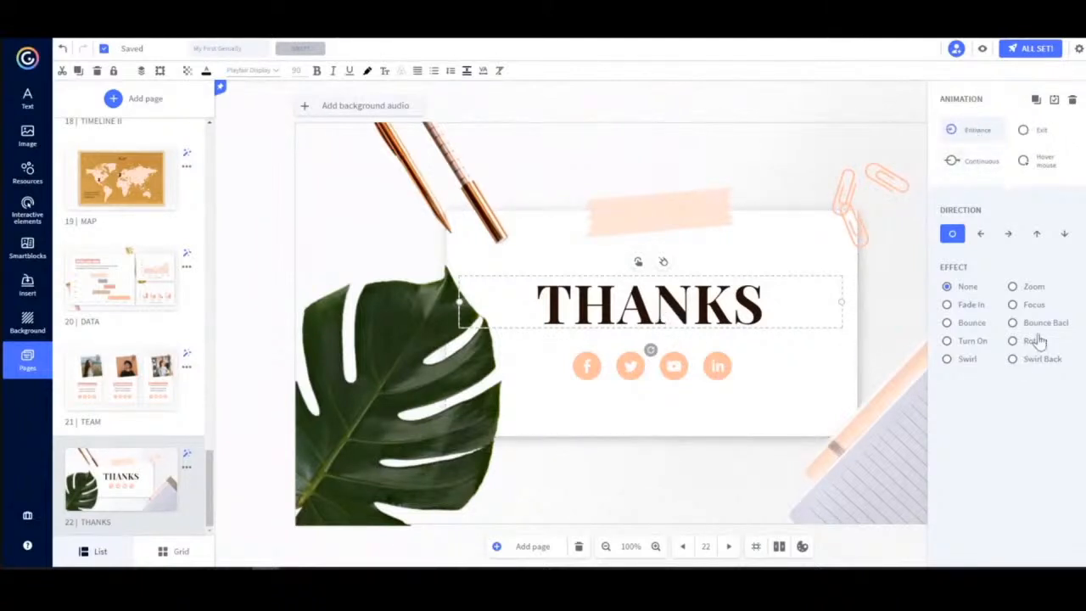
click(970, 308)
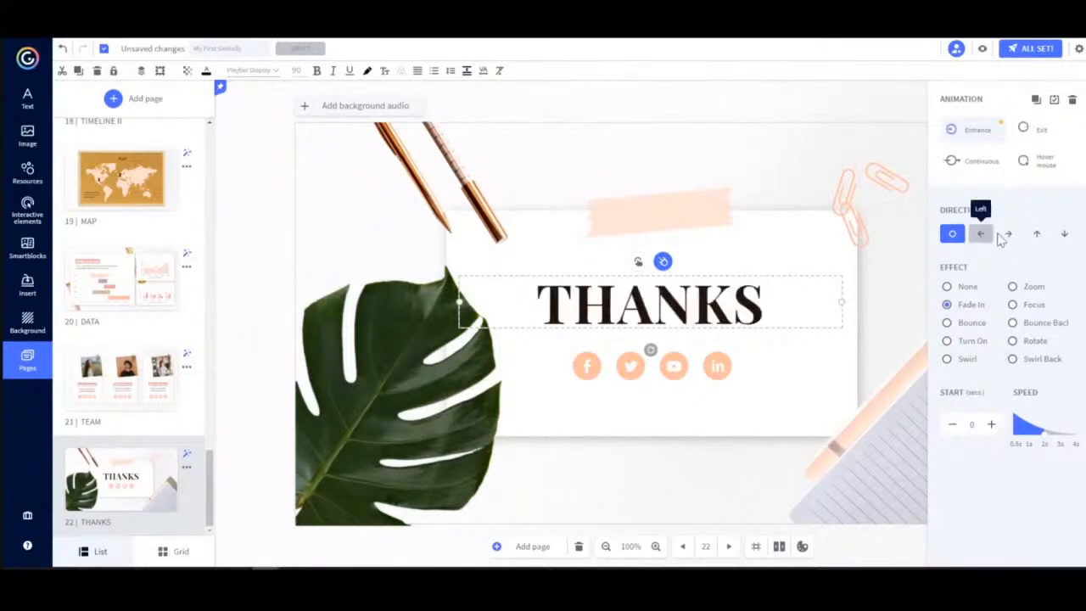
click(991, 425)
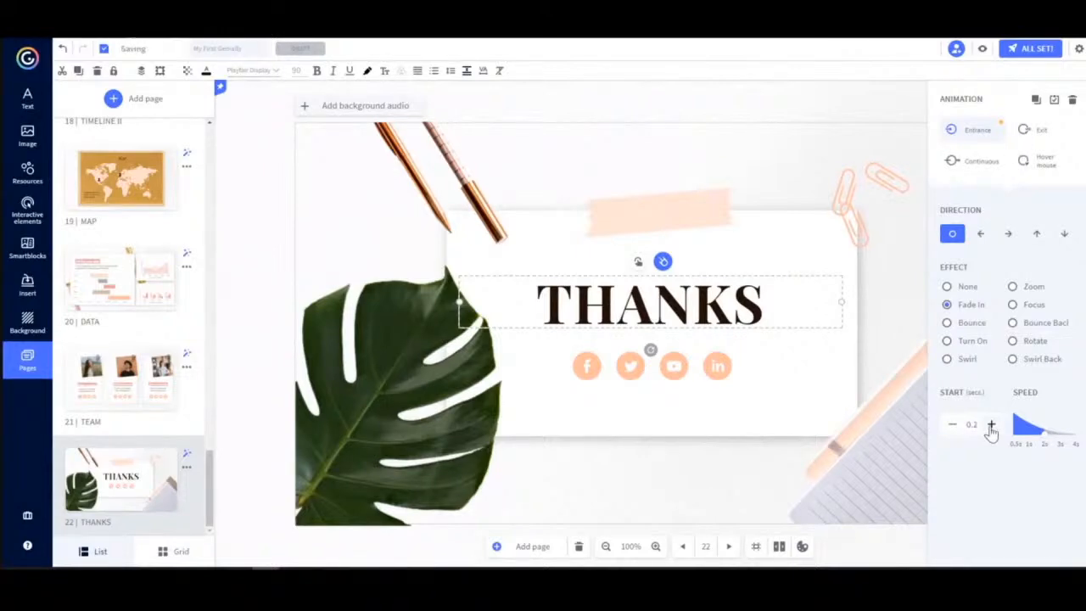
Preview the THANKS page, return to editing and reopen the title's animation settings.
click(983, 49)
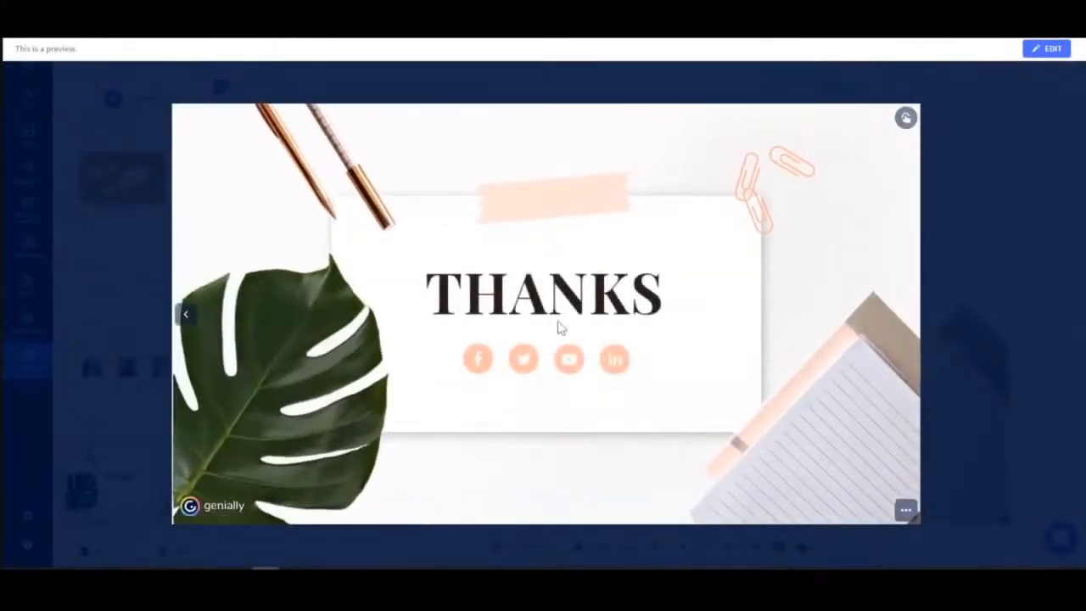
click(1045, 50)
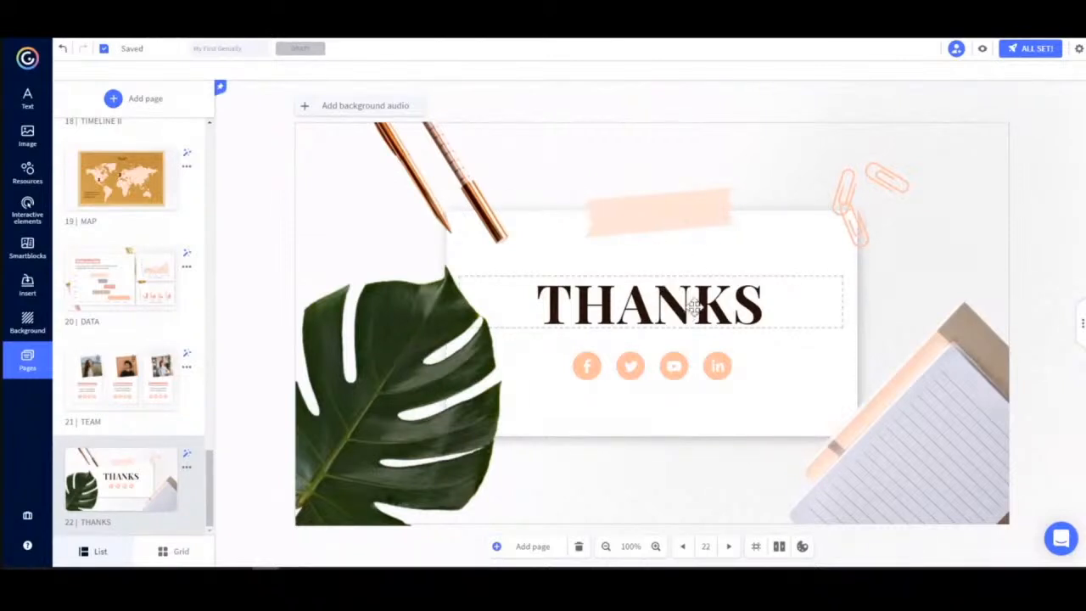
click(694, 307)
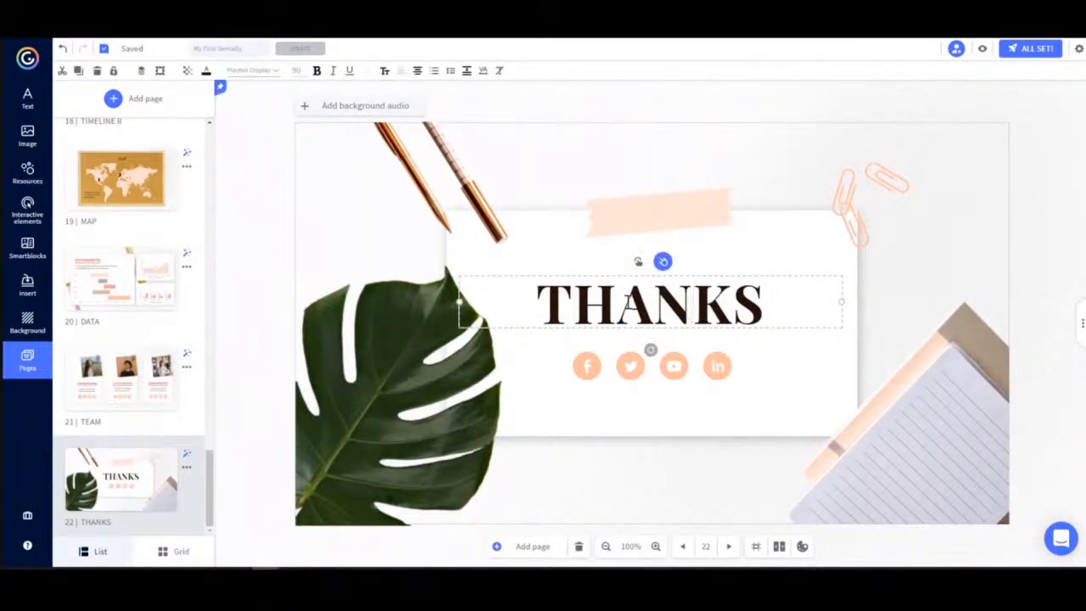
click(662, 262)
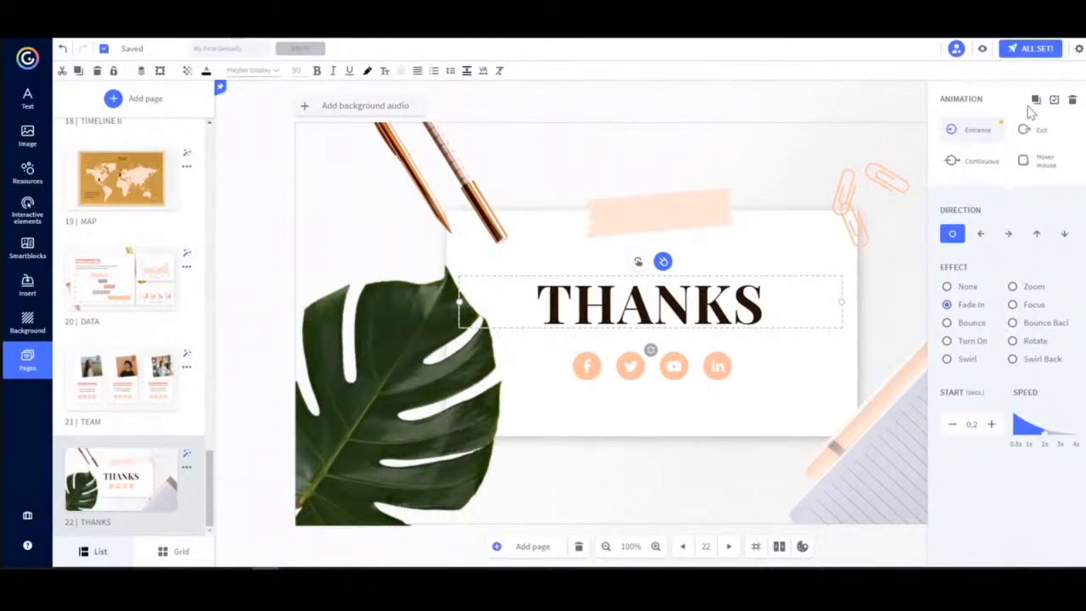
Paste the title's entrance animation onto the group of tape and paperclips at the top of the card.
click(847, 189)
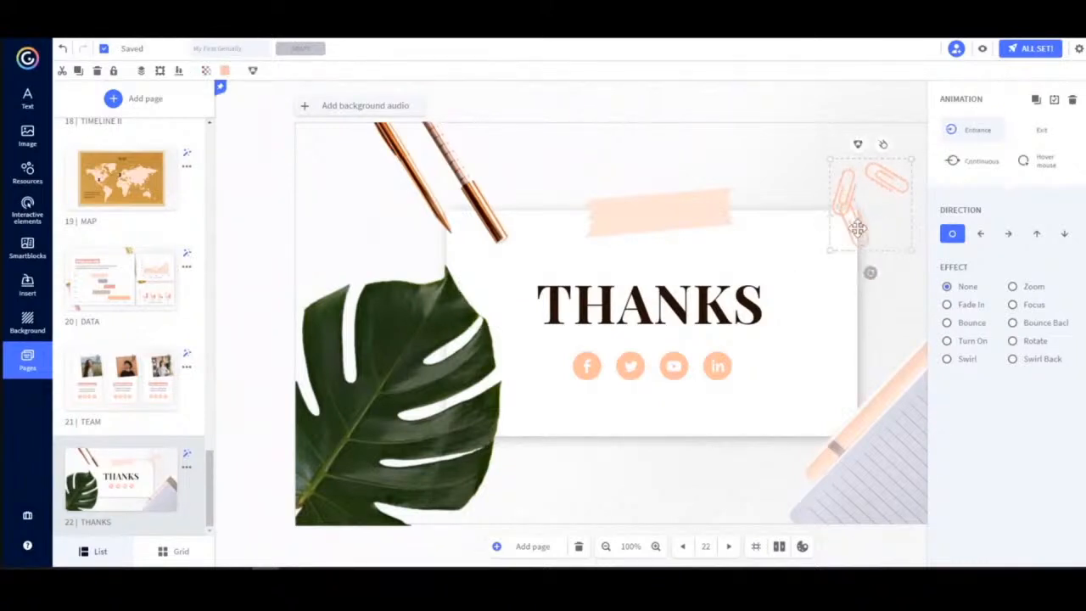
shift+click(668, 221)
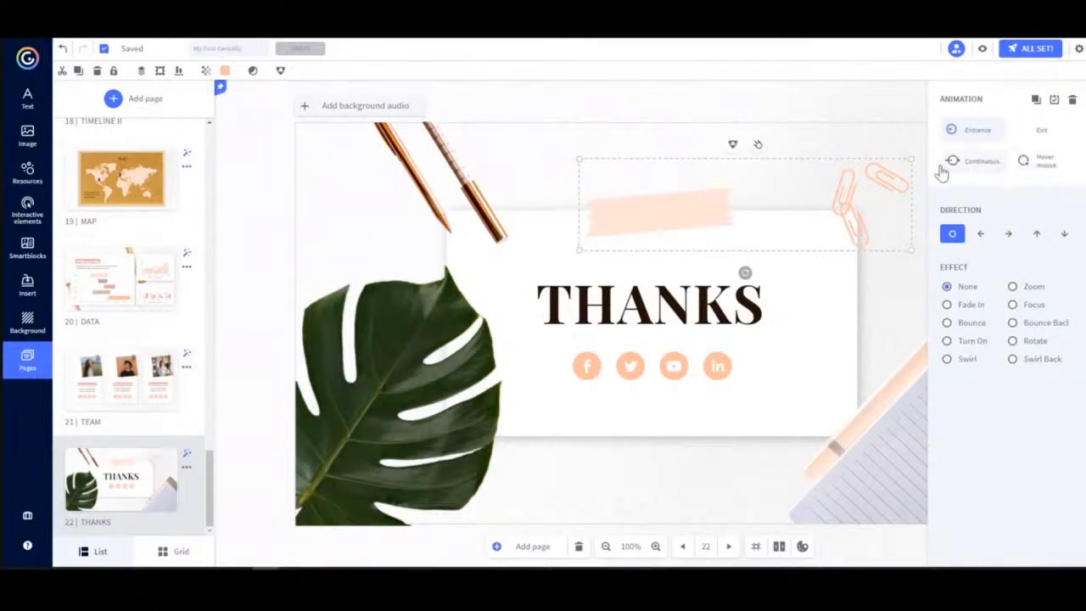
click(1054, 100)
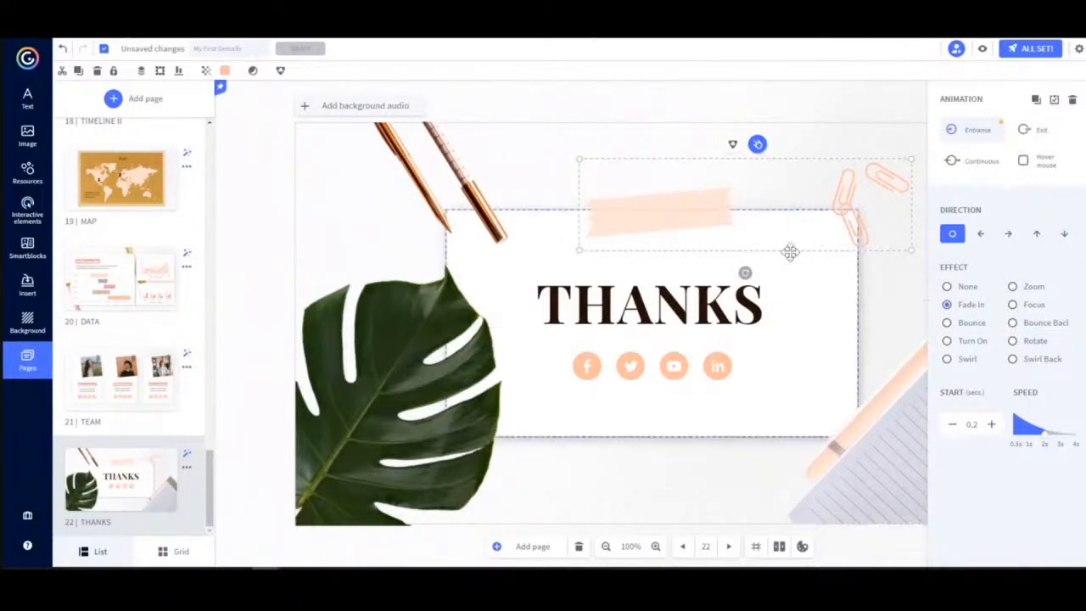
Check the animation settings of the paperclips and of the title, including the Continuous effects.
click(858, 227)
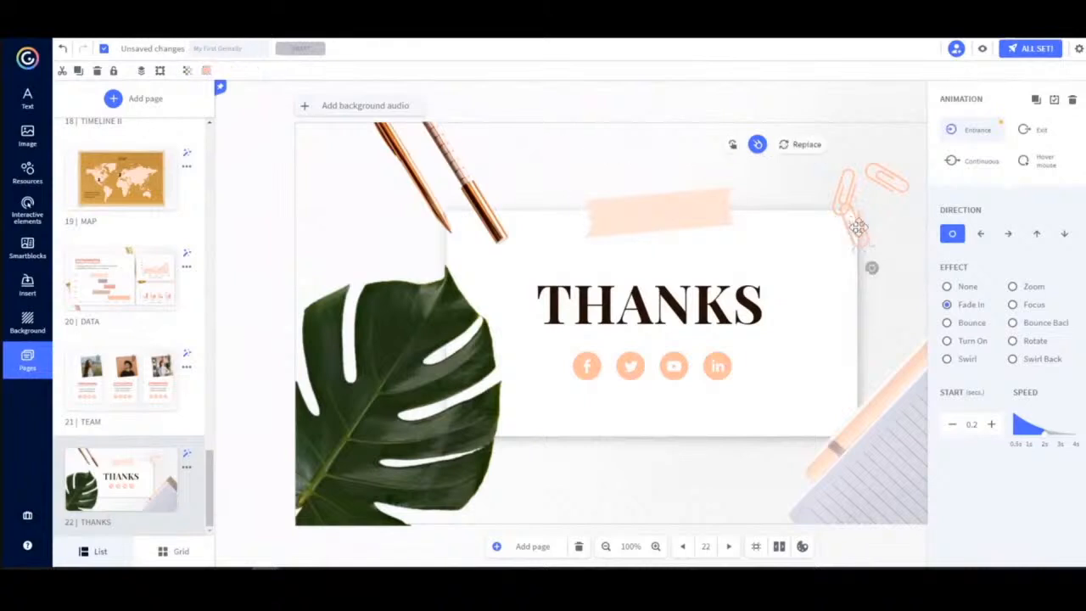
click(858, 227)
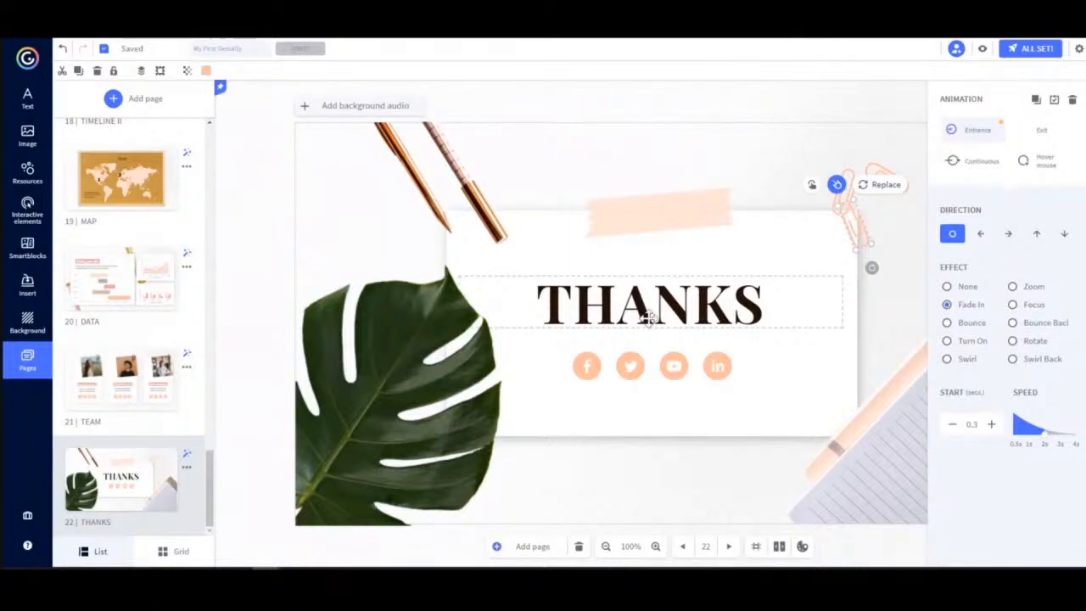
click(657, 312)
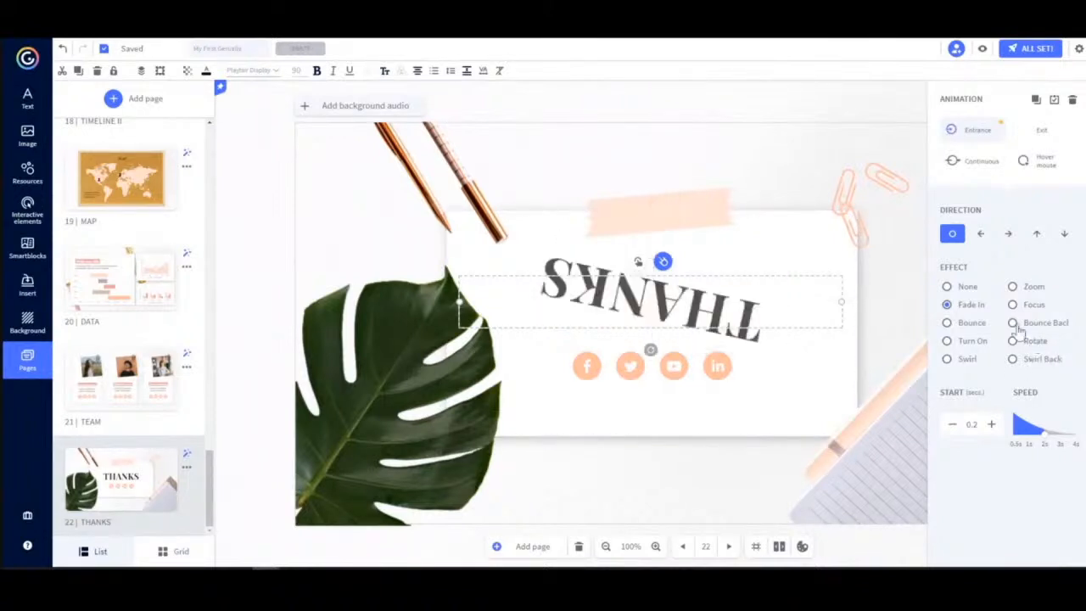
click(975, 167)
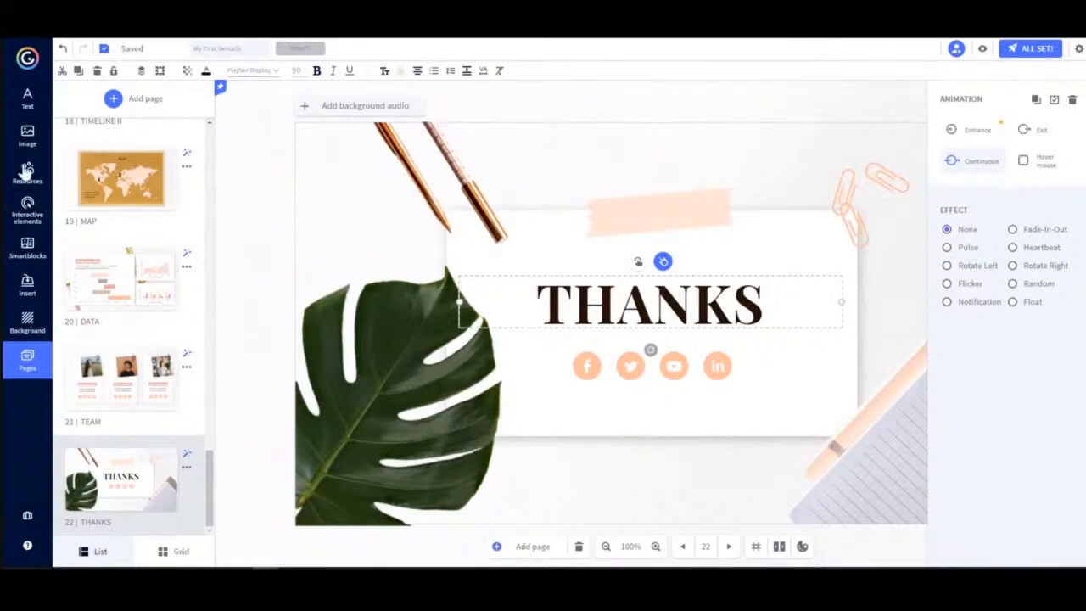
Add a user-profile button from the interactive elements and place it on the monstera leaf.
click(27, 212)
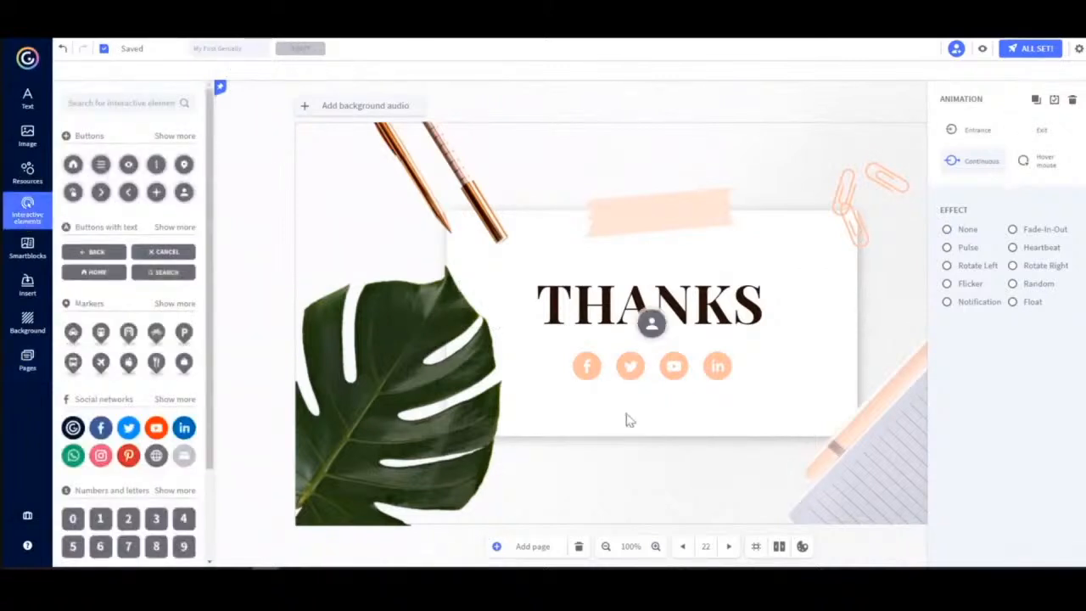
click(651, 323)
drag(651, 323, 408, 324)
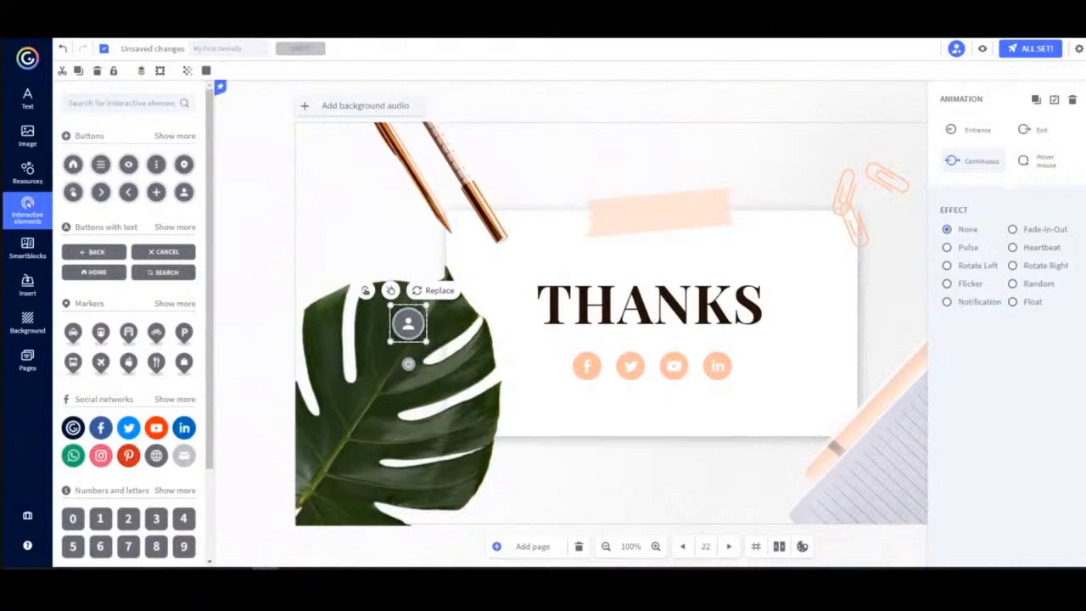
Select the four social-media icons and give them a Heartbeat continuous animation.
click(629, 367)
drag(629, 366, 716, 366)
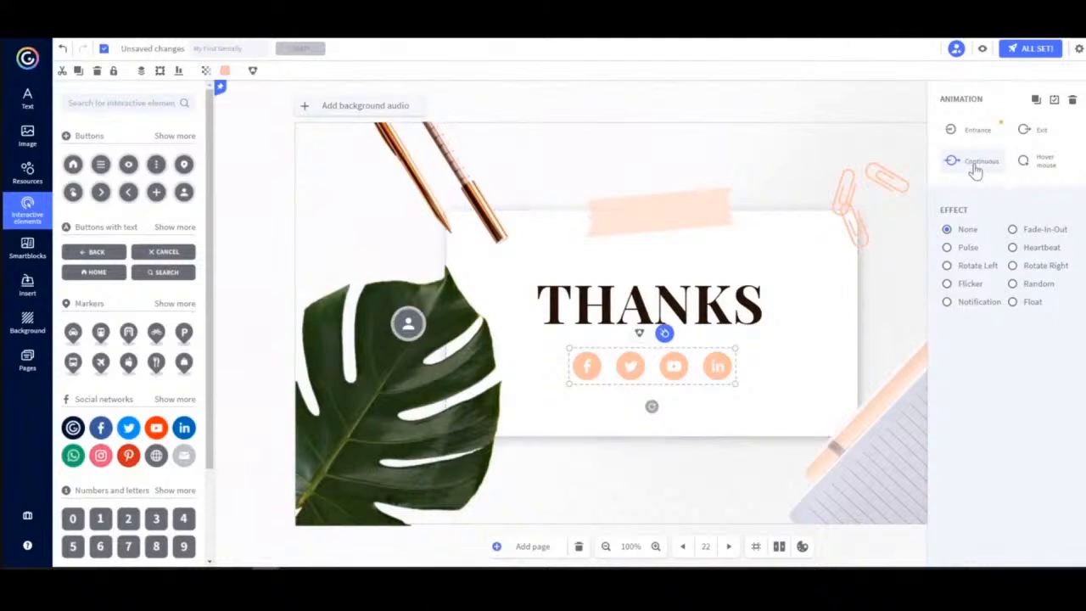
click(1040, 250)
Review the social icons' hover, entrance, continuous and exit animation options.
click(1042, 164)
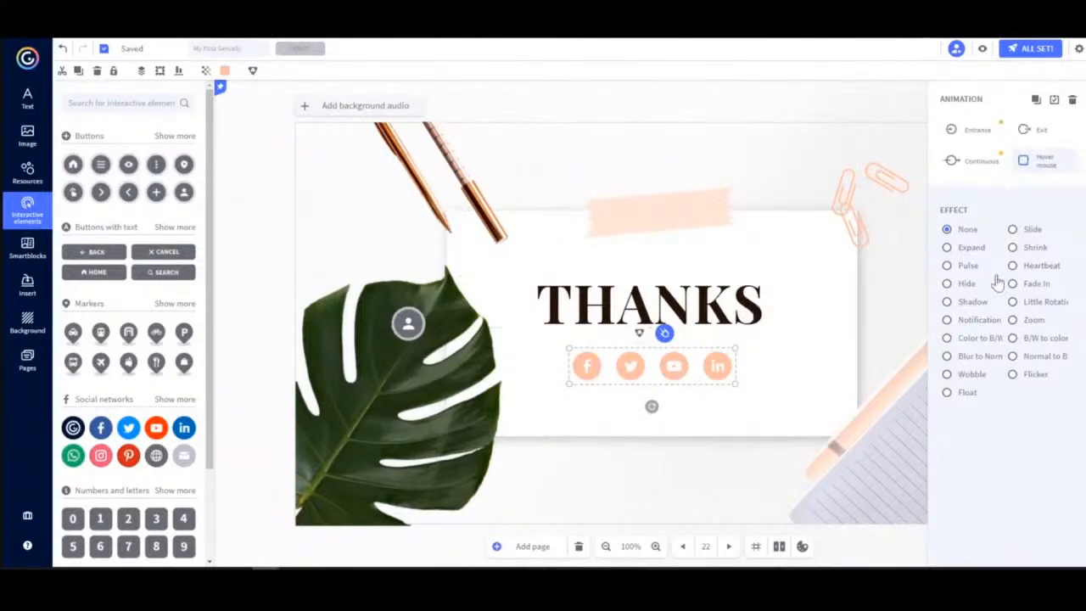
click(975, 132)
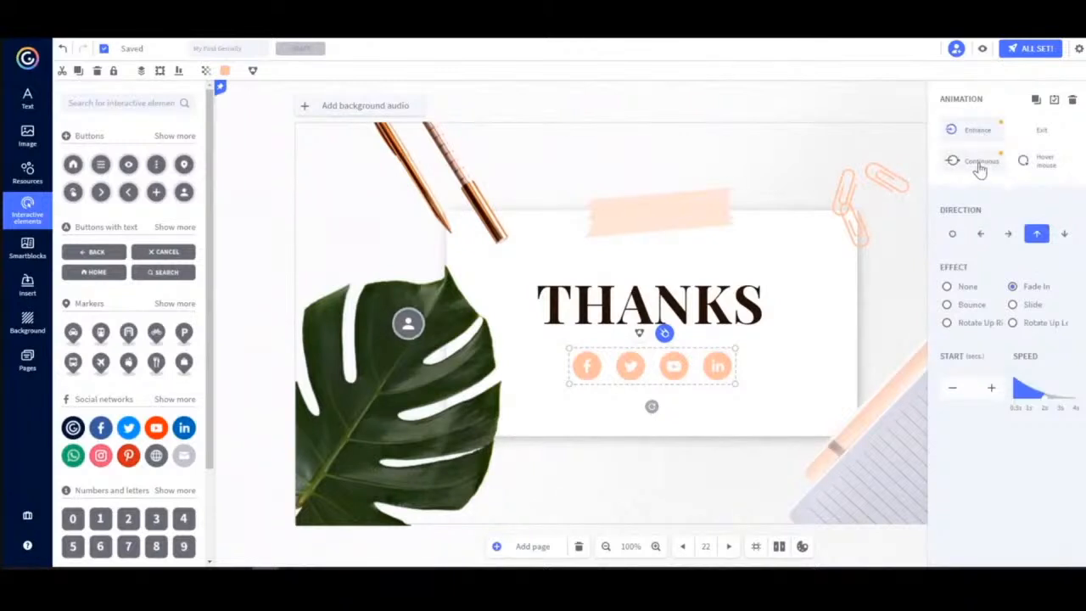
click(980, 166)
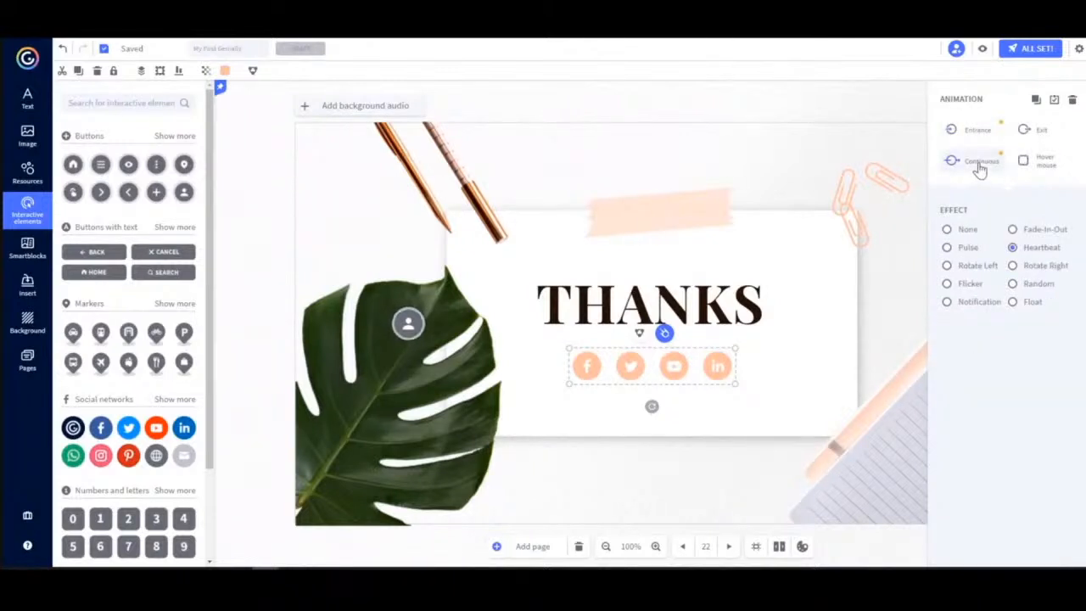
click(1041, 166)
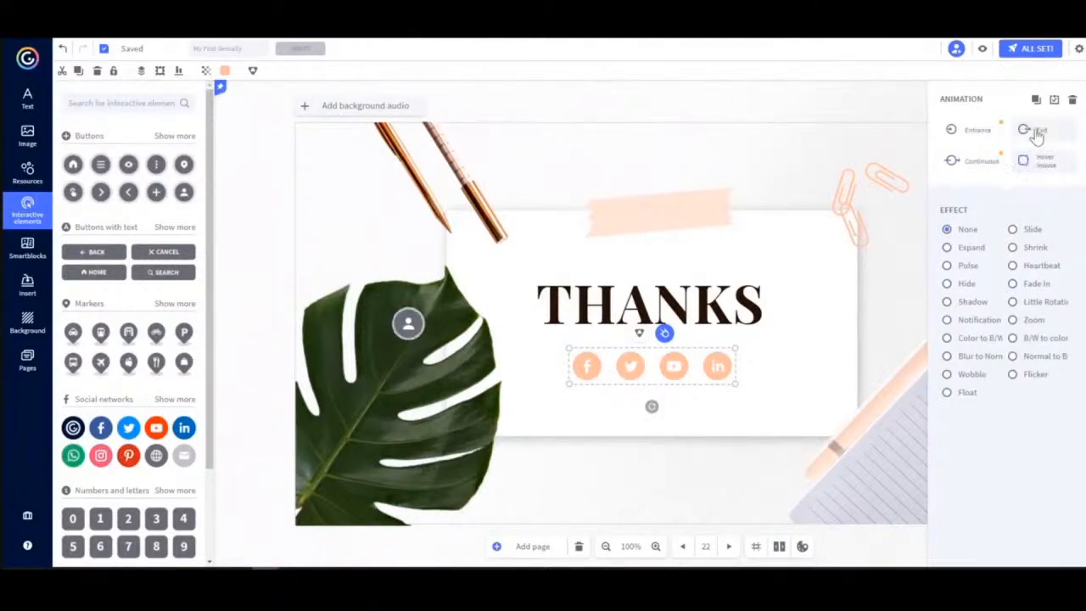
click(1036, 132)
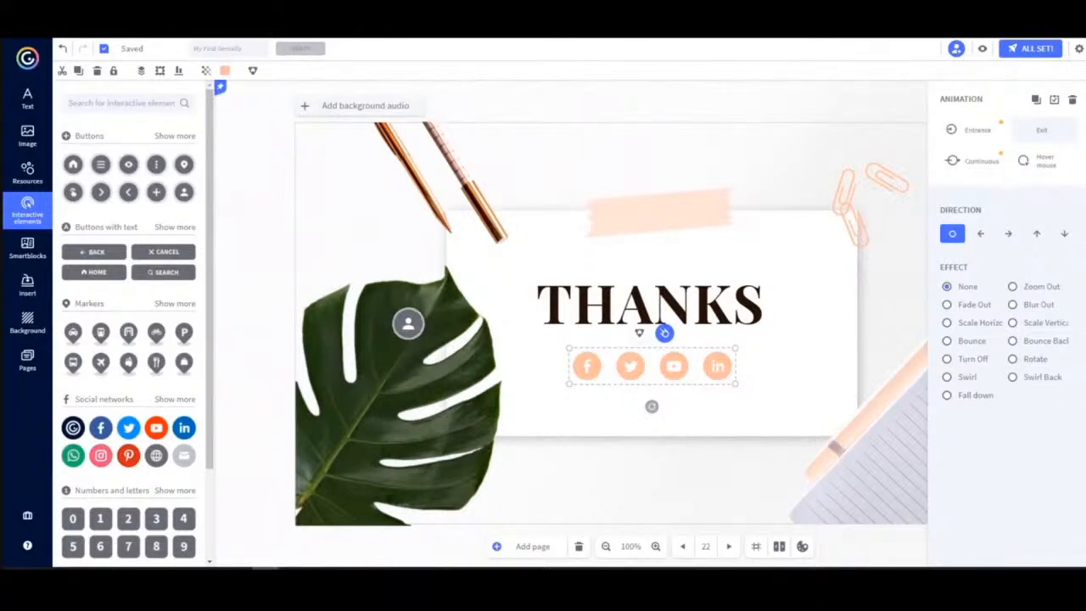
Browse the Insert panel's audio, video and external content options.
click(28, 287)
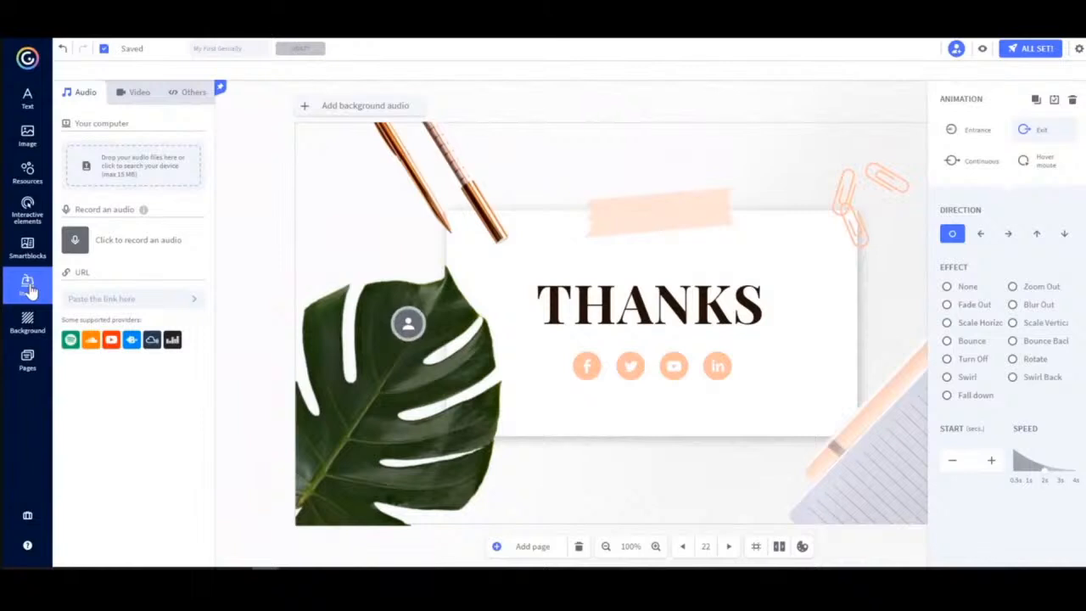
click(135, 93)
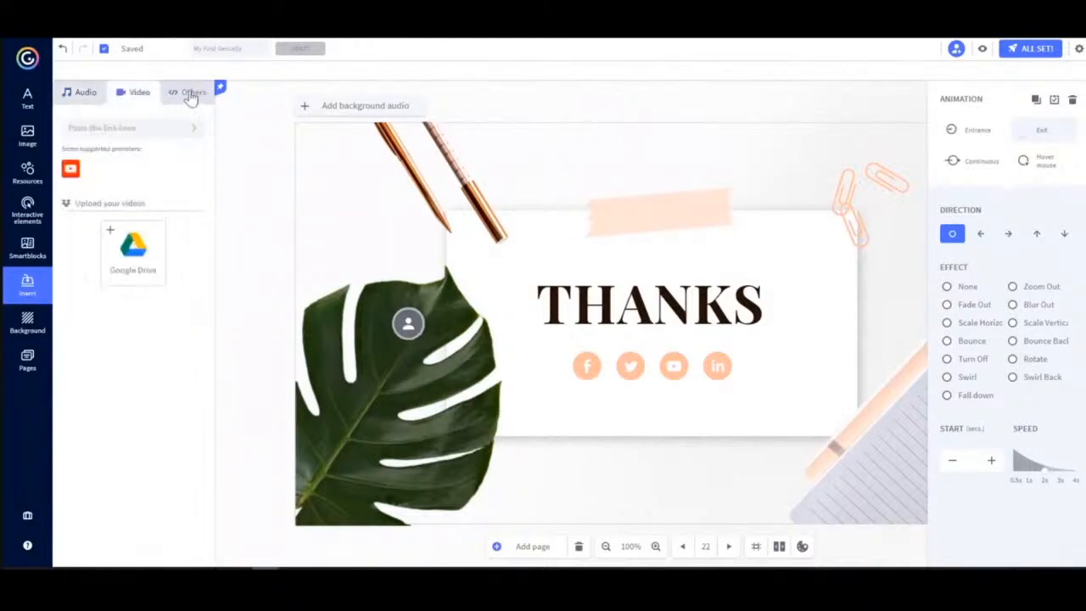
click(190, 95)
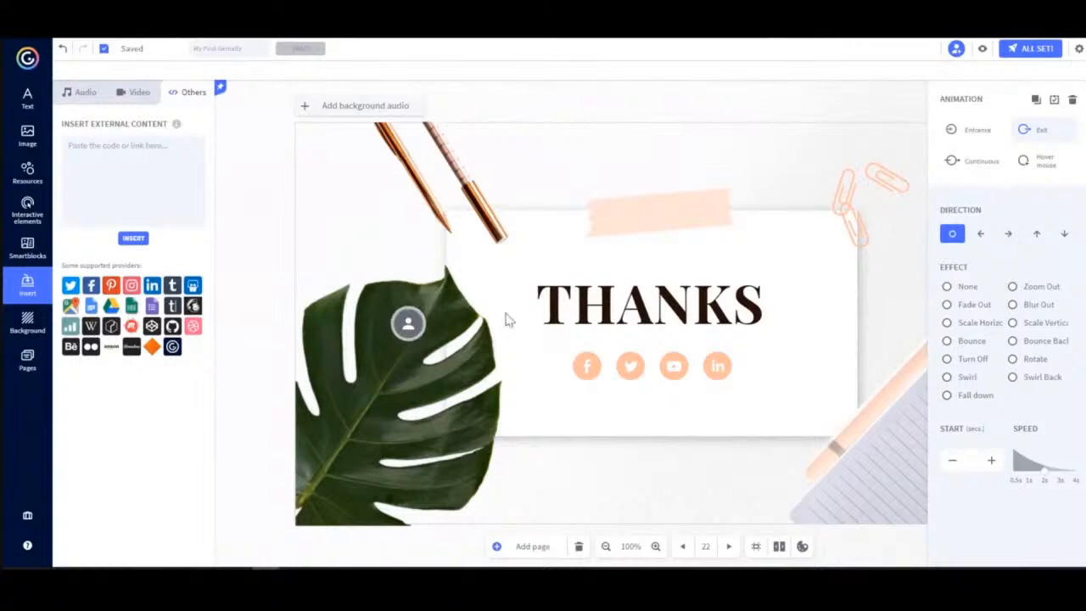
click(77, 98)
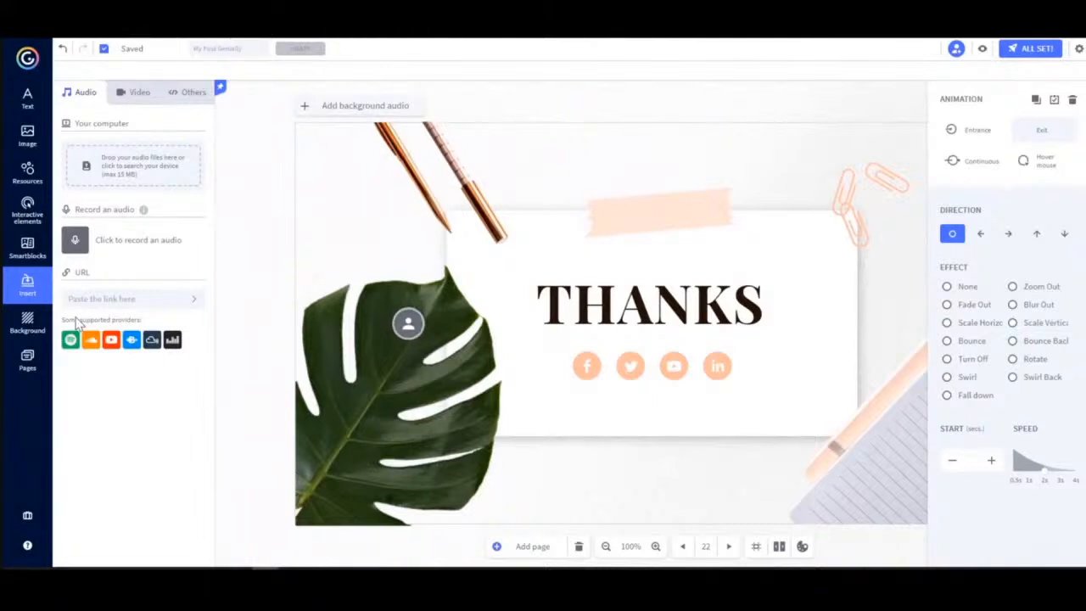
Record a short audio clip and move its player above the tape at the top of the page.
click(75, 242)
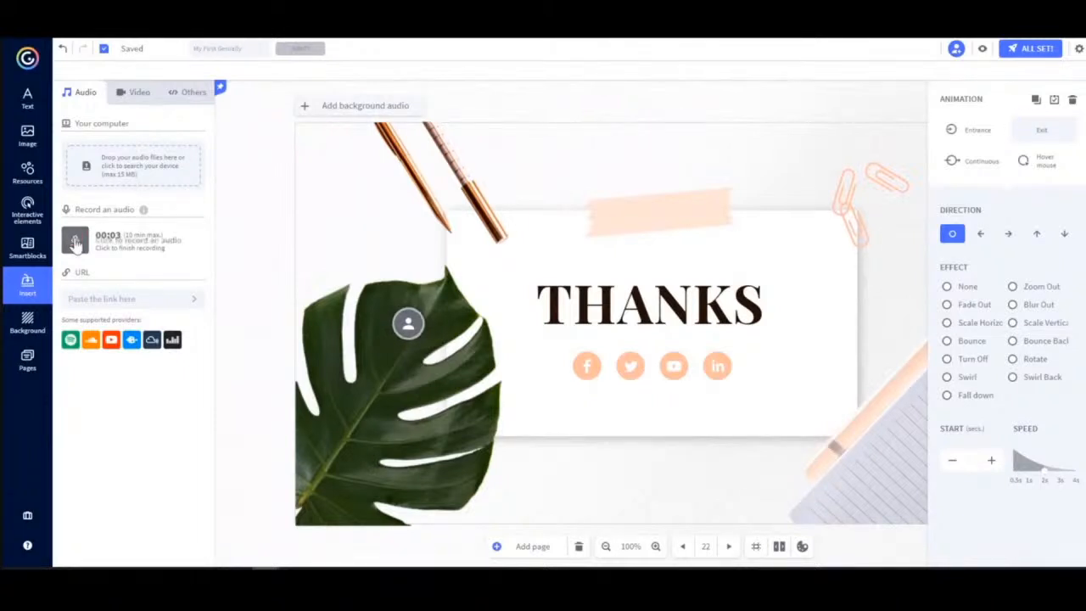
click(75, 242)
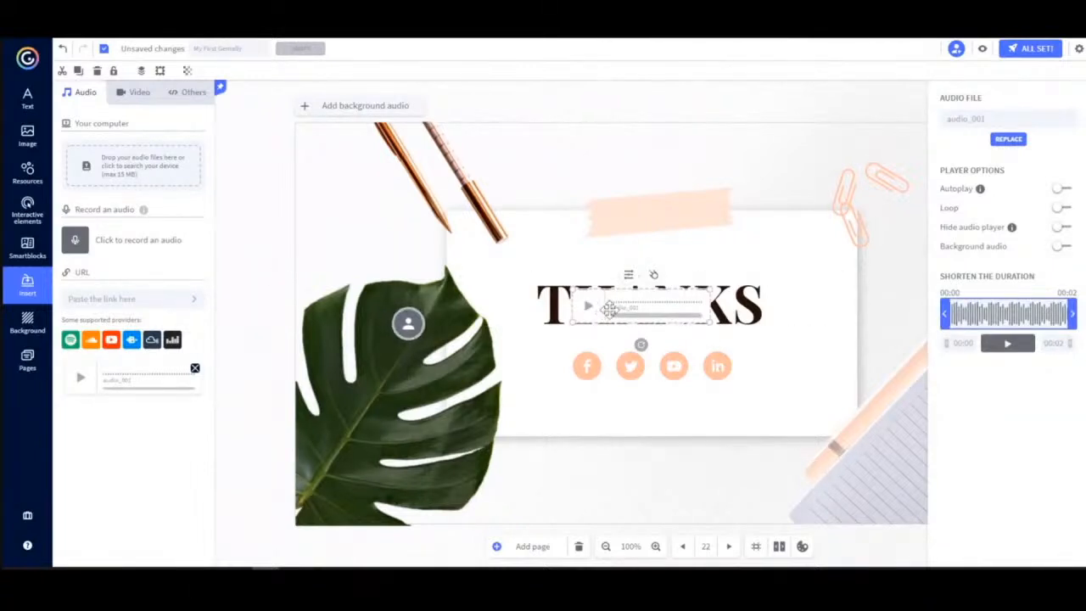
drag(607, 311, 628, 161)
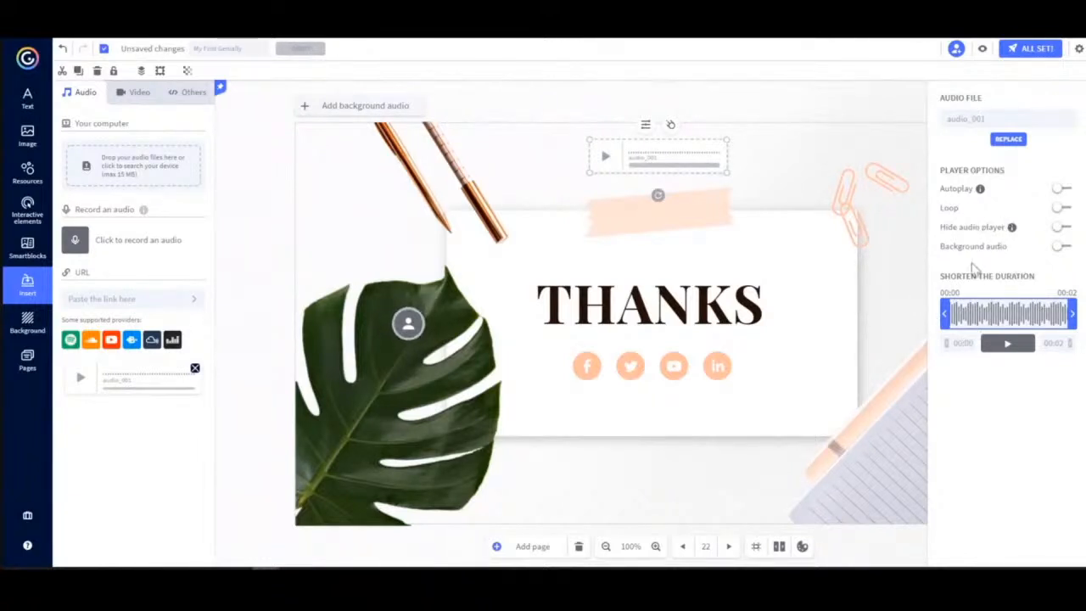
Go to the Video page (page 12) and replace the tablet's YouTube video by pasting a new YouTube link.
click(134, 95)
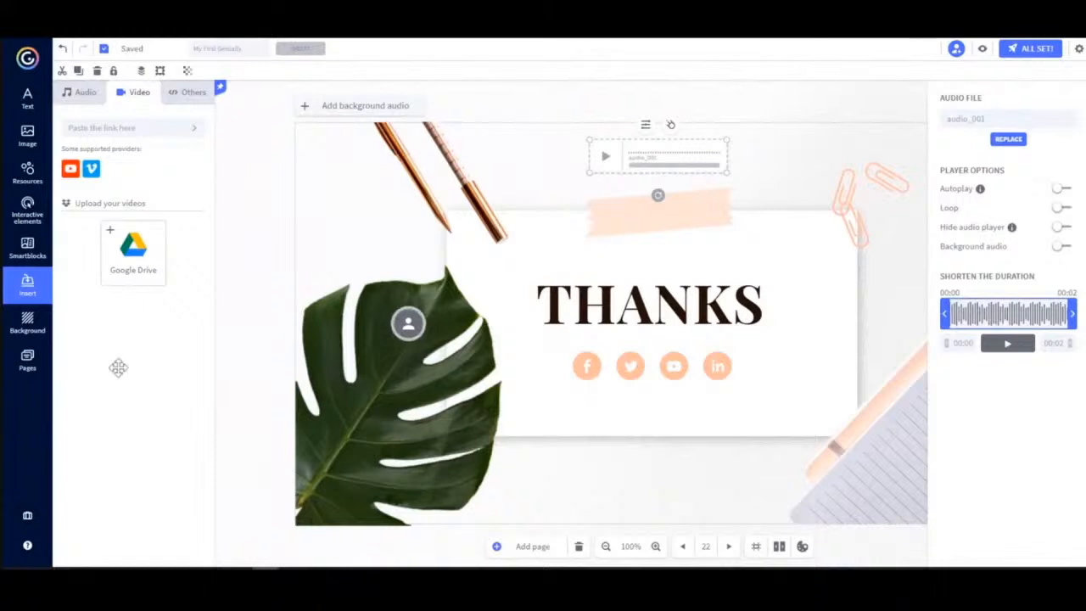
click(28, 361)
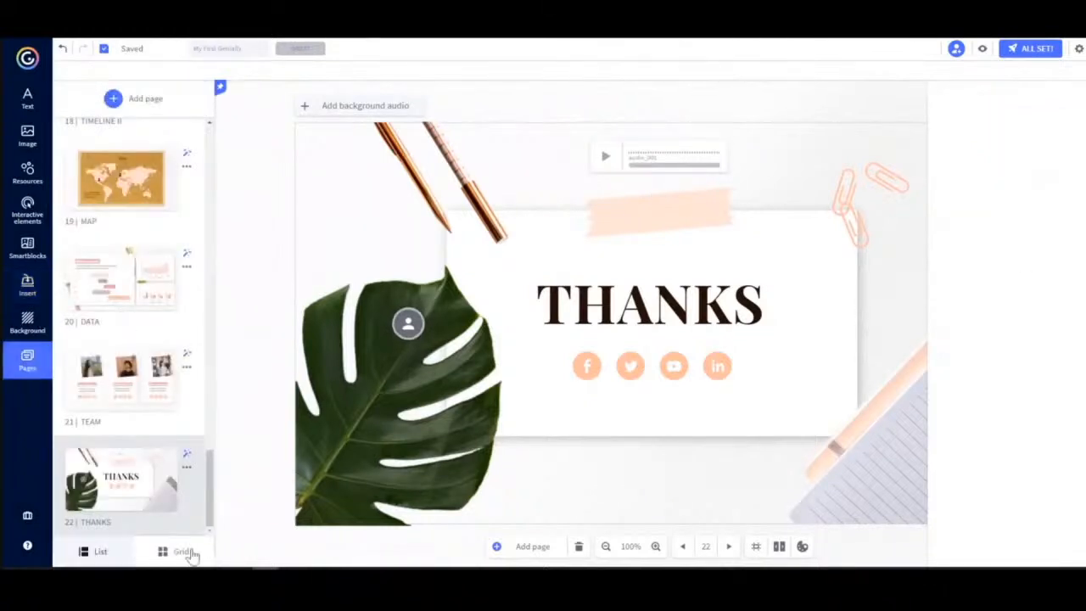
drag(212, 501, 200, 348)
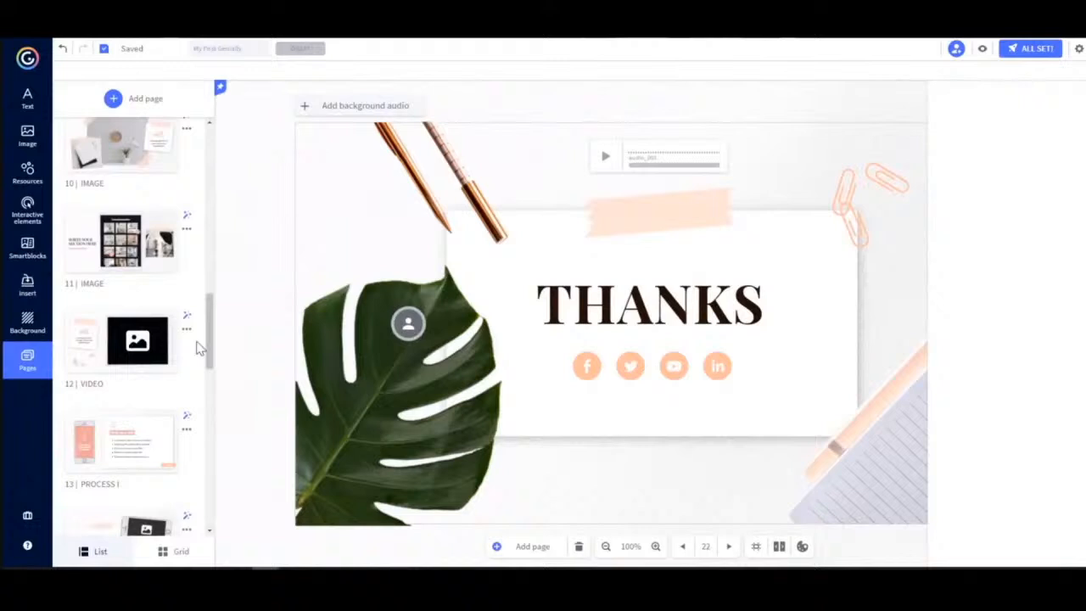
click(119, 343)
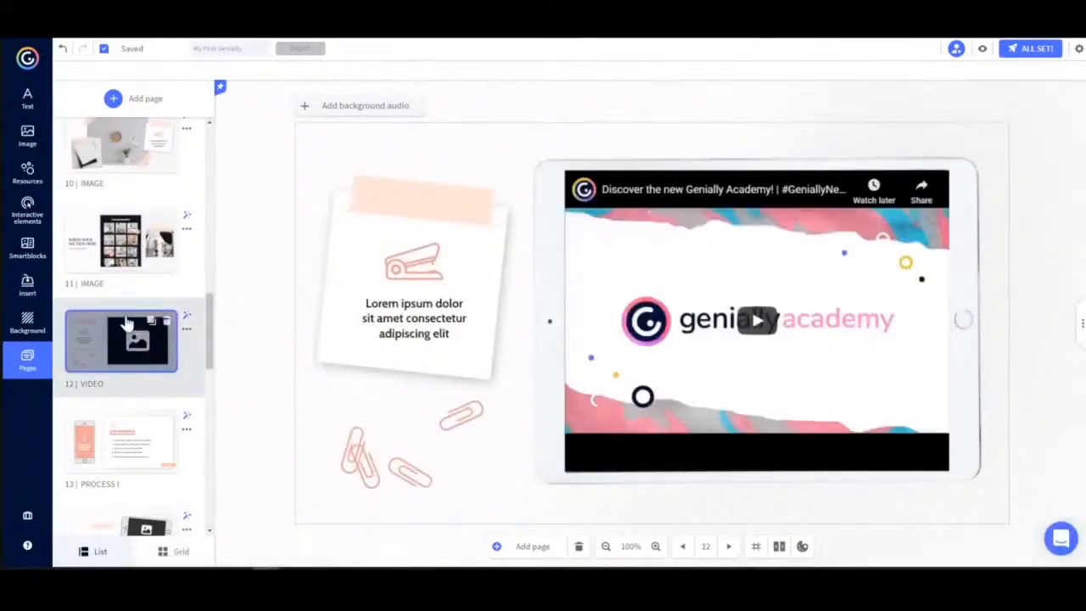
click(844, 344)
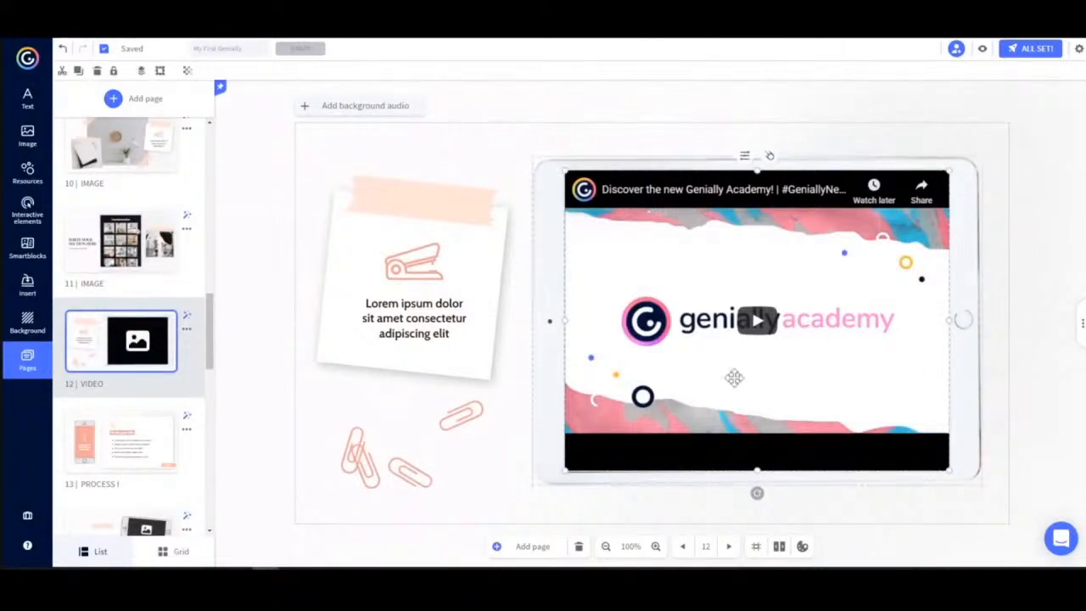
click(744, 158)
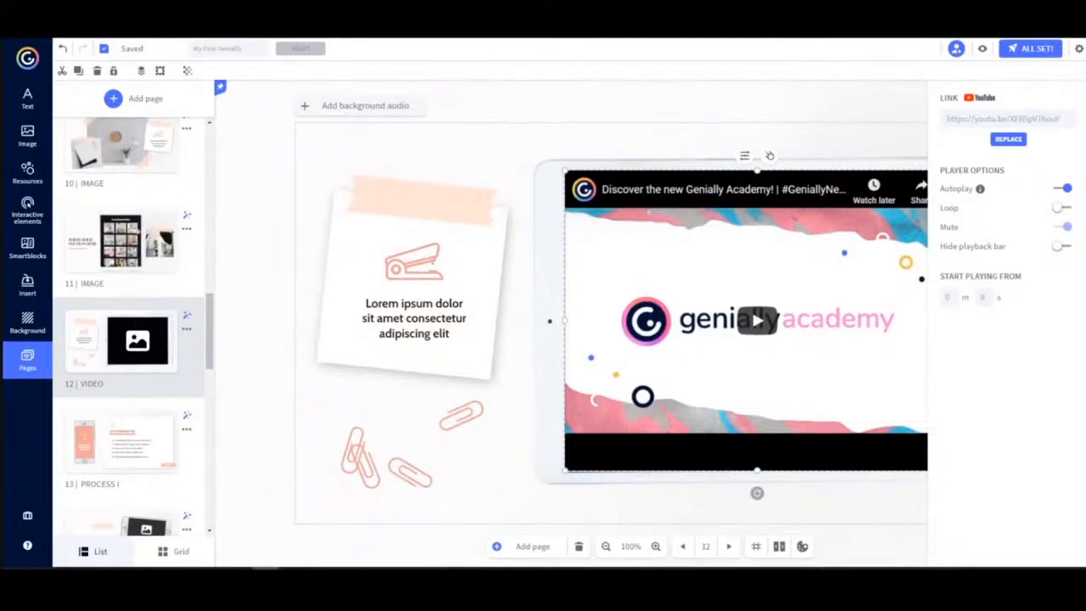
drag(1061, 113, 936, 121)
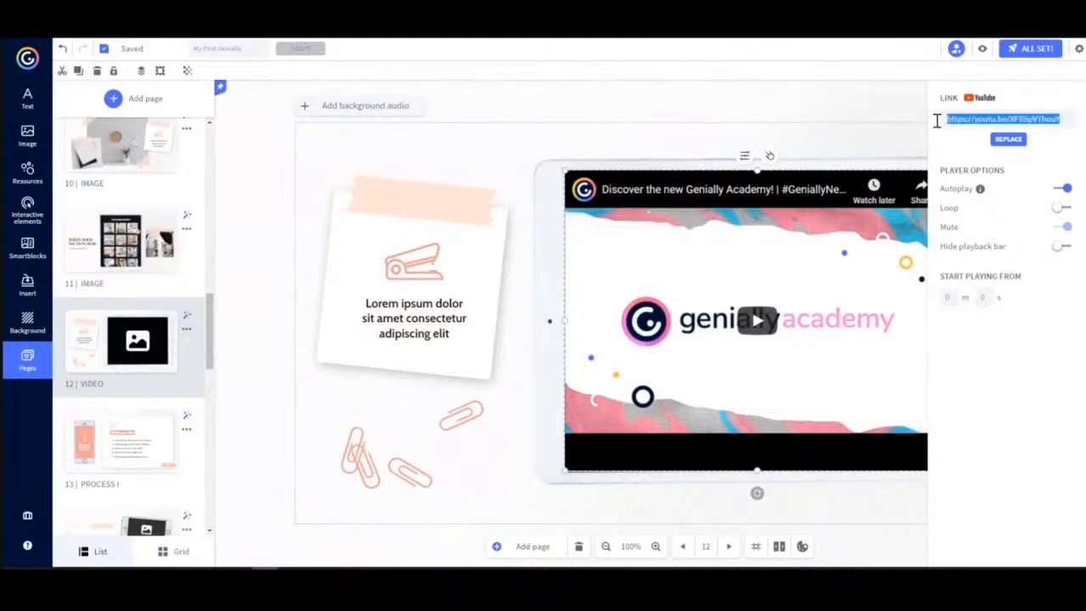
key(BackSpace)
text(https://youtu.be/l8VGXz9fzc8)
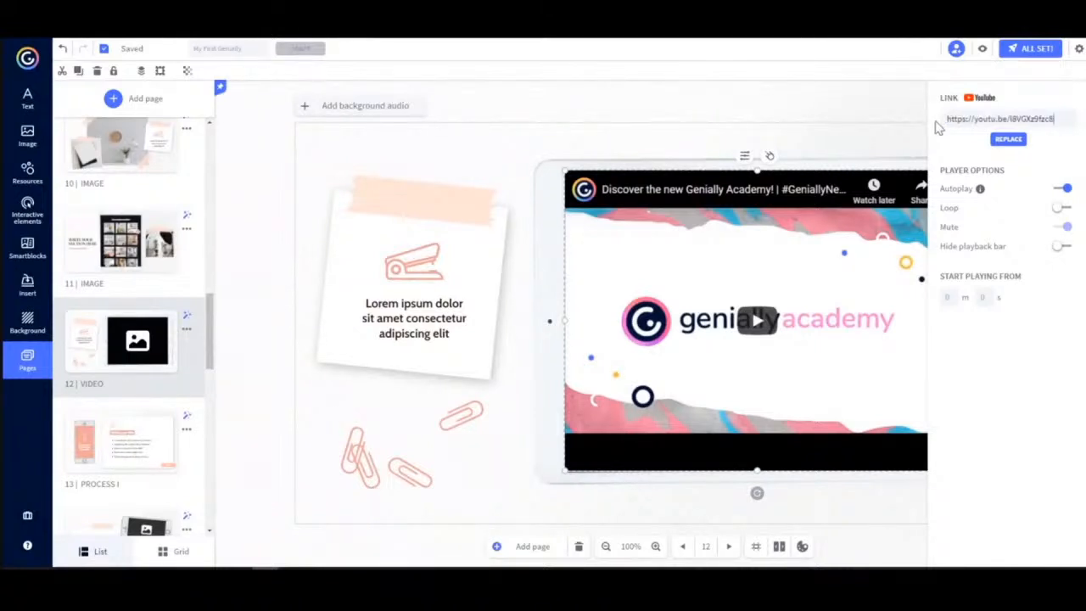
click(1007, 144)
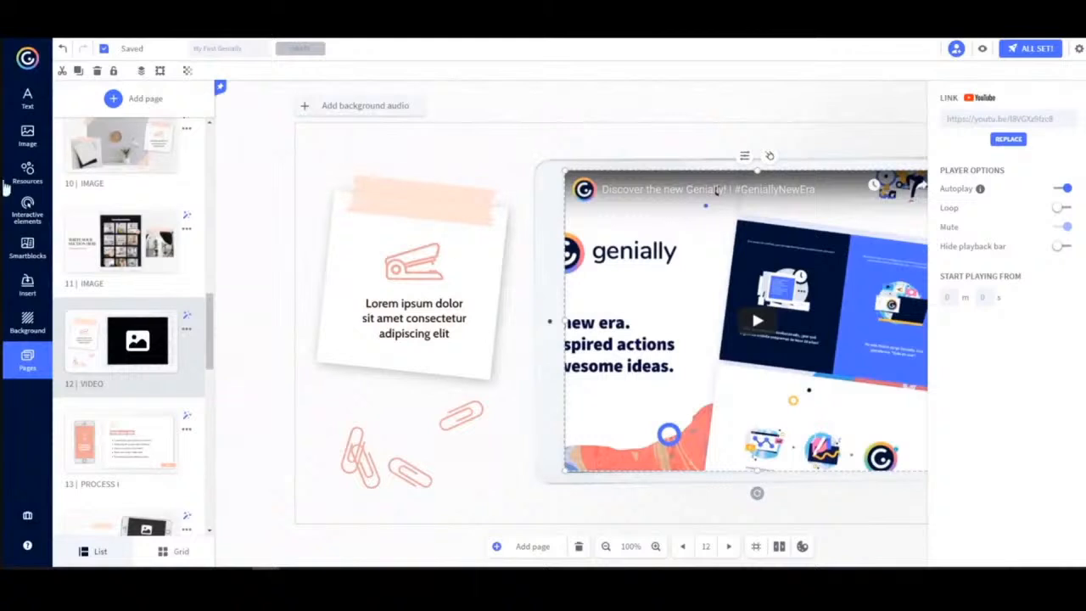
Publish the presentation with Public online visibility.
click(27, 284)
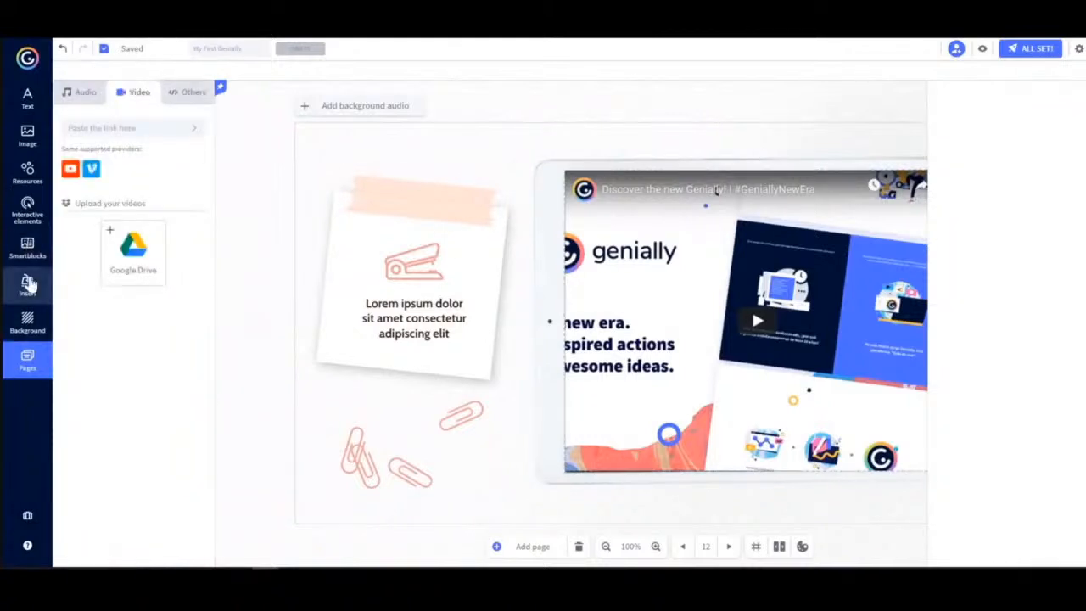
click(190, 93)
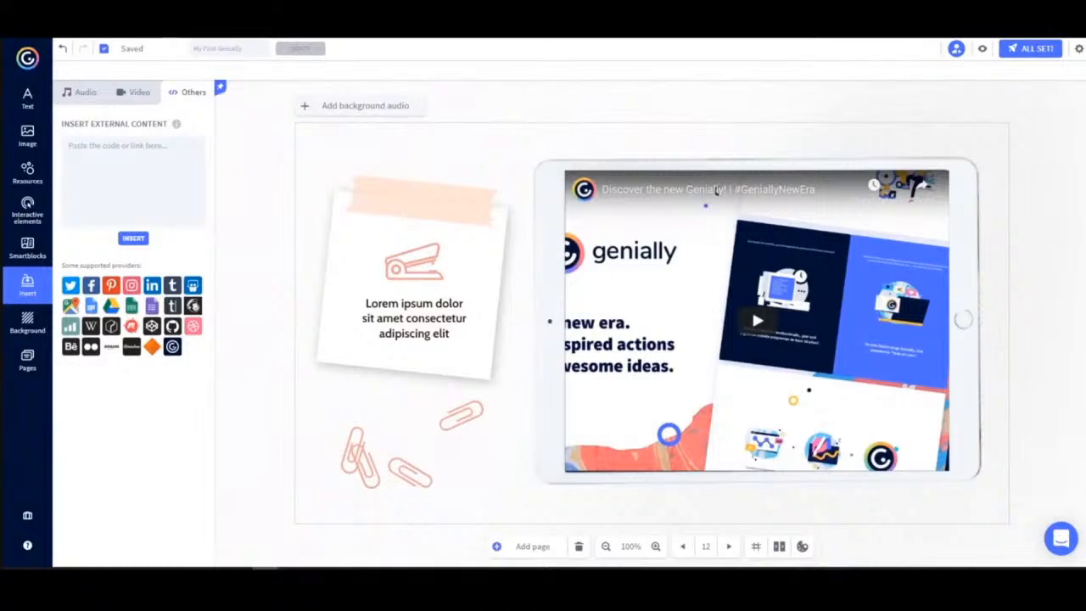
click(1031, 59)
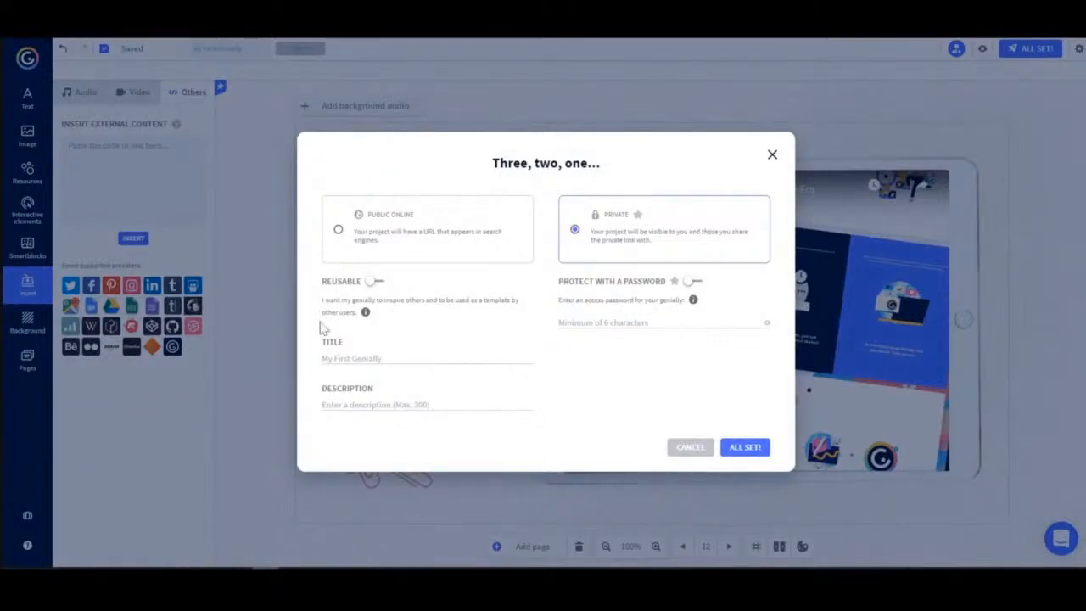
click(338, 229)
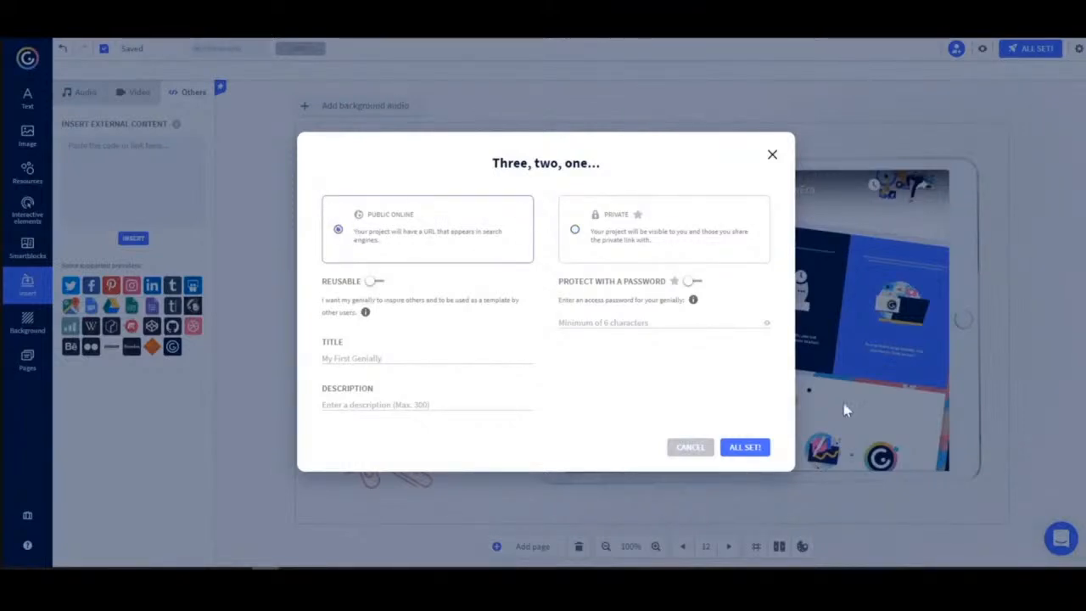
click(744, 449)
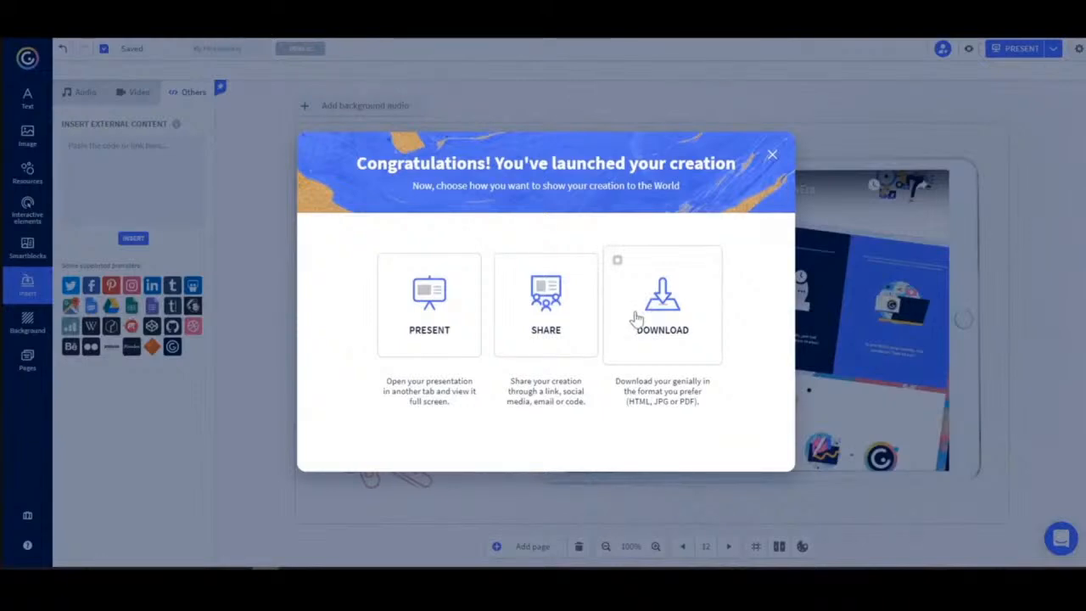
Copy the exclusive-page view link from the share options and browse the Insert, email, social networks and Others tabs.
click(536, 317)
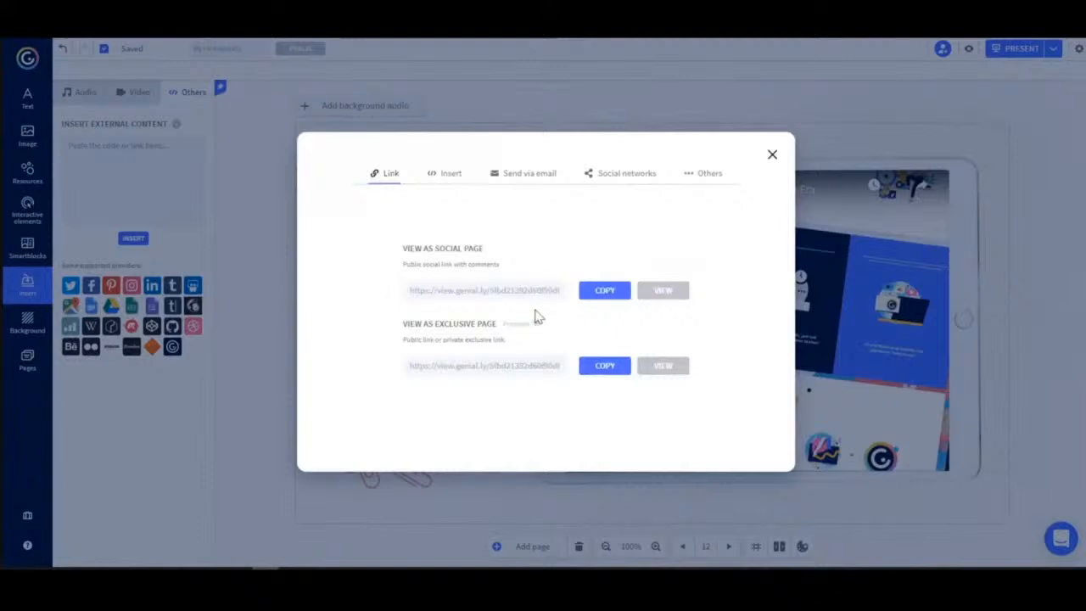
click(609, 367)
click(444, 180)
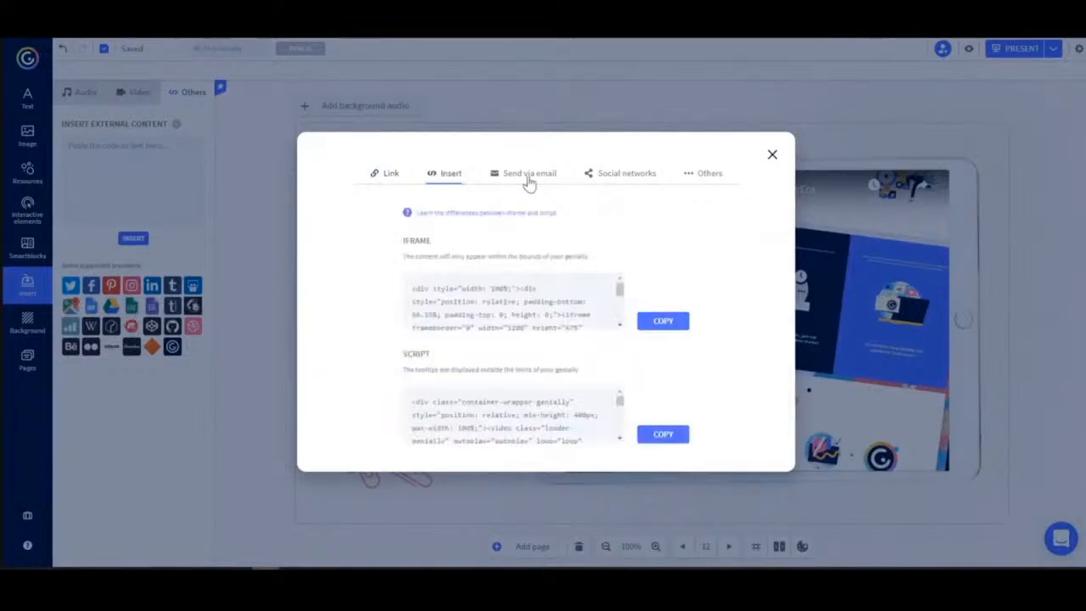
click(528, 177)
click(626, 178)
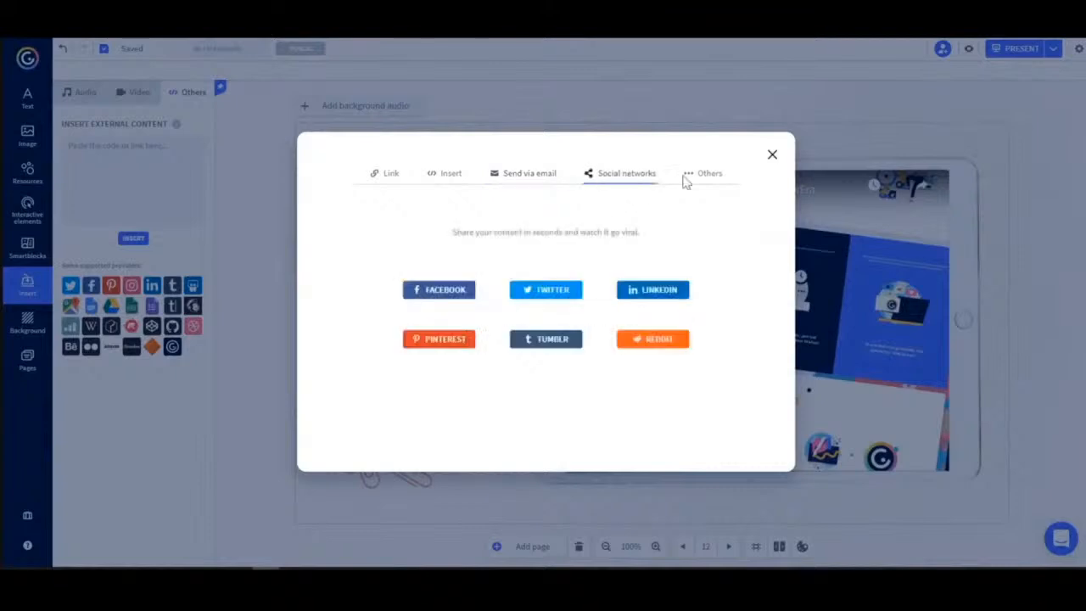
click(704, 179)
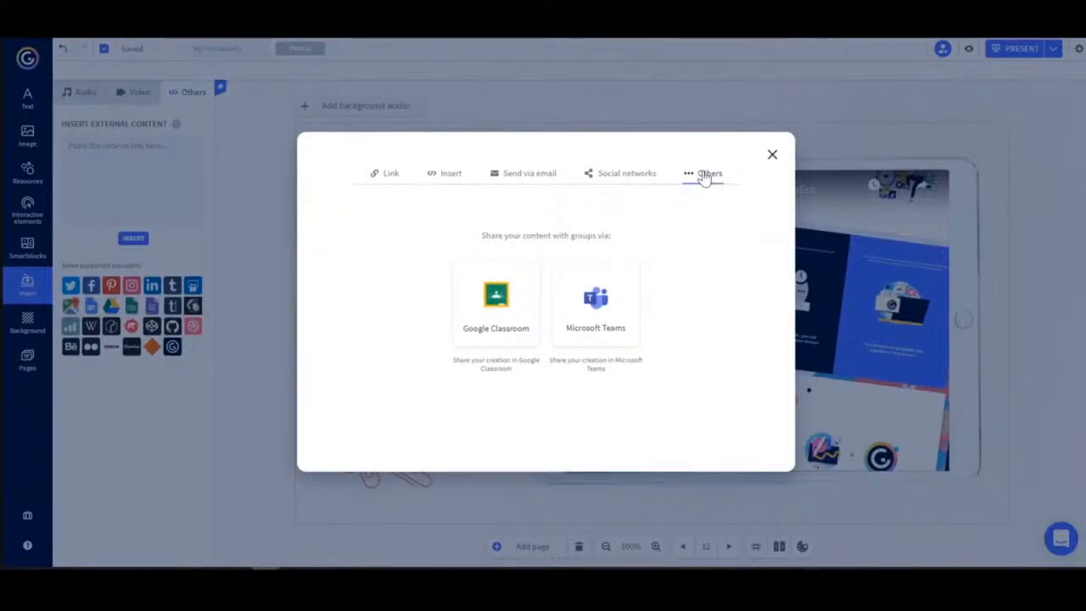
click(772, 160)
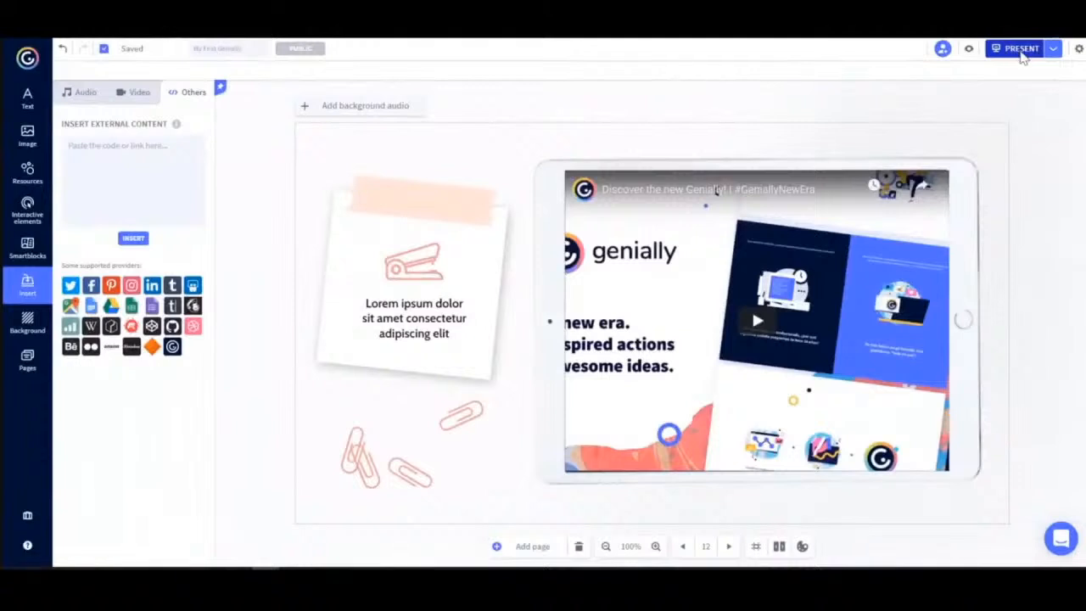
Present the published creation.
click(1021, 49)
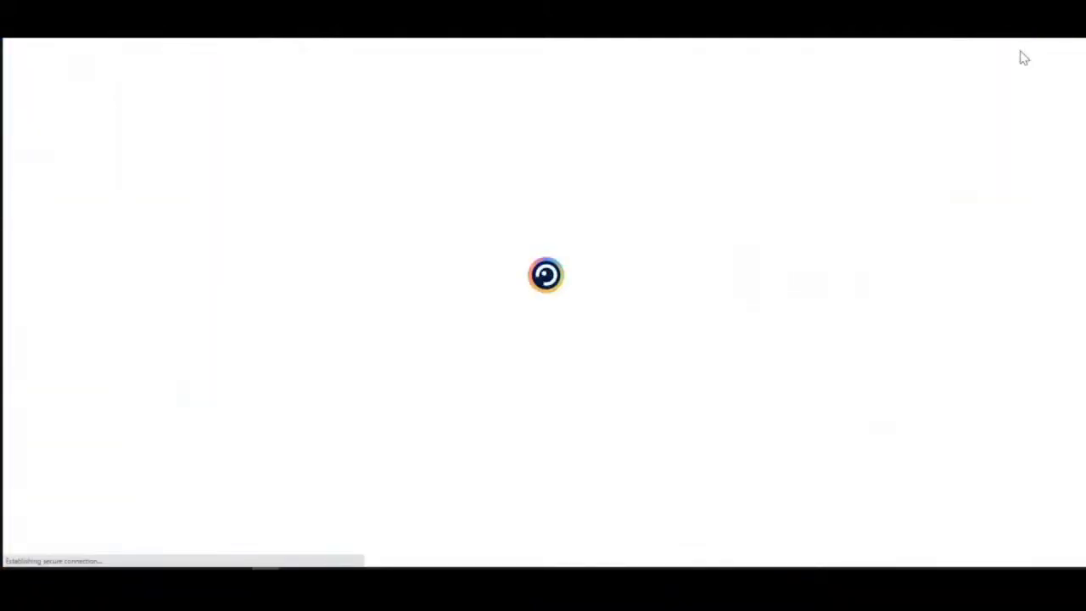